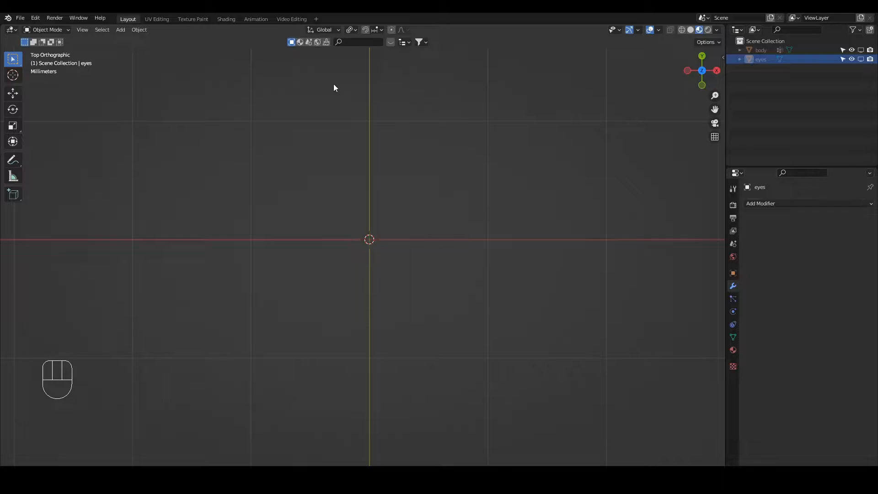
Add a cube mesh at the world origin.
left_click(353, 30)
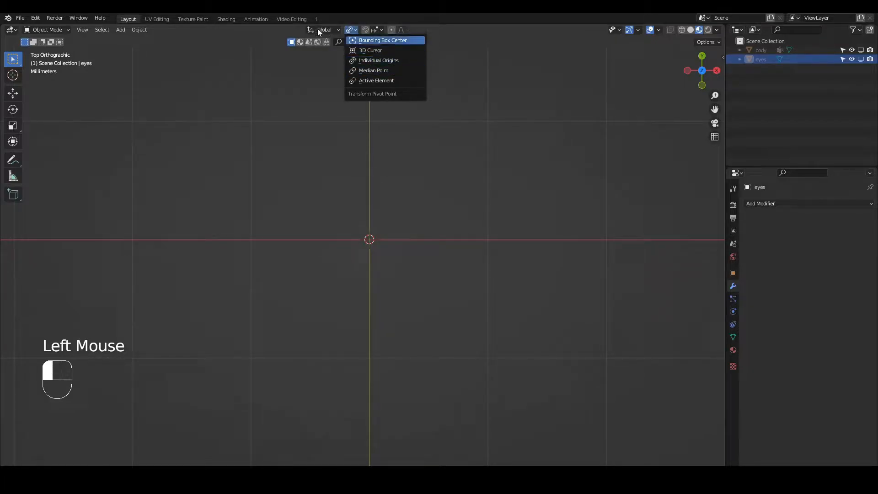
key("KP_1")
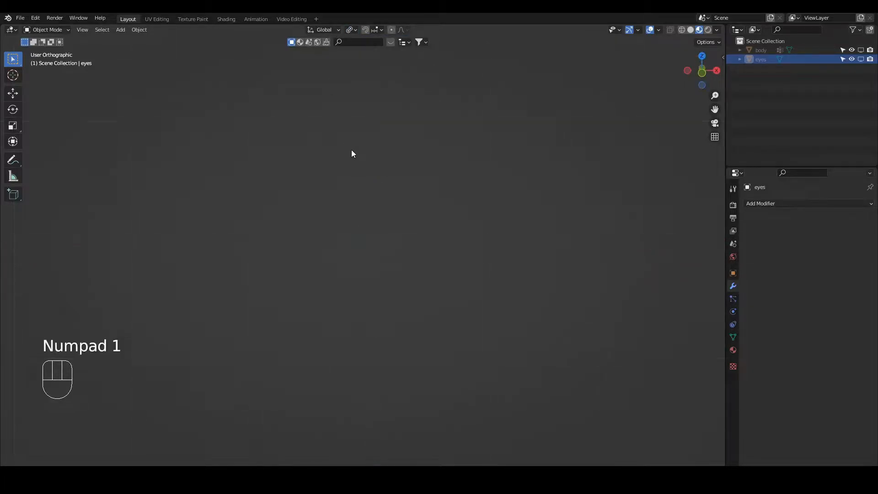
key("KP_Decimal")
scroll(353, 155, "down", 4)
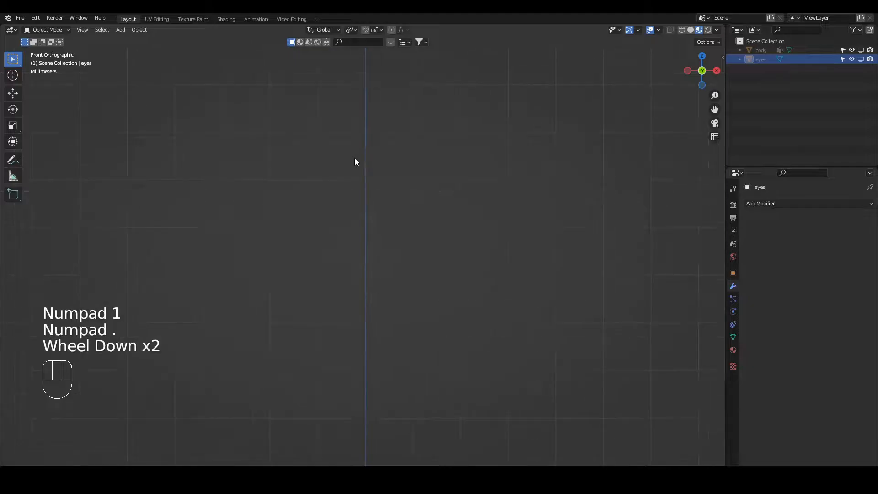
middle_click_drag(383, 218, 405, 161, "shift")
scroll(407, 230, "down", 2)
middle_click_drag(407, 230, 424, 243)
scroll(392, 266, "down", 3)
scroll(394, 275, "down", 8)
key("shift+a")
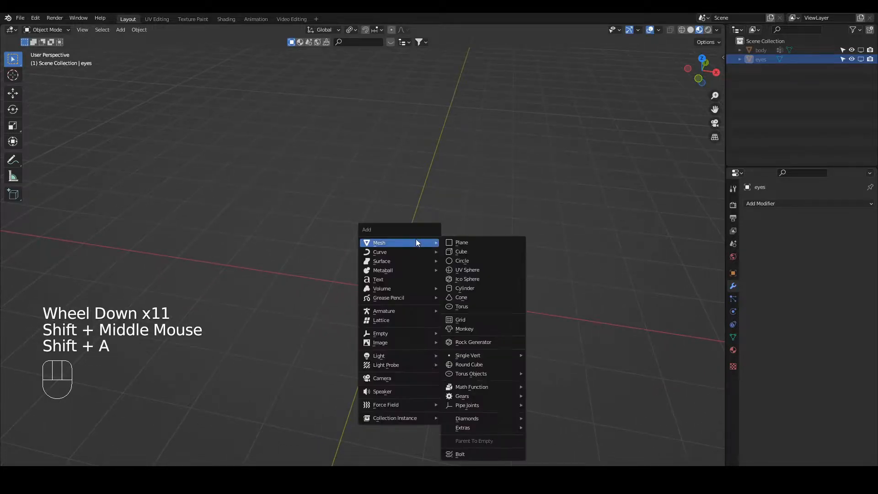
left_click(461, 251)
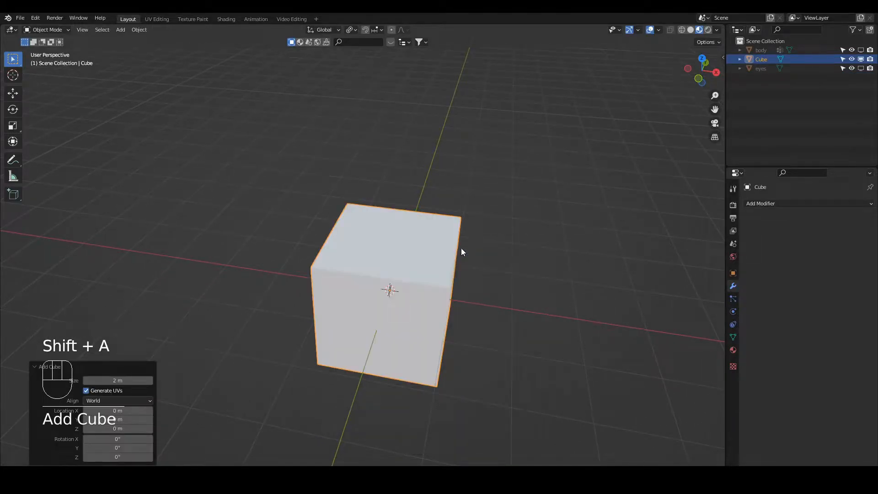
Move the cube up 1 m along Z and flatten it along Y to a scale of about 0.207.
key("g")
key("z")
key("1")
key("Return")
key("s")
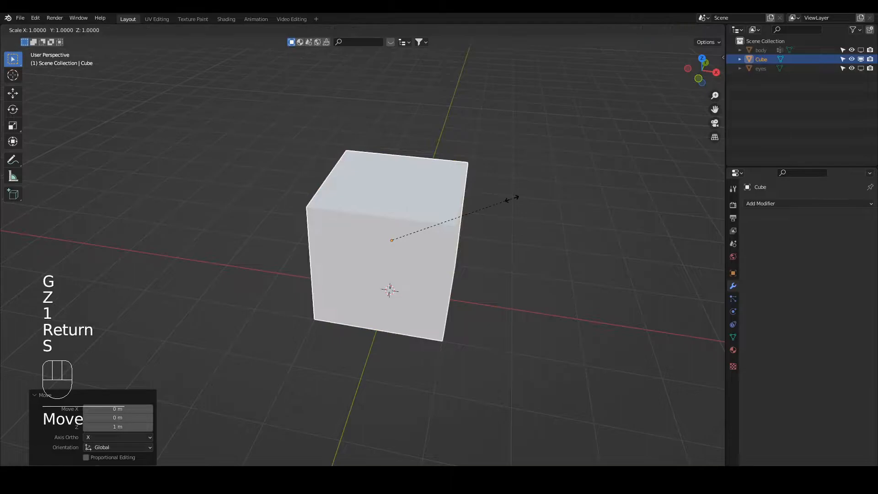
key("y")
left_click(419, 239)
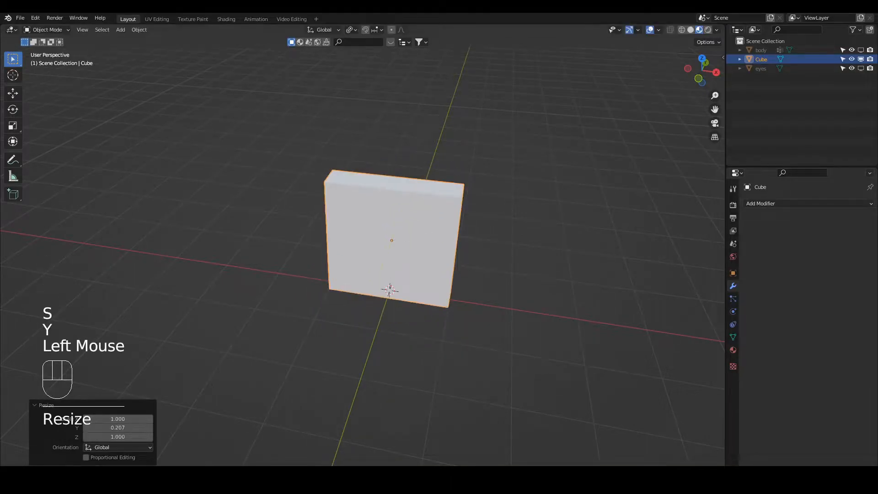
key("s")
key("z")
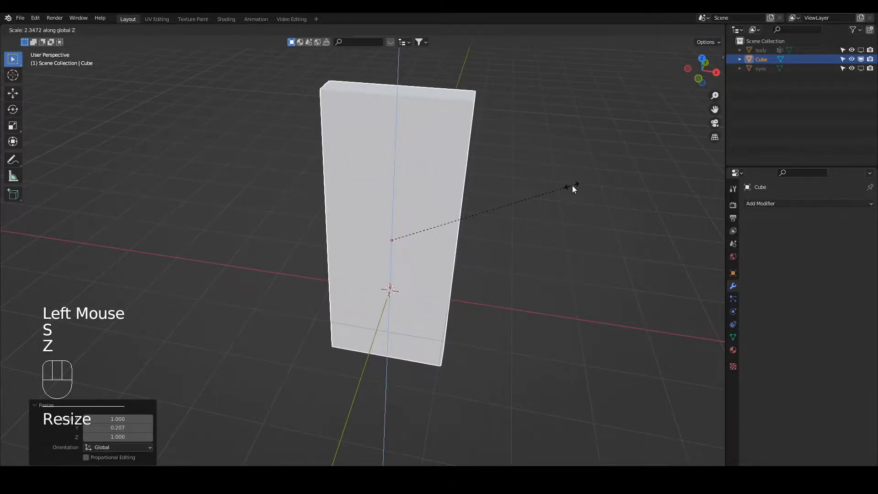
right_click(571, 186)
middle_click_drag(437, 245, 427, 213)
key("s")
key("z")
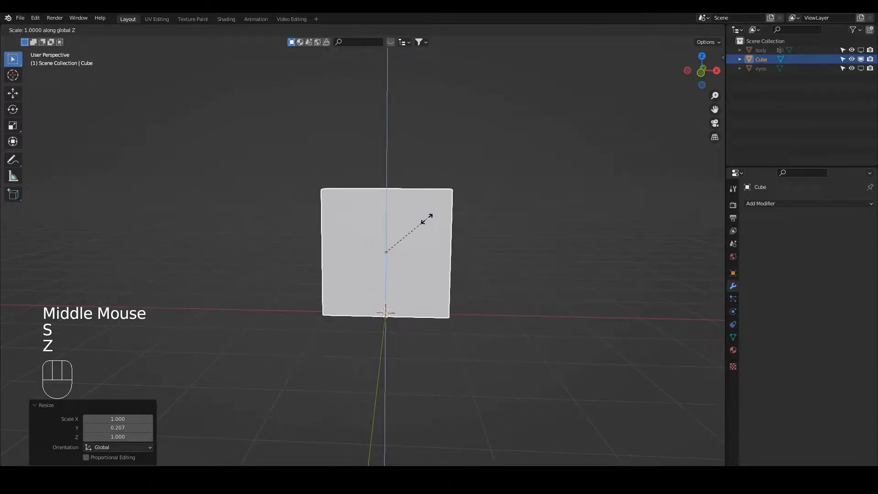
right_click(450, 211)
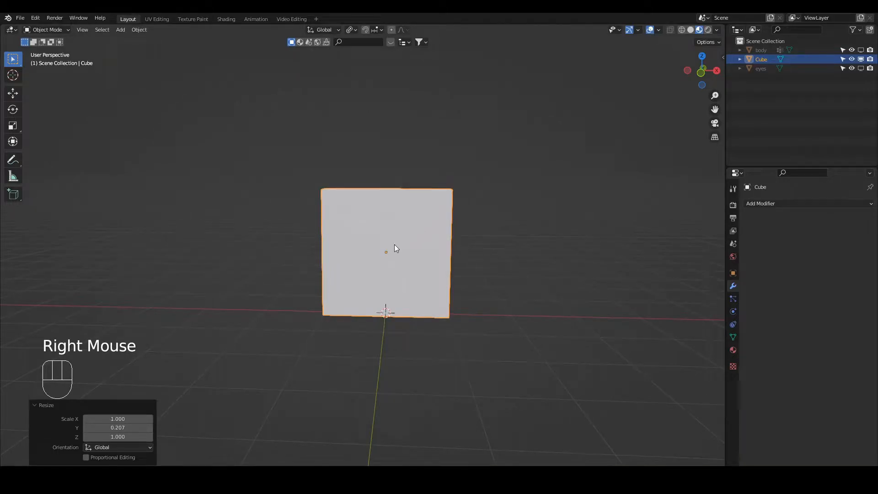
Set the transform pivot point to 3D Cursor and try stretching the slab along Z from its base.
left_click(355, 30)
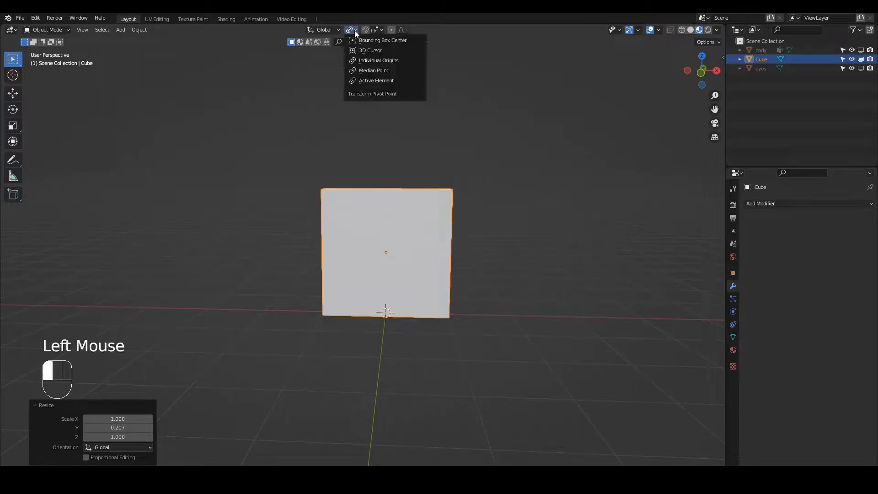
left_click(366, 50)
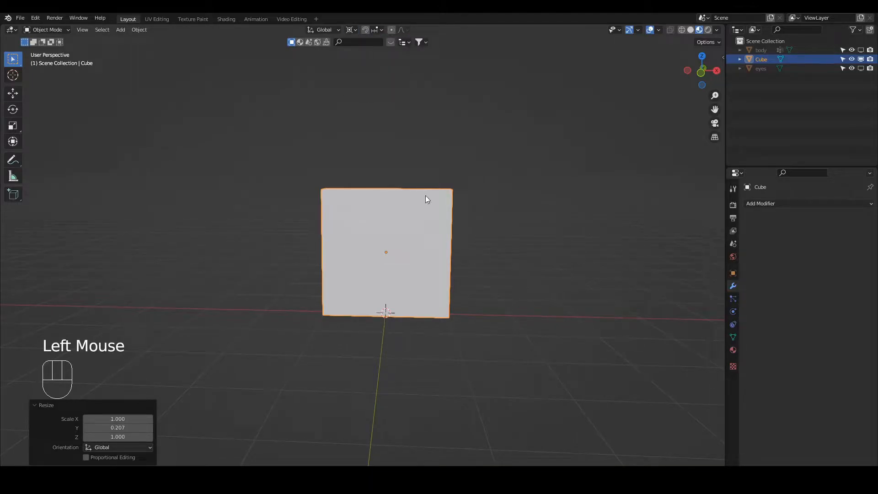
key("s")
key("z")
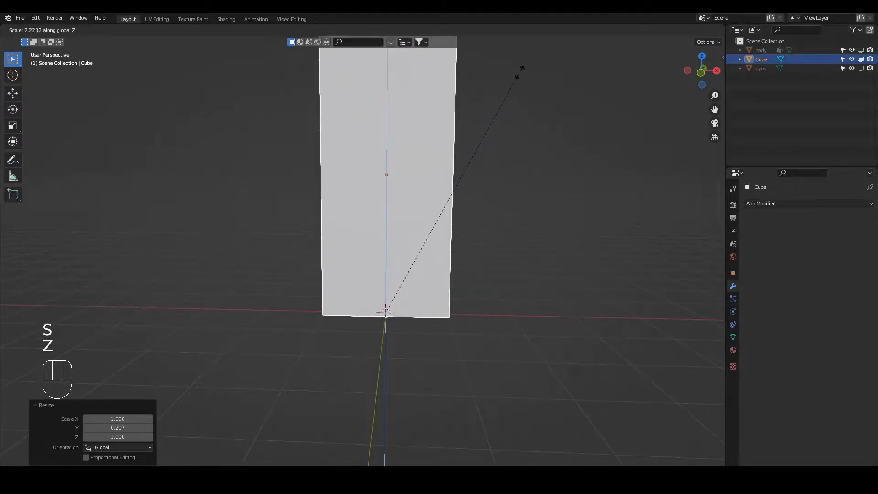
right_click(460, 143)
Keep 3D Cursor as the pivot point and scale the slab along Z by about 1.927.
key("period")
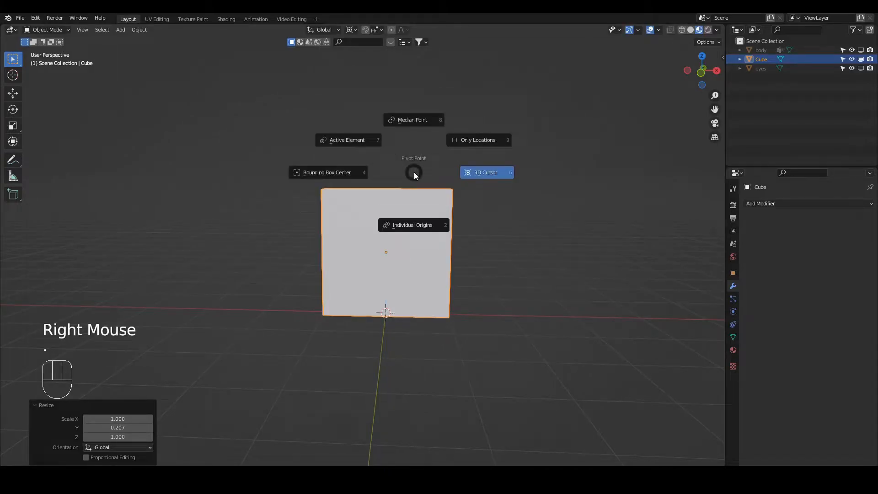
left_click(572, 235)
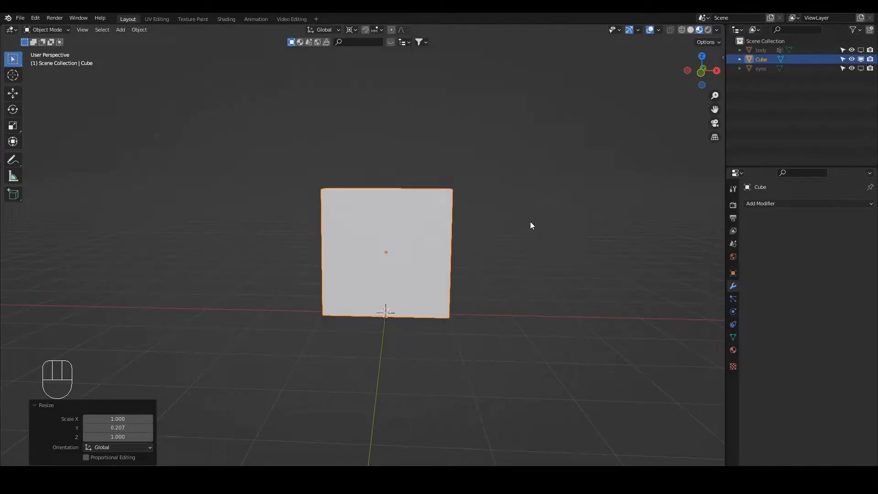
key("period")
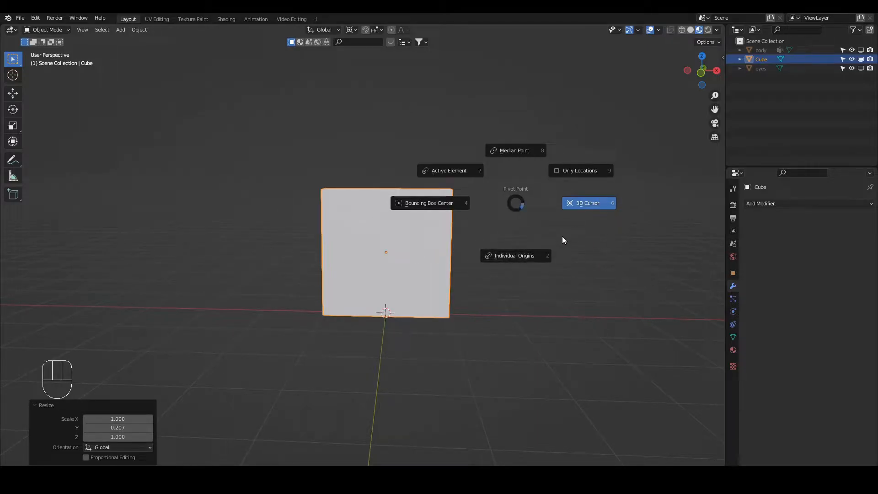
left_click(589, 202)
key("s")
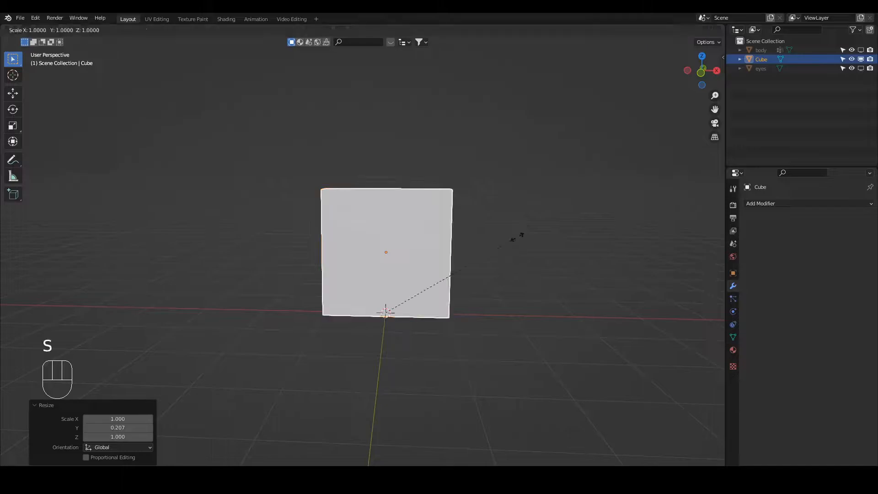
key("z")
left_click(591, 105)
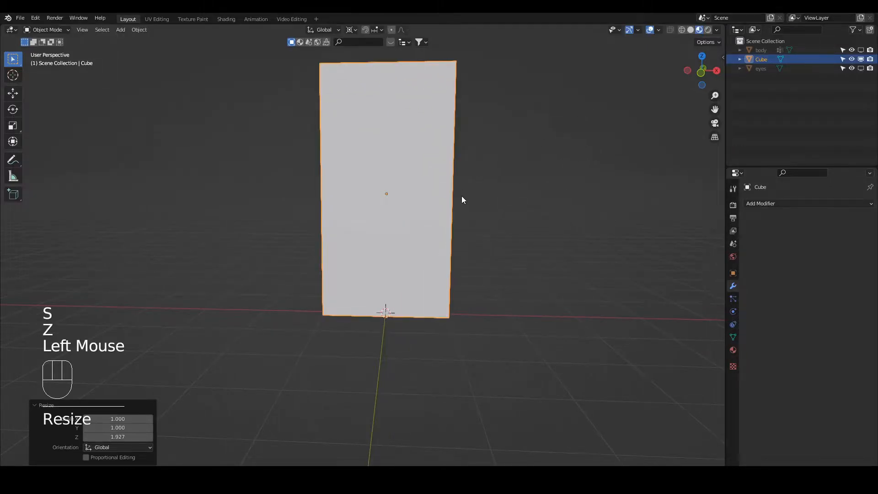
Thin the slab further by scaling it along Y by about 0.284.
middle_click_drag(429, 211, 534, 253)
key("s")
key("y")
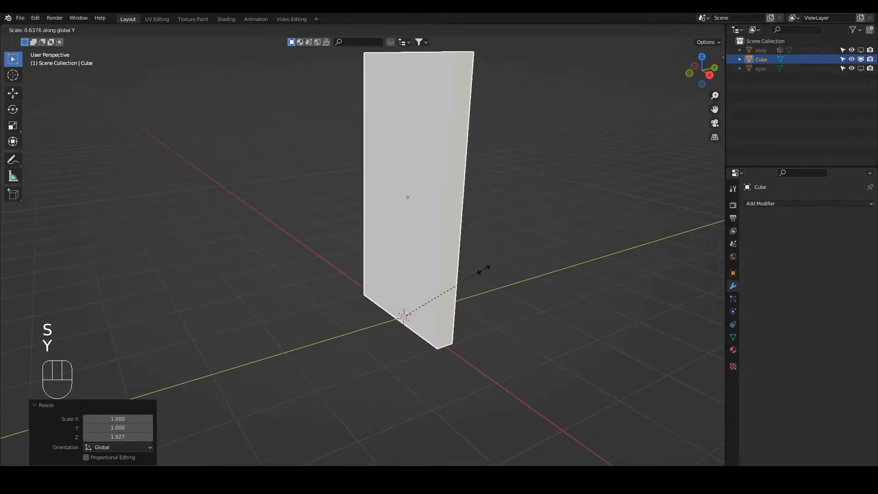
left_click(445, 297)
mouse_move(416, 279)
middle_mouse_down()
mouse_move(460, 269)
mouse_move(419, 281)
middle_mouse_up()
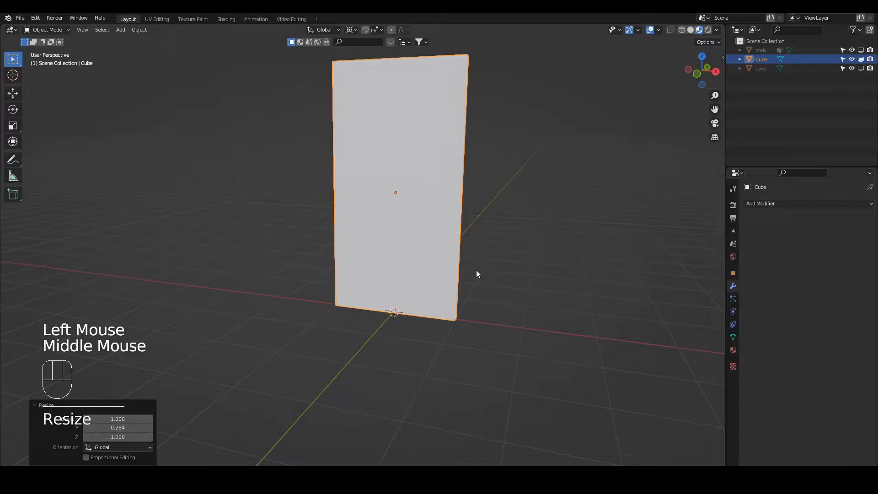
key("r")
key("z")
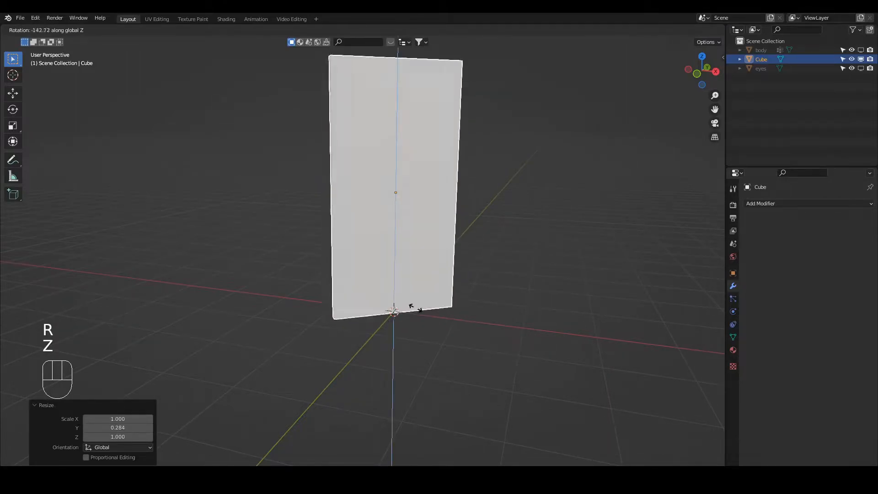
right_click(442, 293)
Change the transform pivot from the 3D cursor to the slab's own center and try rotating it about Z.
key("period")
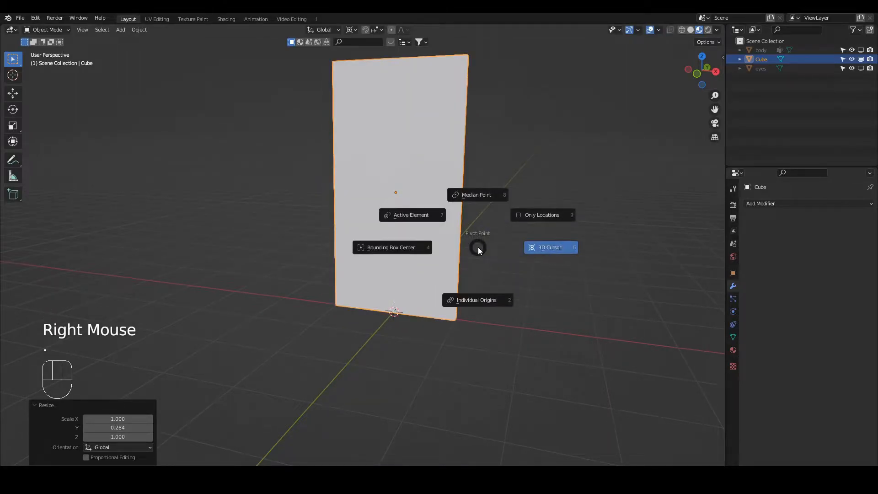
left_click(472, 197)
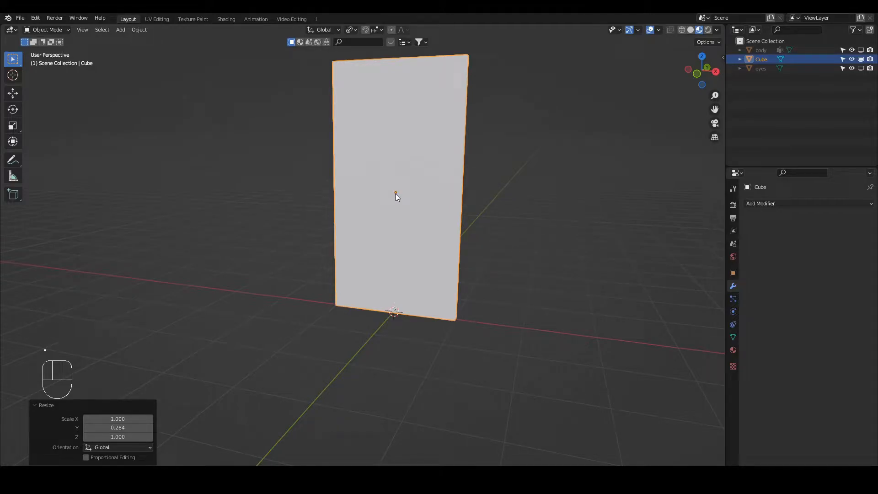
key("r")
key("z")
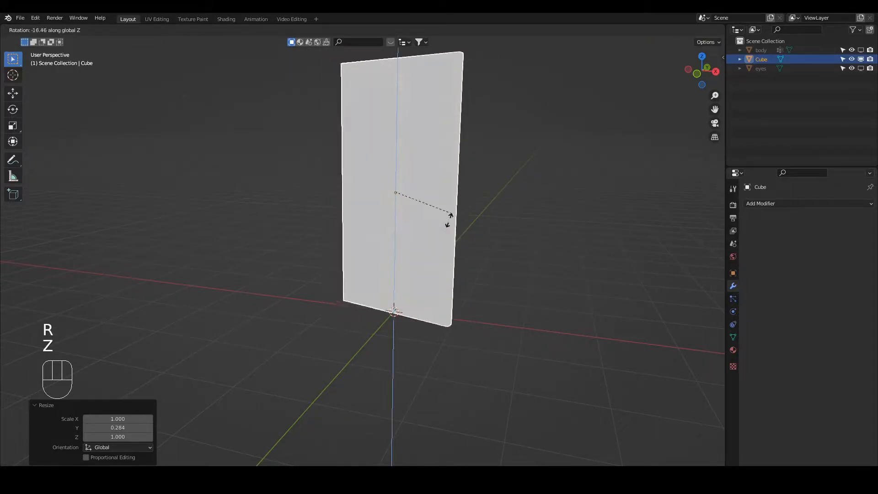
right_click(411, 210)
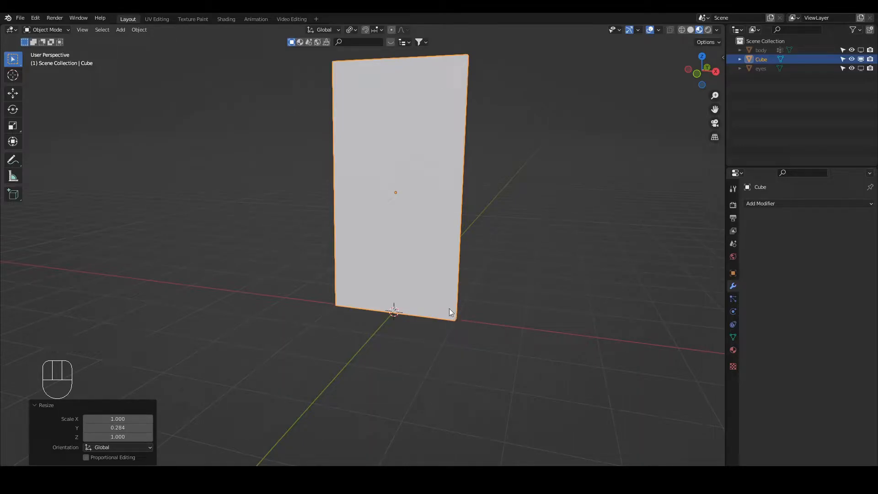
Try moving the slab about 0.96 m in the negative X direction, and undo the move.
key("g")
key("x")
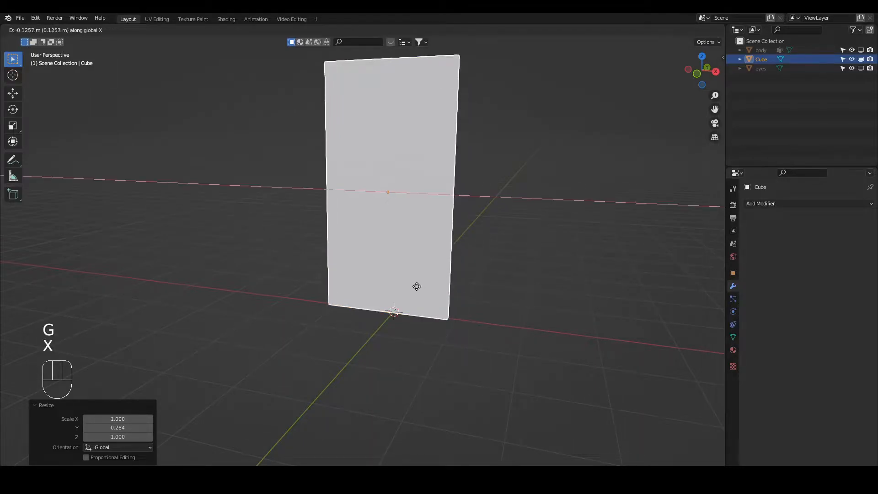
left_click(378, 288)
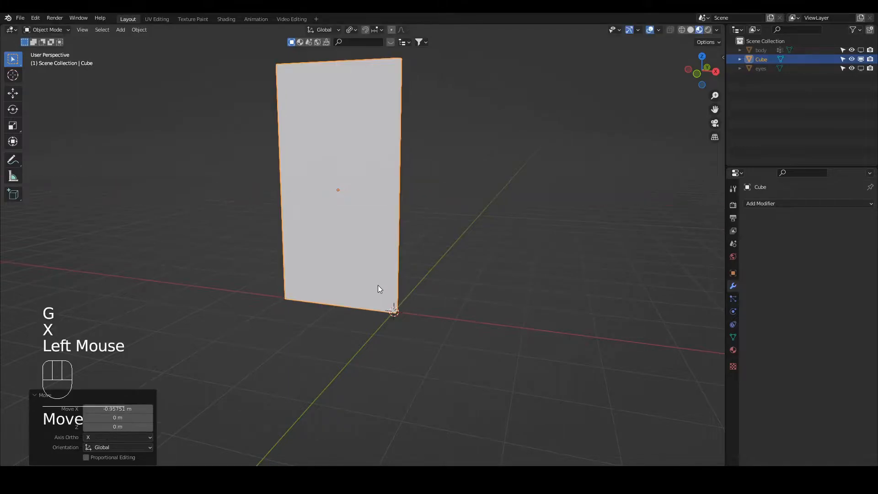
key(".")
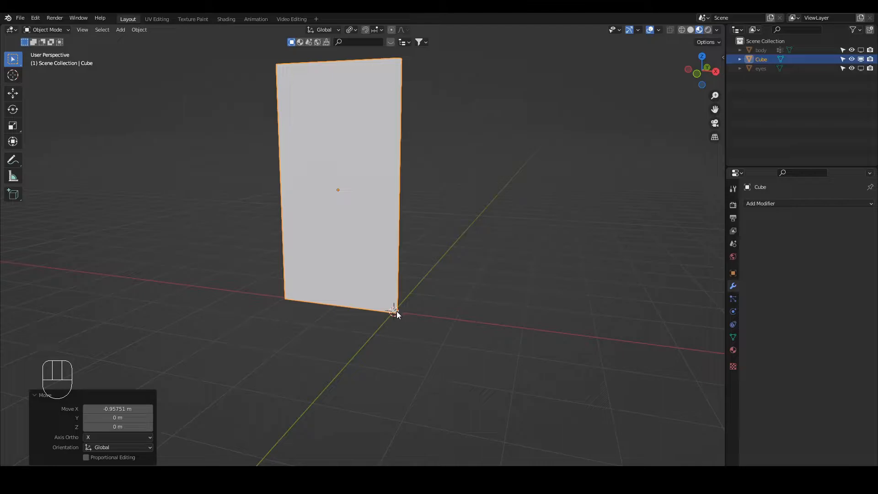
key("ctrl+z")
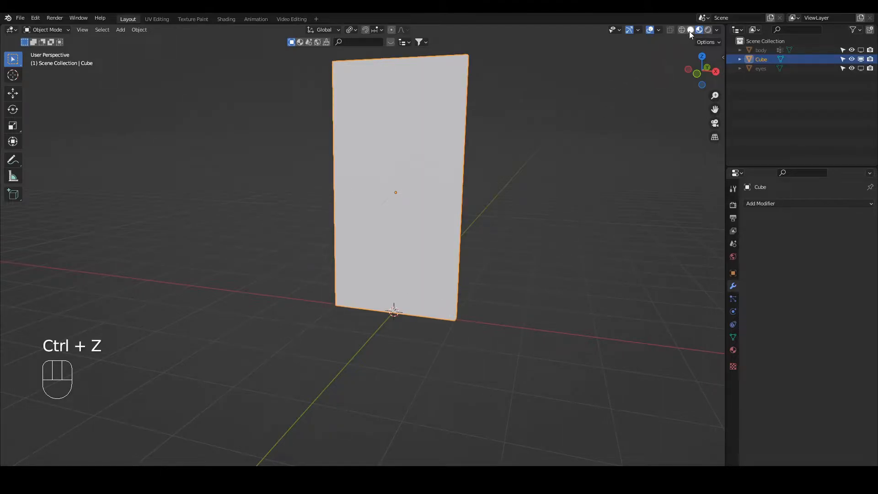
Switch to solid shading and, in Edit Mode, snap the 3D cursor to the slab's lower corner vertex on the positive X side.
left_click(440, 313)
key("Tab")
middle_click_drag(466, 316, 464, 331)
key("1")
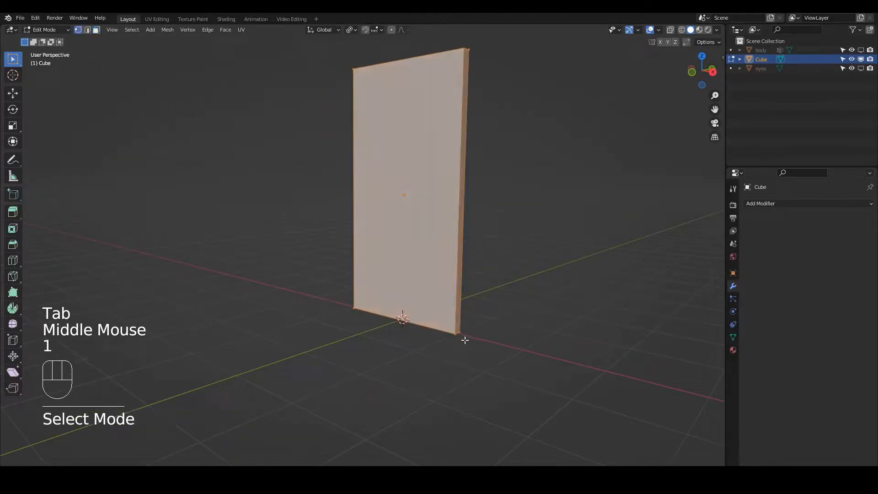
left_click(463, 337)
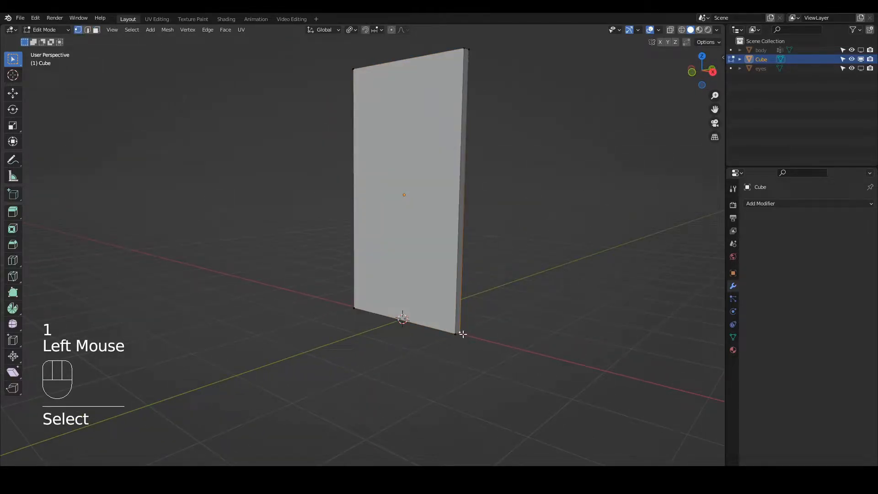
left_click(463, 335, "shift")
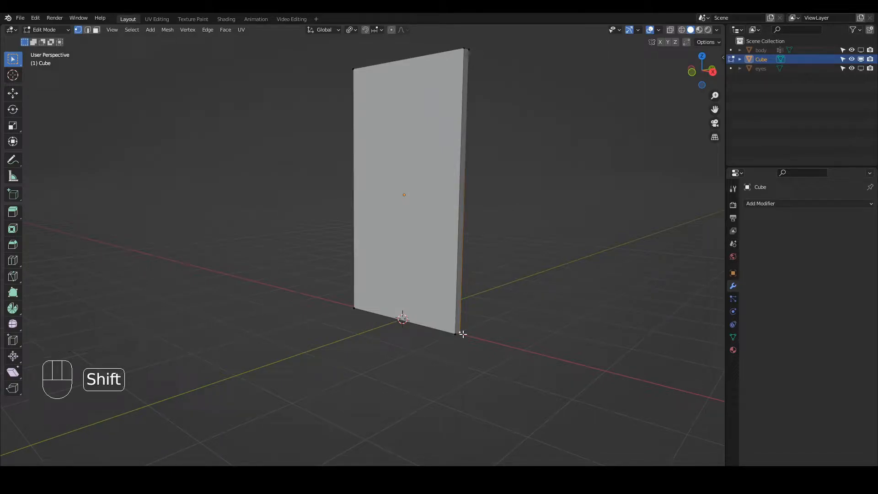
key("shift+s")
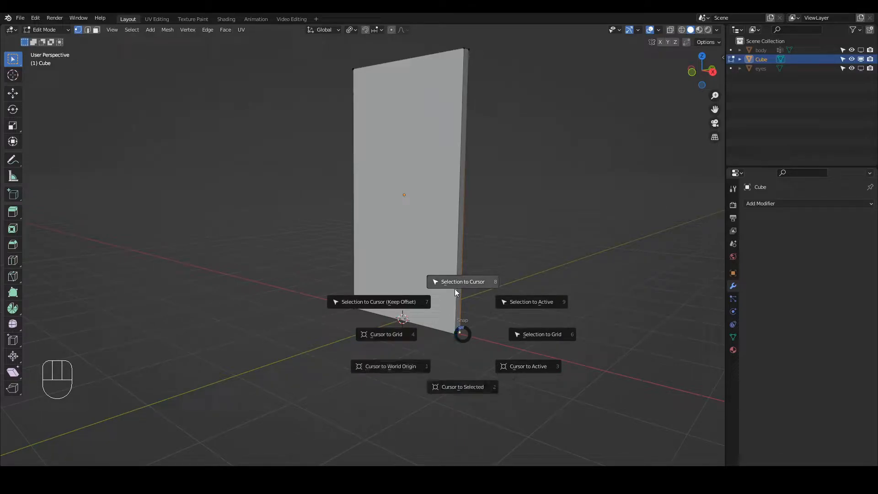
left_click(458, 387)
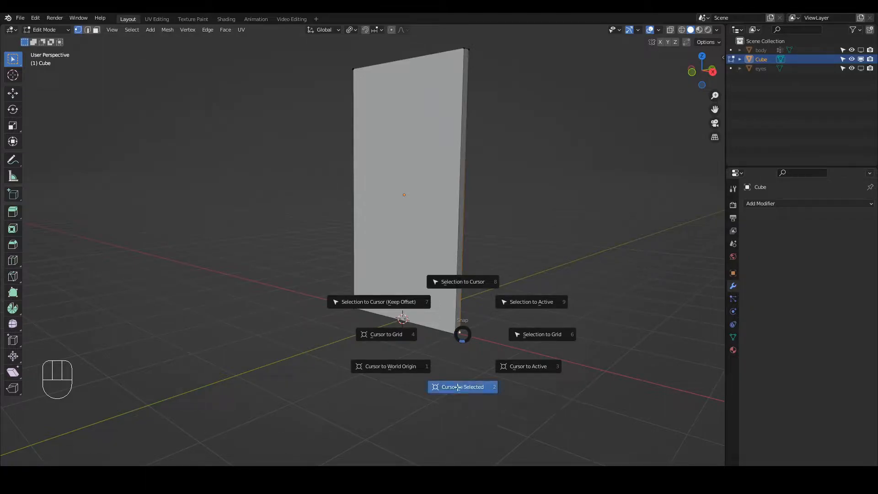
Back in Object Mode, set the transform pivot to the 3D cursor and try rotating the slab about Z around its lower corner.
mouse_move(466, 331)
middle_mouse_down()
mouse_move(445, 348)
mouse_move(467, 317)
middle_mouse_up()
key("Tab")
key("period")
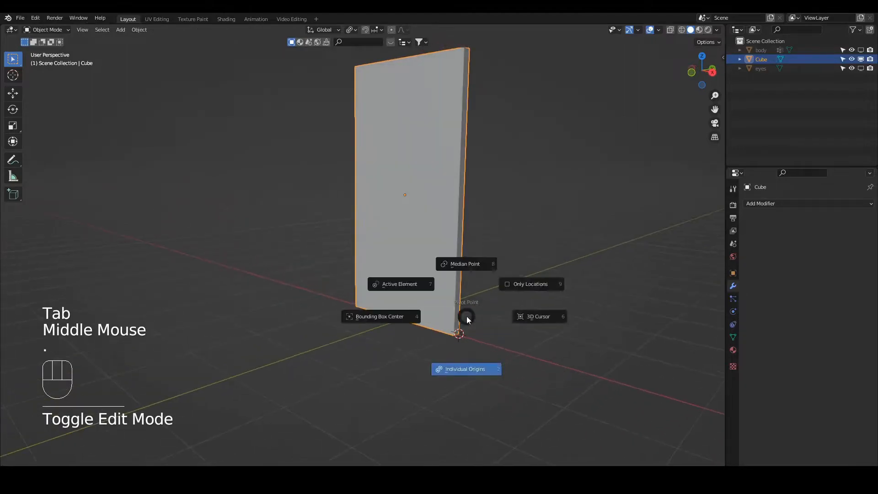
left_click(523, 321)
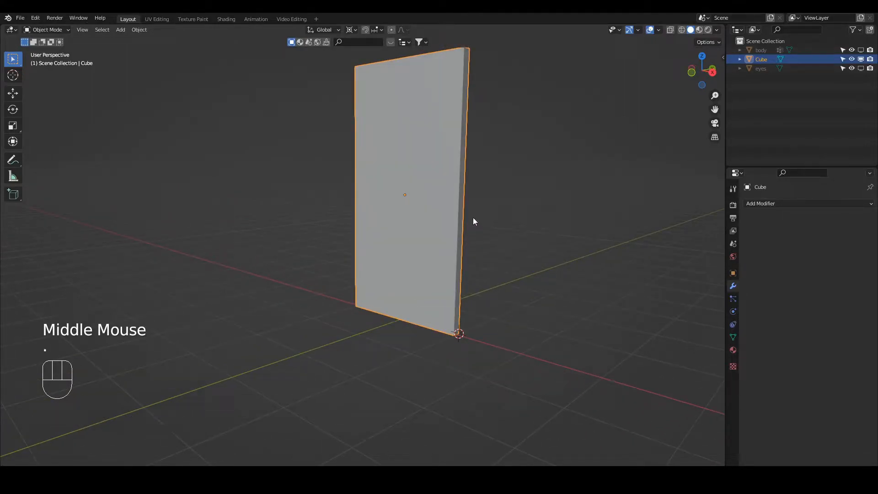
key("r")
key("z")
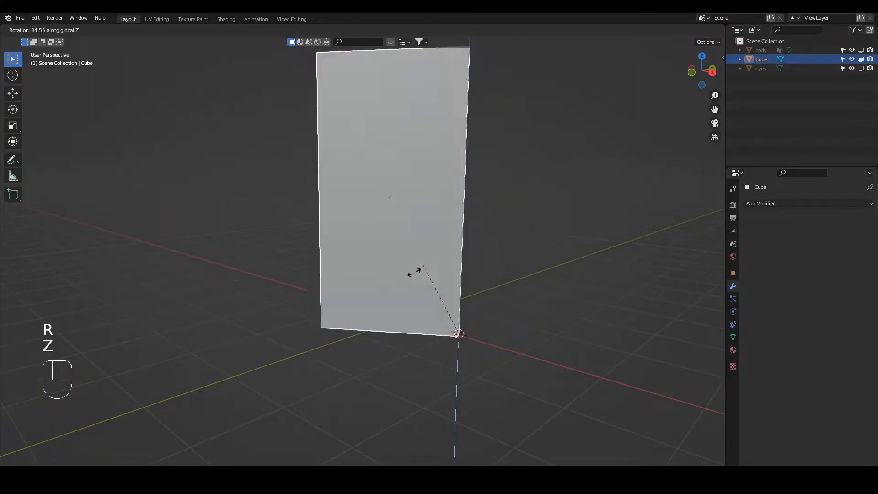
right_click(466, 291)
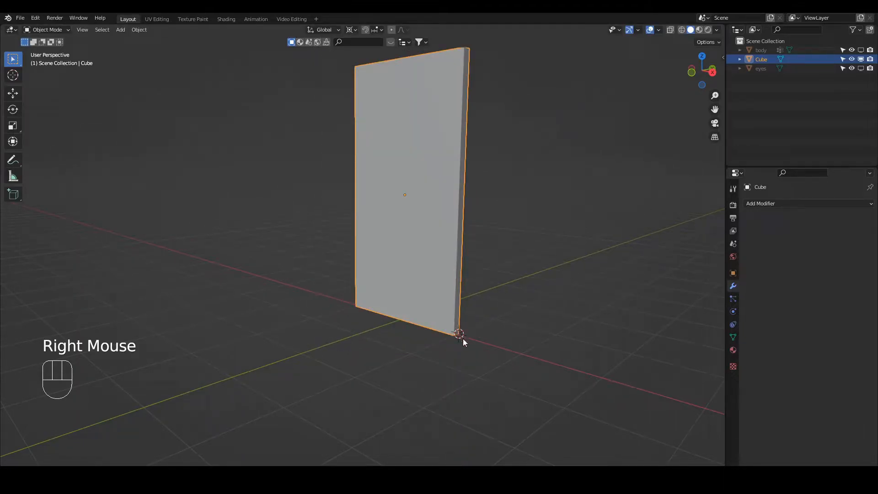
In Edit Mode, snap the 3D cursor to the middle of the slab's short lower edge on the positive X side, and return to Object Mode.
key("Tab")
scroll(513, 353, "up", 3)
key("2")
middle_click_drag(517, 354, 414, 333, "shift")
left_click(415, 338)
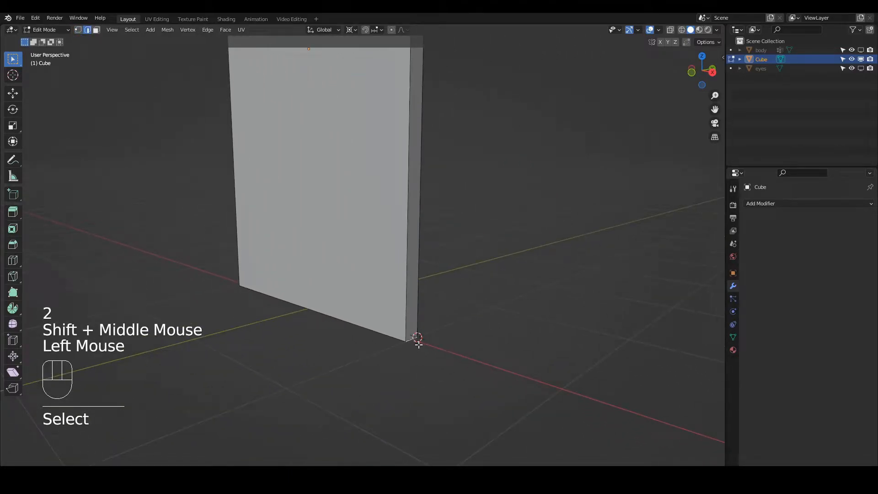
key("shift+s")
left_click(416, 396)
key("Tab")
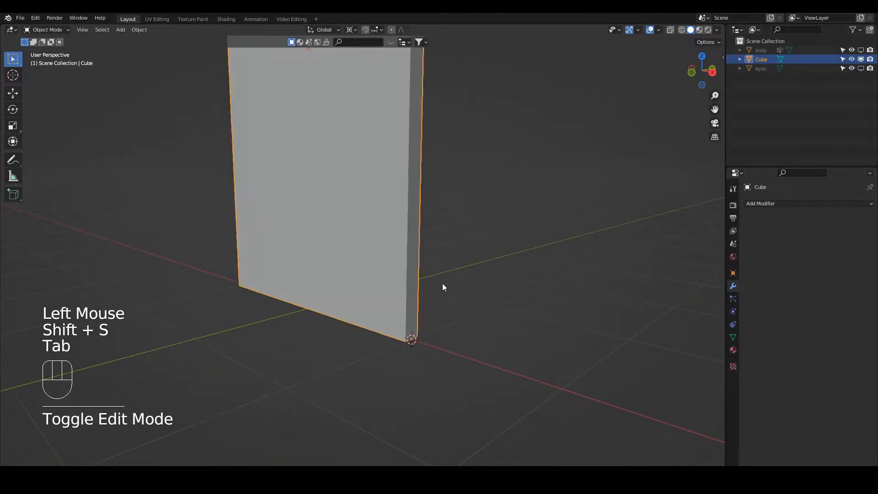
Try rotating the slab about Z around the midpoint of its short lower edge.
key("r")
key("z")
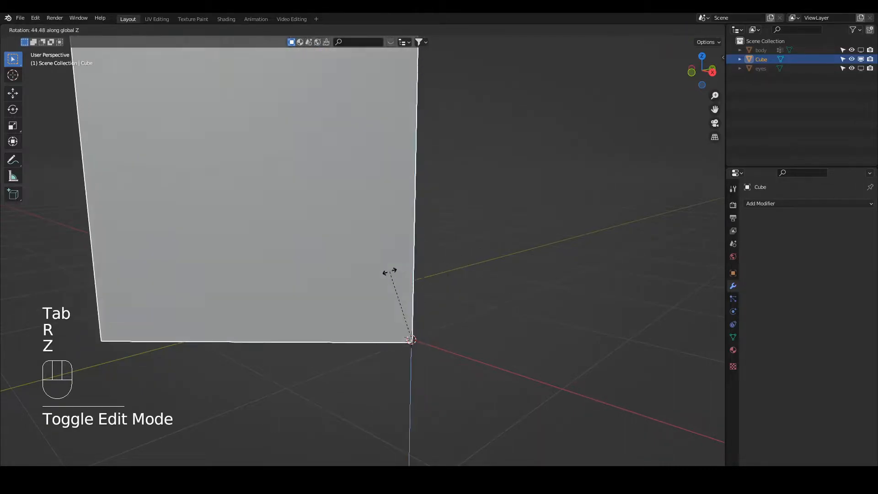
right_click(413, 259)
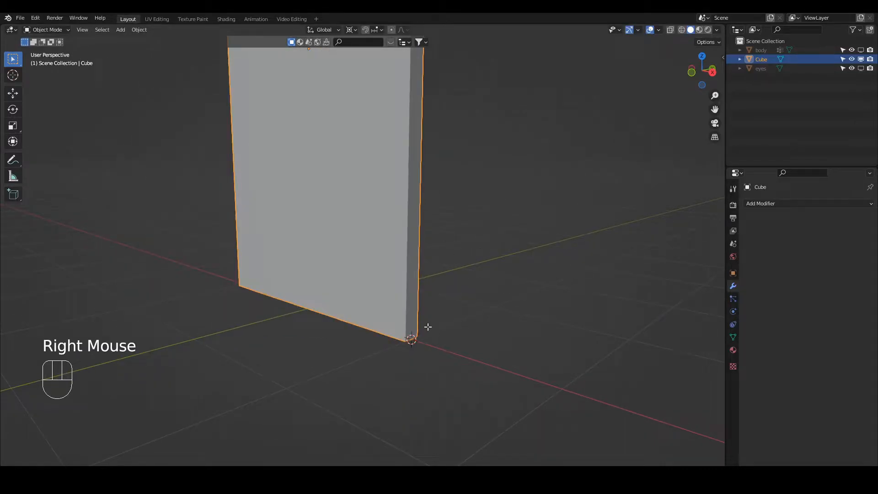
In Edit Mode, snap the 3D cursor back to the slab's rear lower corner vertex on the positive X side, and return to Object Mode.
key("Tab")
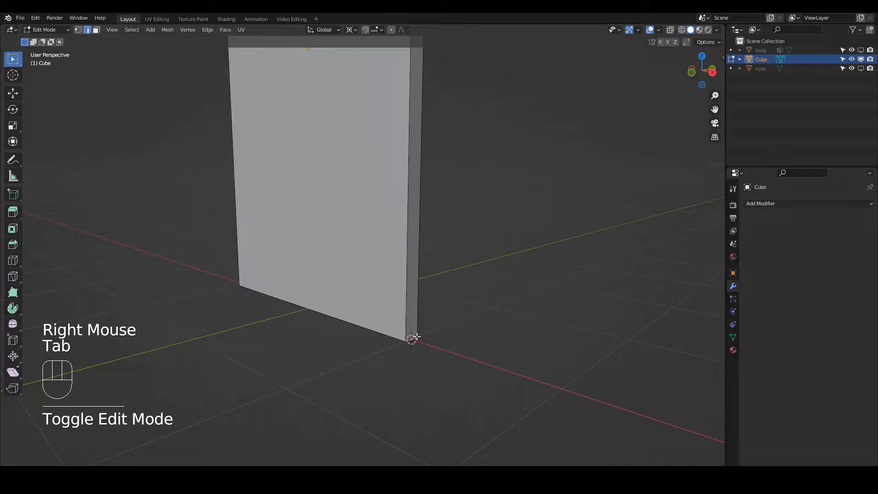
key("1")
left_click(436, 342)
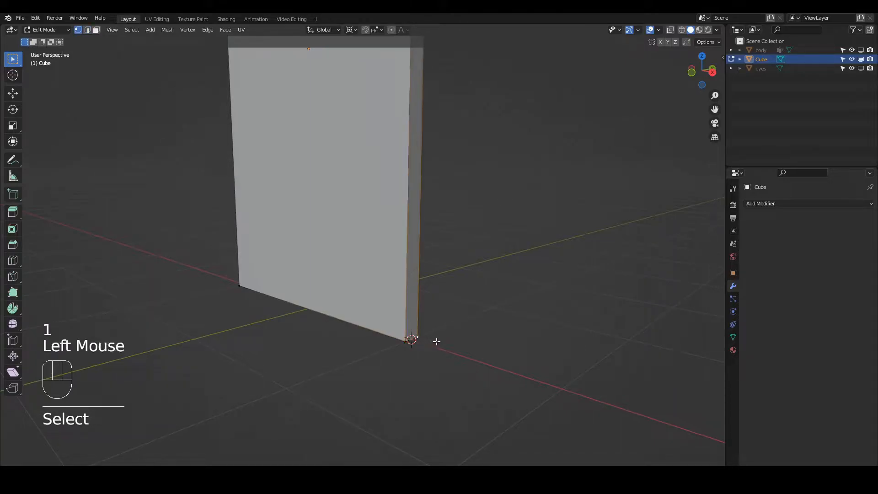
key("shift+s")
left_click(435, 391)
key("Tab")
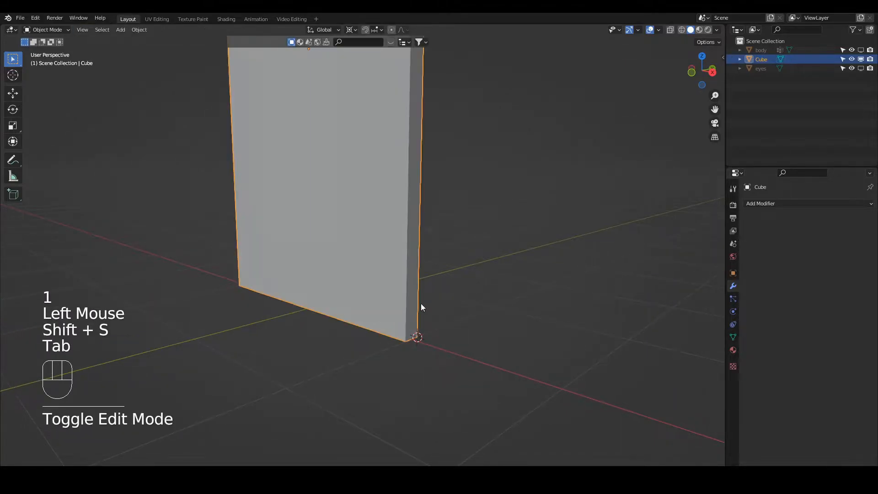
Try swinging the slab about Z like a door around the 3D cursor at its rear lower corner.
scroll(415, 259, "down", 4)
key("r")
key("z")
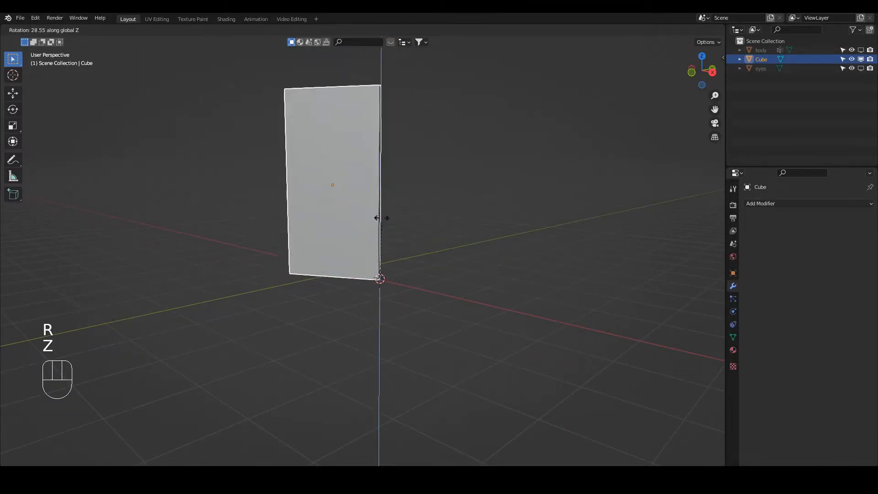
right_click(351, 237)
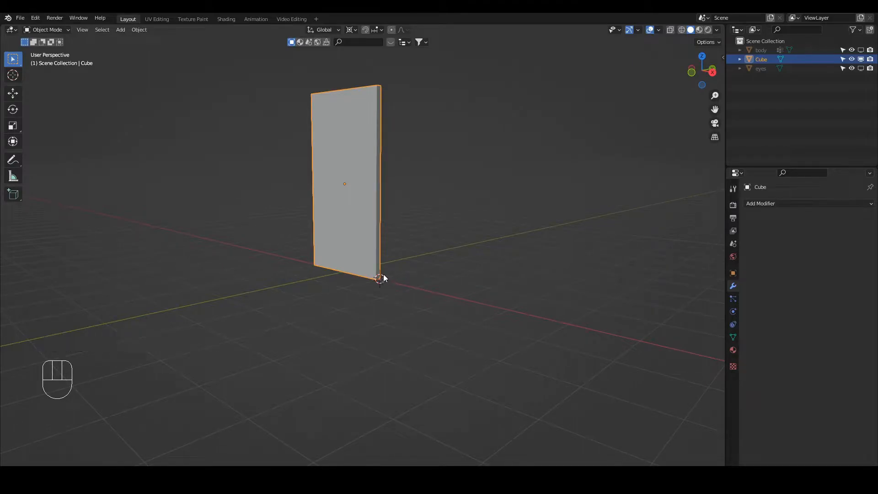
Set the slab's origin to the 3D cursor, and return the 3D cursor to the world origin.
right_click(341, 211)
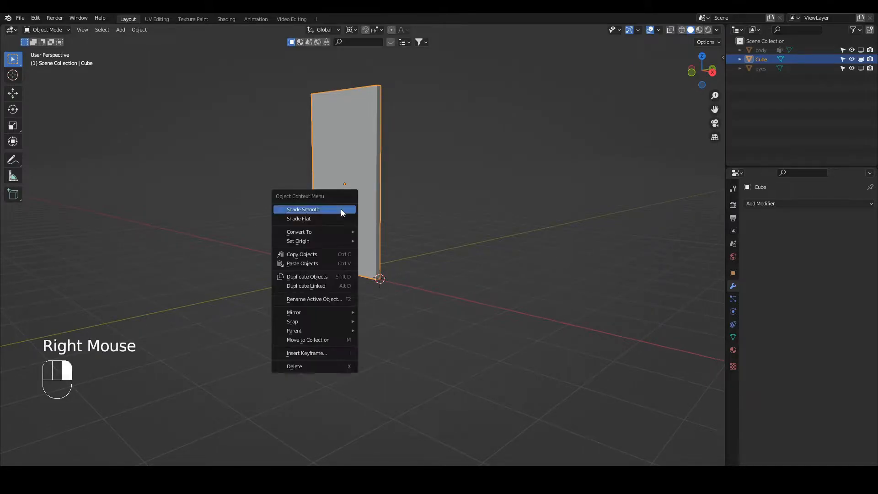
mouse_move(331, 240)
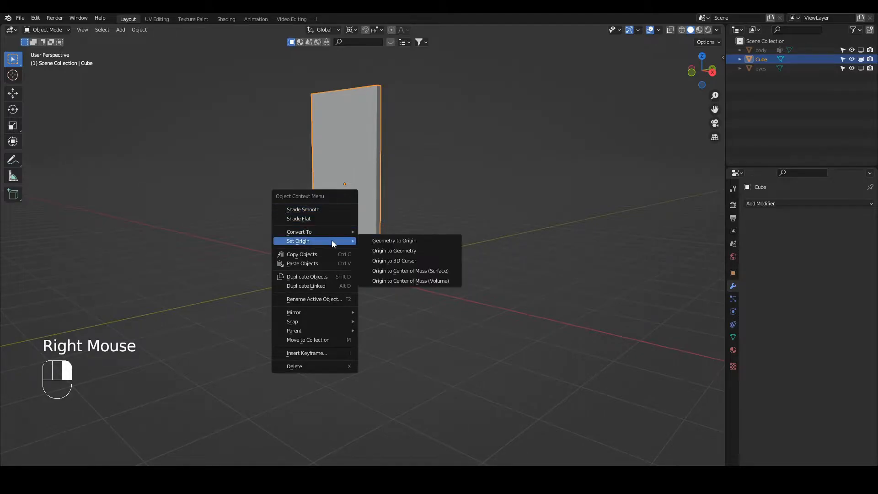
left_click(388, 261)
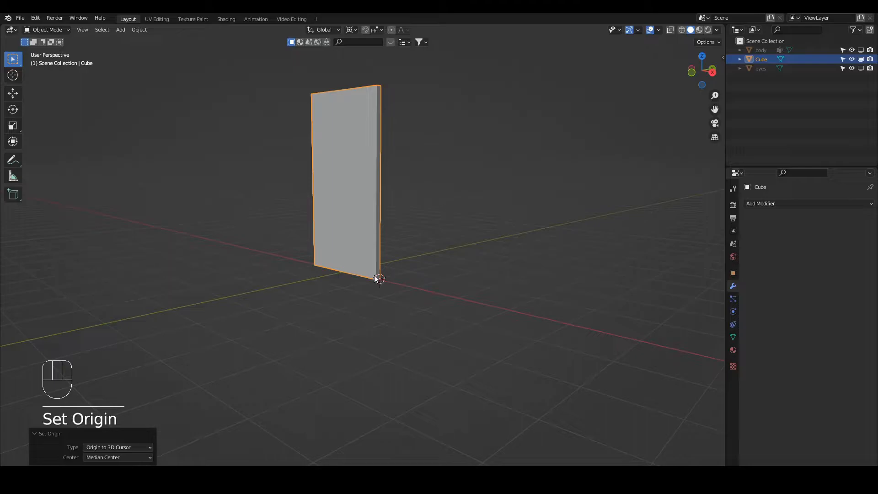
key("shift+s")
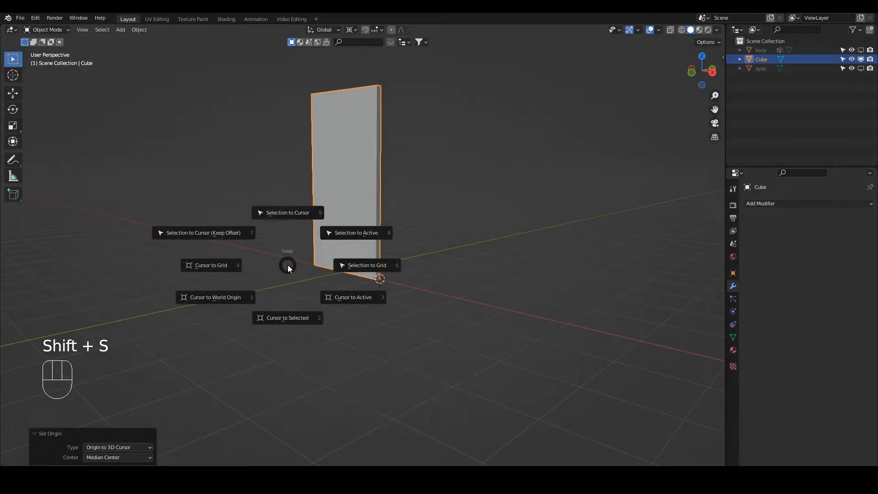
left_click(229, 300)
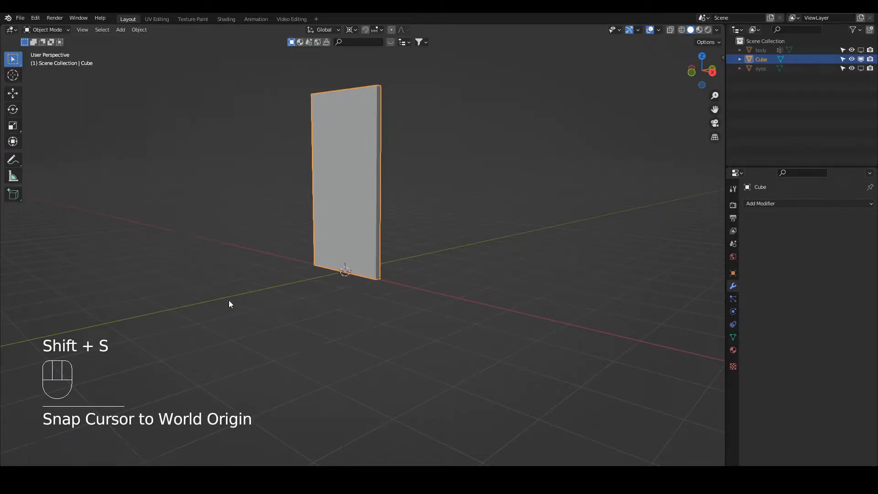
Set the transform pivot to Individual Origins and try rotating the slab about Z around its corner origin.
left_click(347, 193)
key("period")
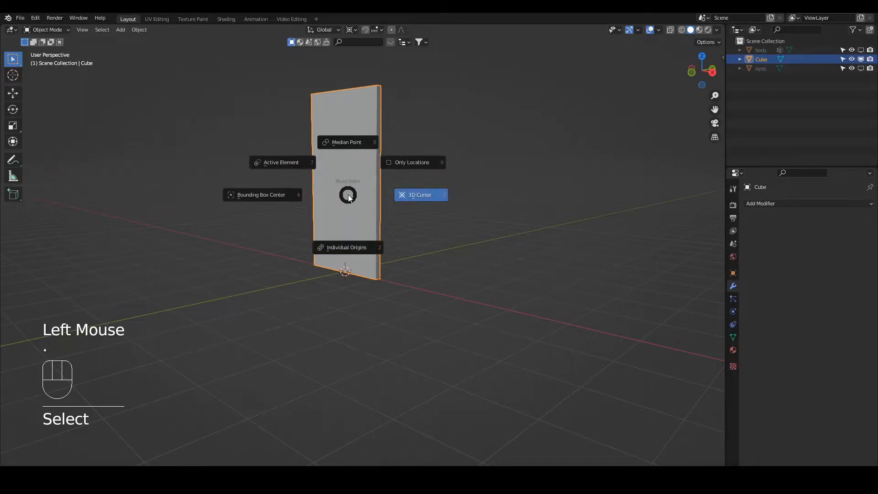
left_click(349, 248)
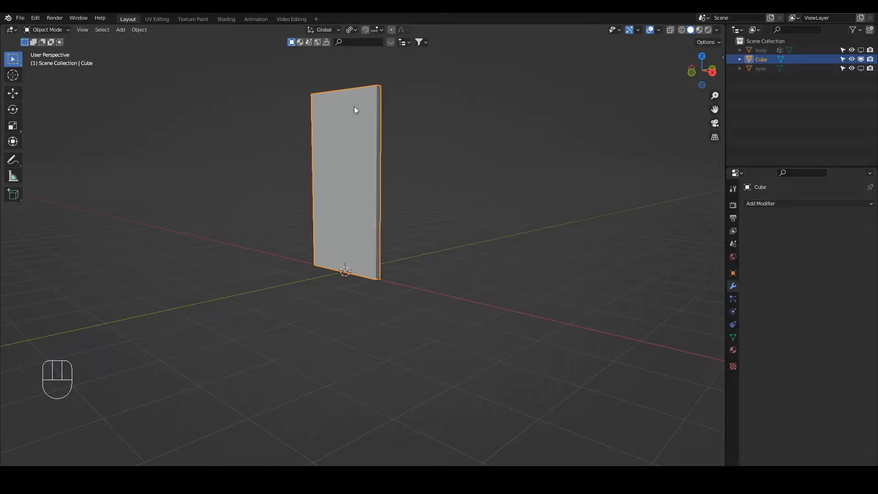
key("r")
key("z")
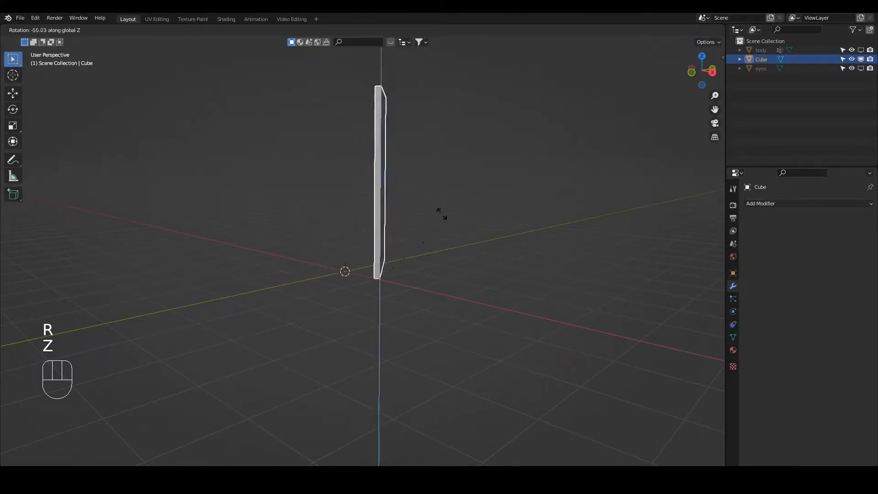
right_click(397, 185)
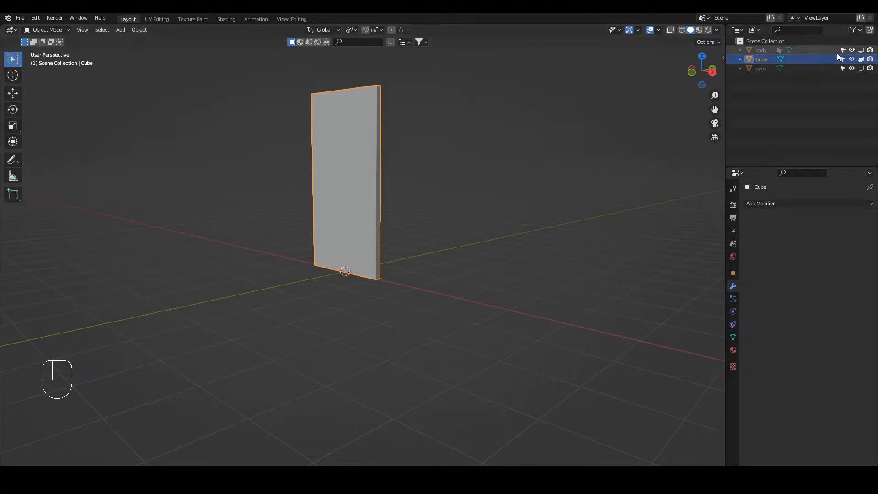
Hide the Cube in the viewport and show the body and eyes objects instead.
left_click(861, 59)
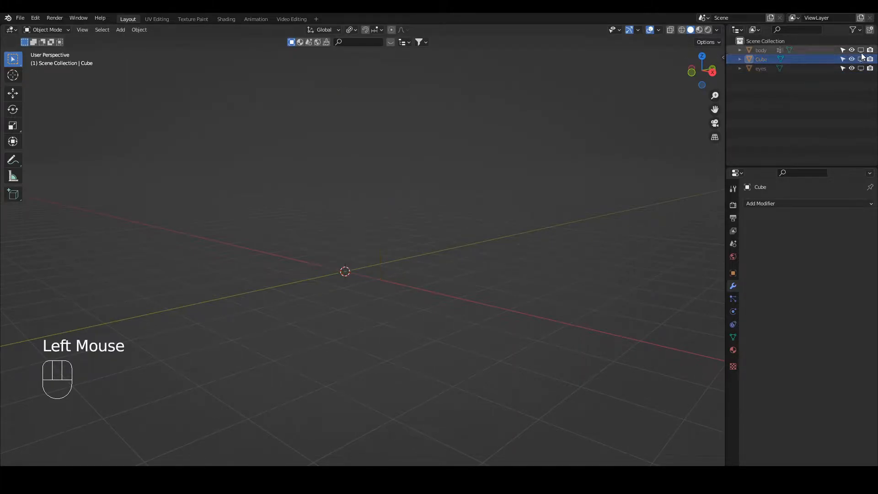
left_click(861, 50)
left_click(861, 69)
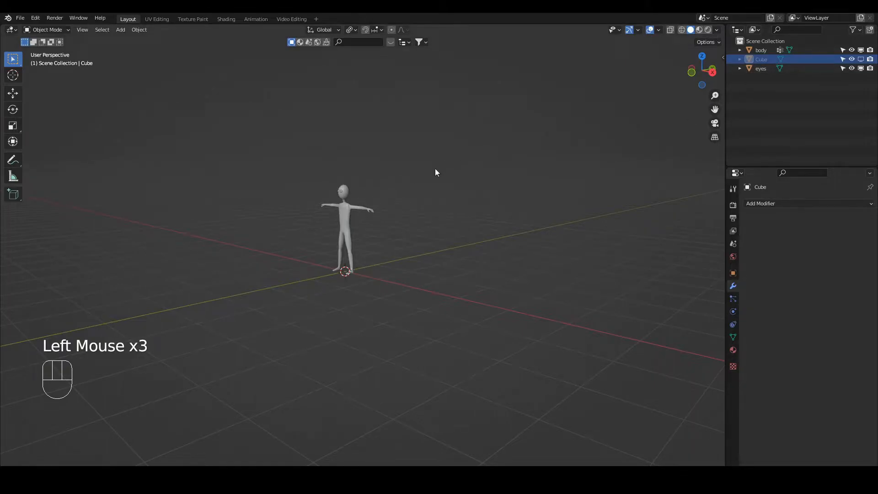
scroll(341, 215, "up", 3)
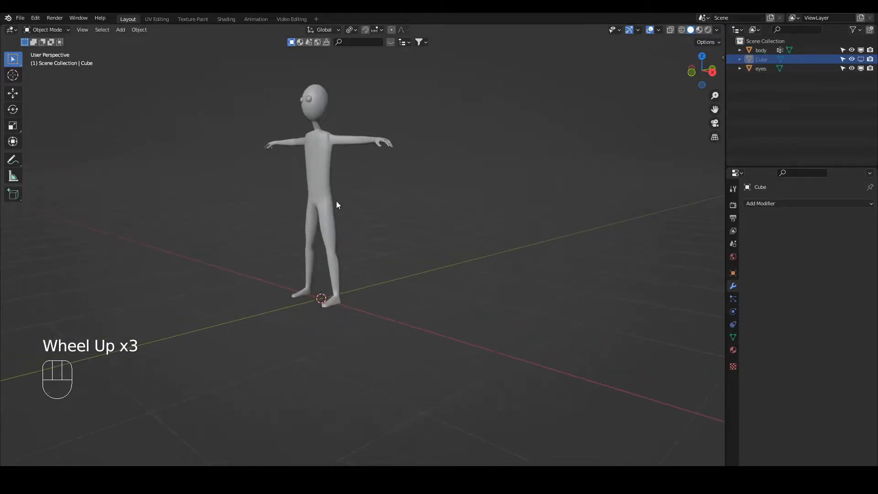
Add a Human (metarig) armature at the 3D cursor on the world origin.
left_click(45, 30)
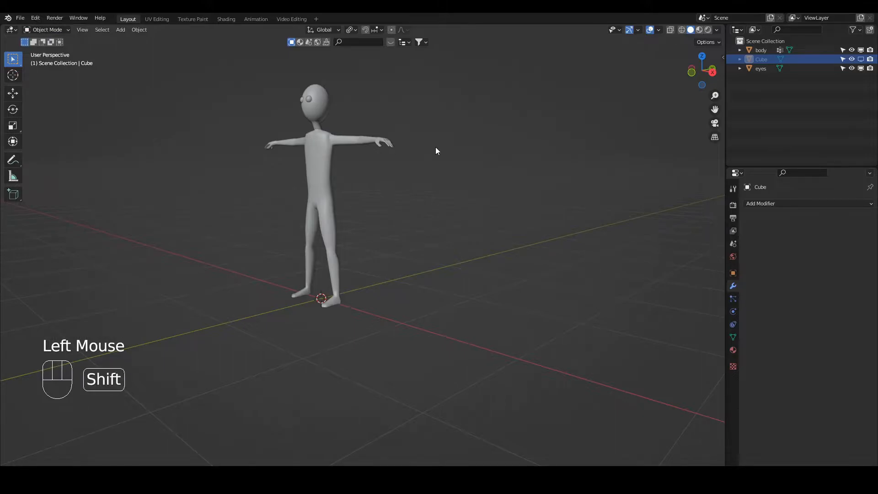
key("shift+a")
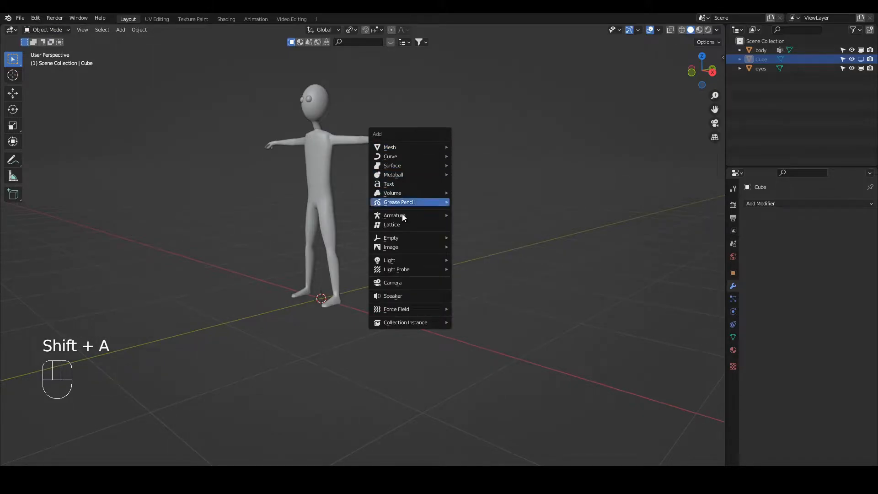
mouse_move(405, 214)
left_click(479, 225)
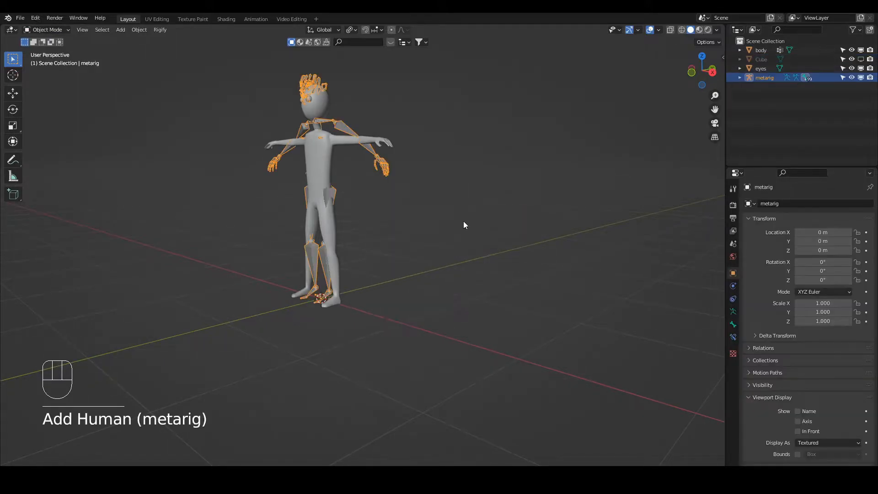
Scale the metarig uniformly about the 3D cursor at its feet to about 0.948 to match the body's height.
key("s")
right_click(463, 105)
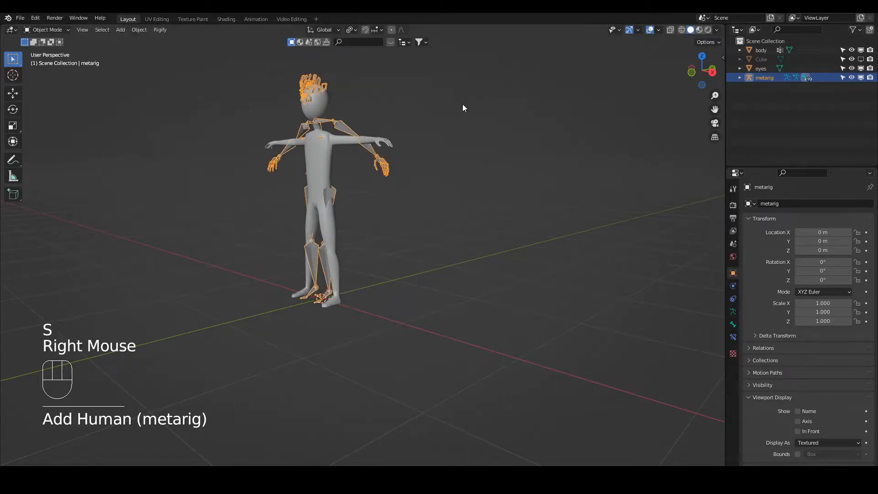
key("period")
key("s")
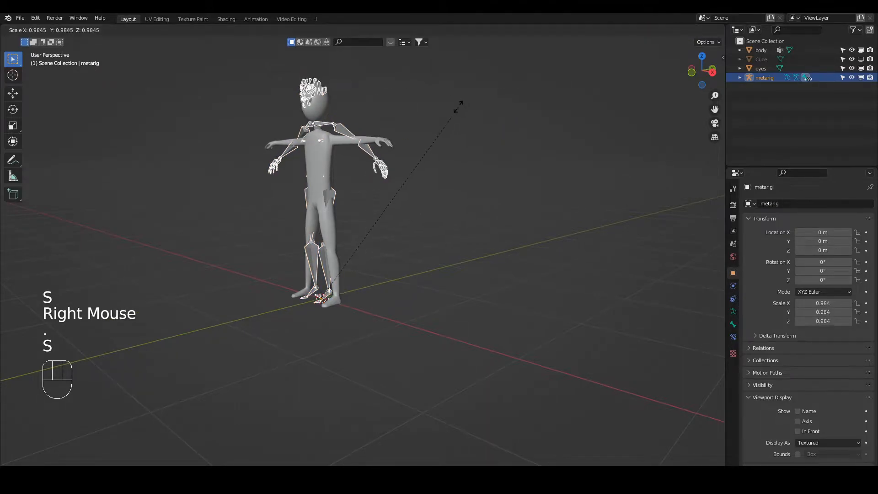
left_click(451, 121)
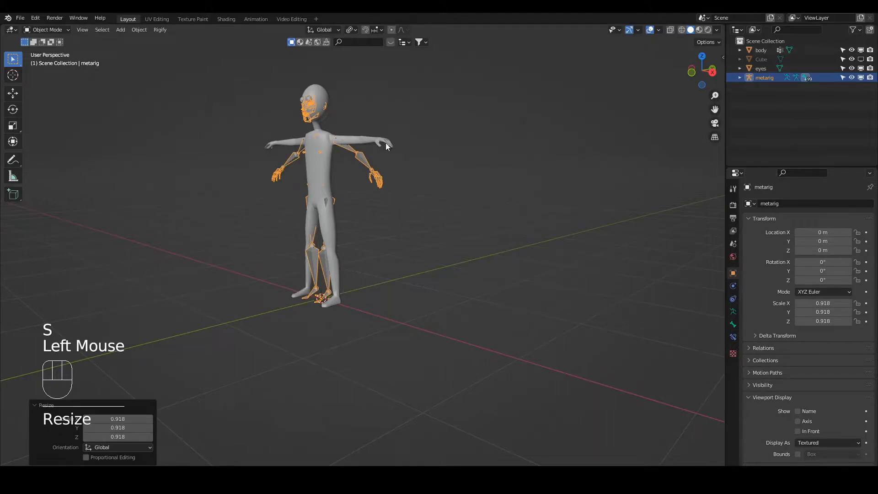
key("s")
left_click(411, 130)
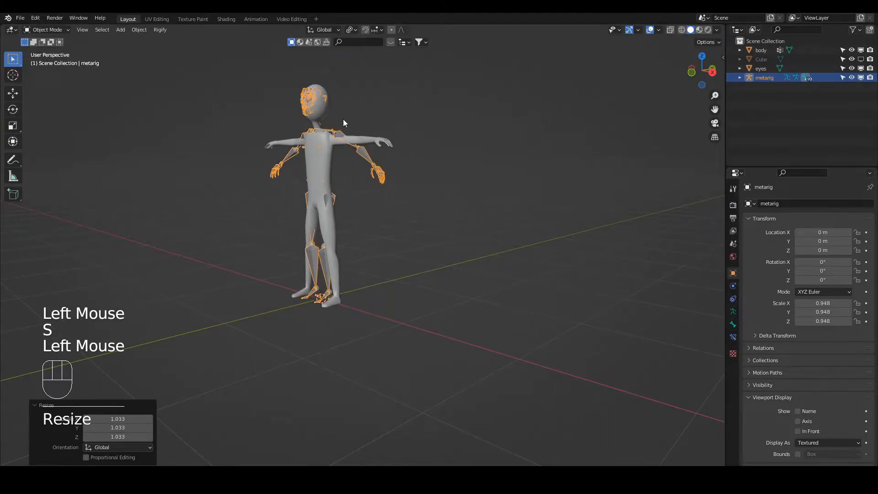
Hide the body in the viewport and select the eyes object in front view.
scroll(353, 127, "up", 2)
scroll(353, 128, "up", 1, "shift")
middle_click_drag(353, 128, 360, 208, "shift")
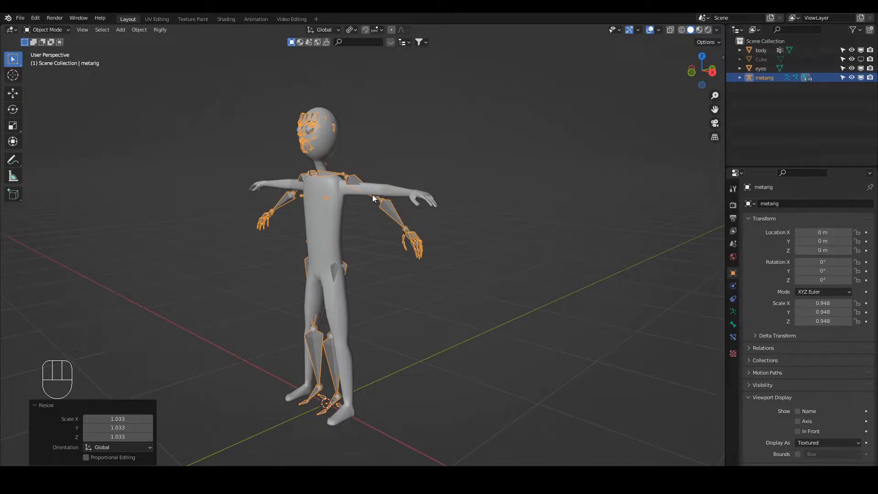
left_click(860, 51)
double_click(307, 130)
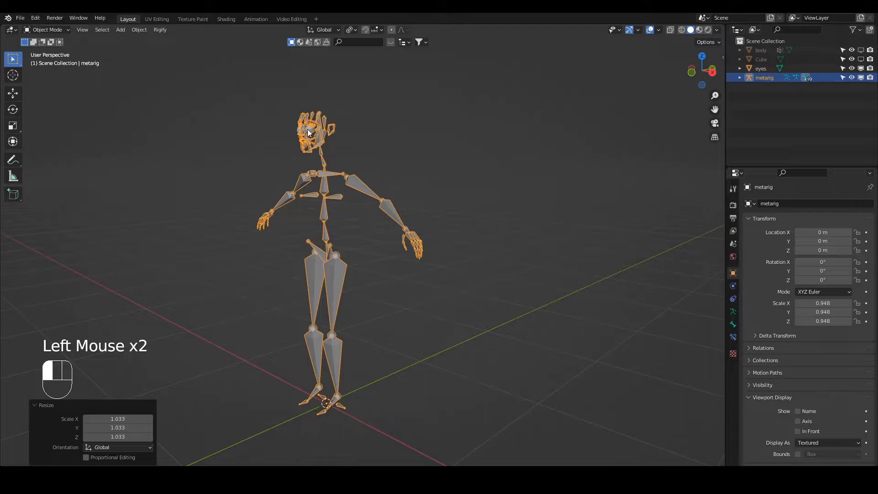
key("KP_1")
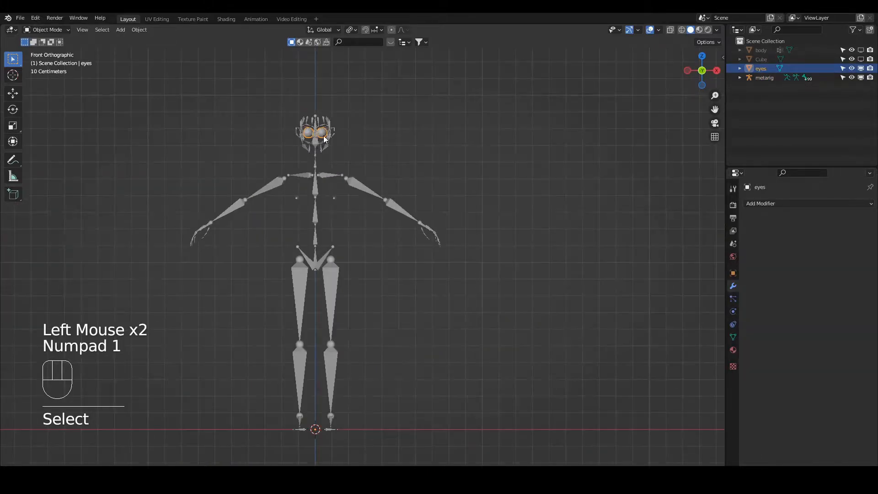
Turn on In Front display for the metarig so its bones show through the eyes, and enter Edit Mode on it.
scroll(315, 132, "up", 3)
middle_click_drag(314, 90, 377, 173, "shift")
left_click(377, 173)
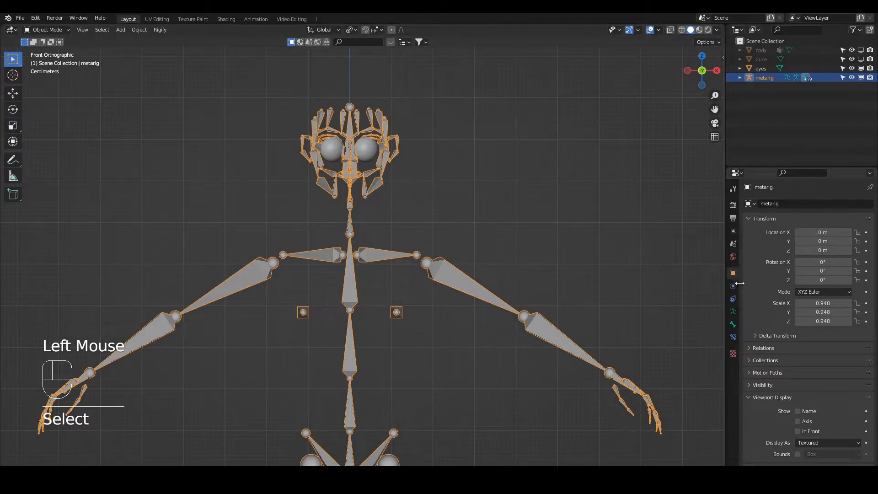
left_click(733, 312)
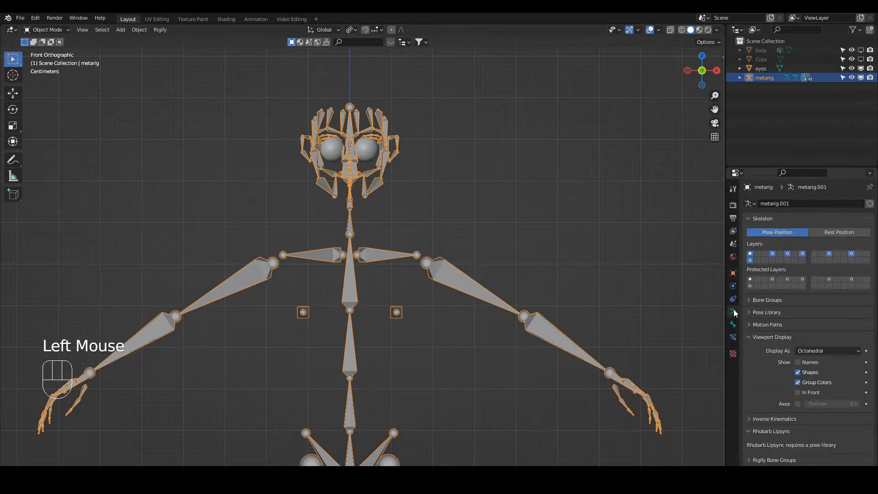
left_click(799, 392)
scroll(496, 178, "up", 2)
middle_click_drag(480, 168, 451, 270, "shift")
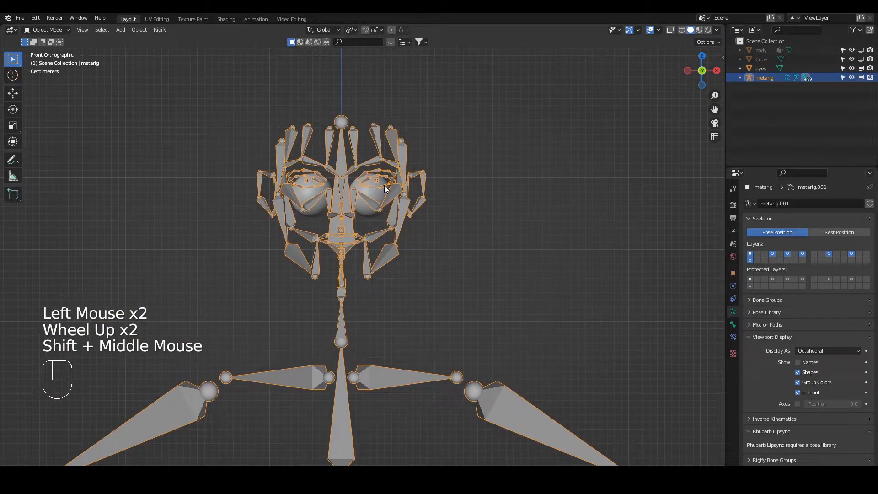
scroll(386, 178, "up", 1)
left_click(385, 149)
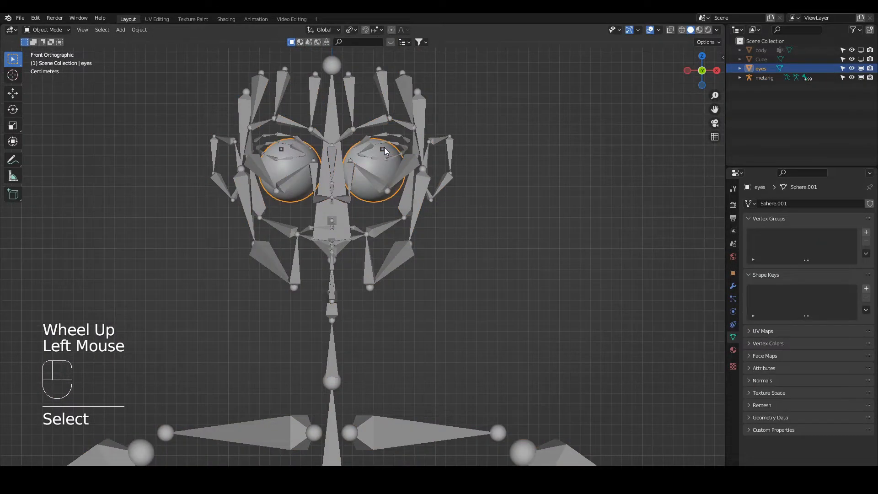
left_click(385, 149)
left_click(48, 29)
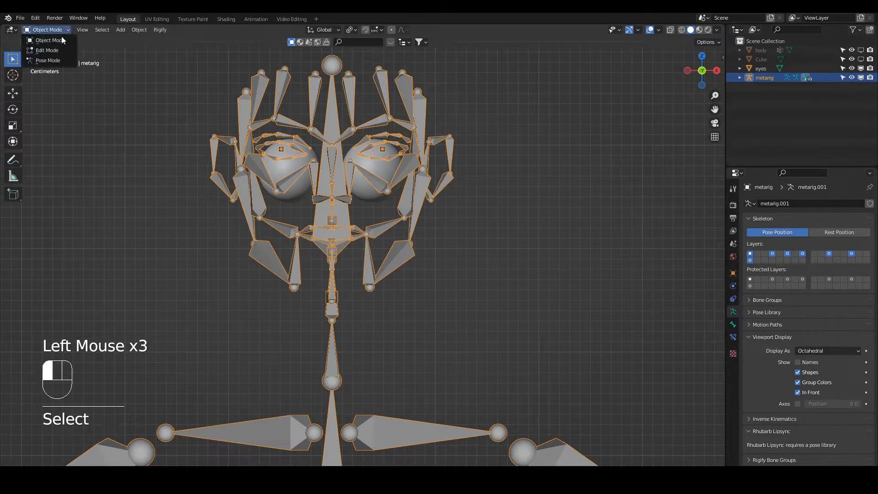
left_click(44, 49)
Delete the metarig's face bones, keeping the two eye bones, the spine and the body bones, and return to Object Mode.
left_click(284, 149)
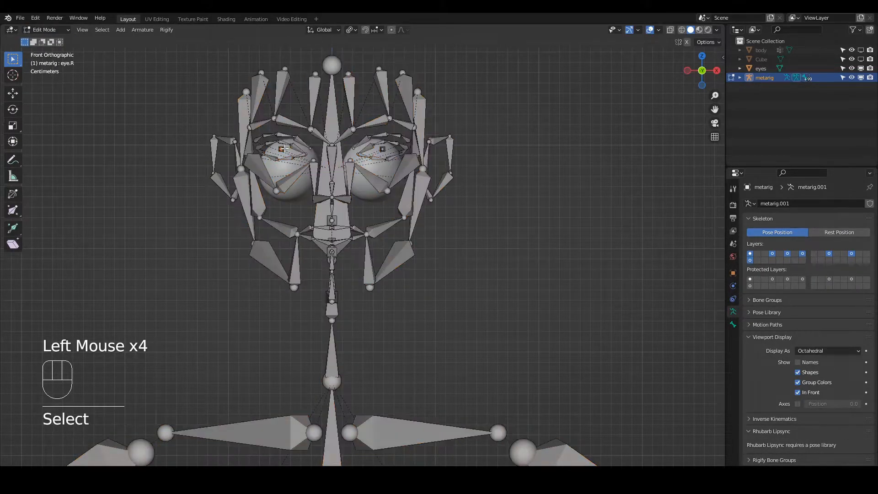
left_click_drag(279, 146, 291, 154)
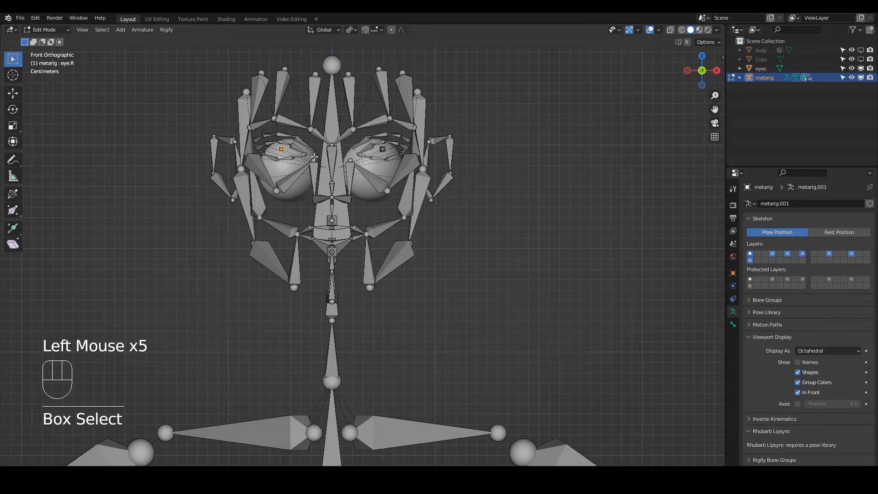
left_click(381, 146, "shift")
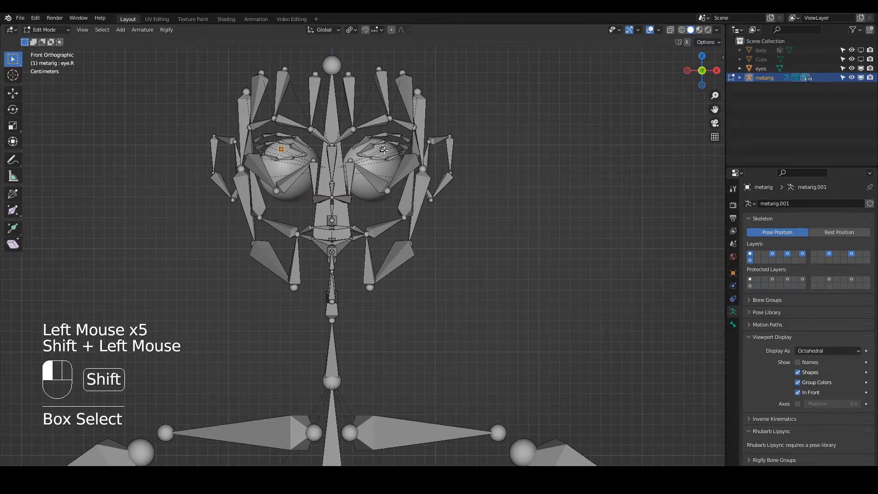
scroll(382, 166, "down", 7)
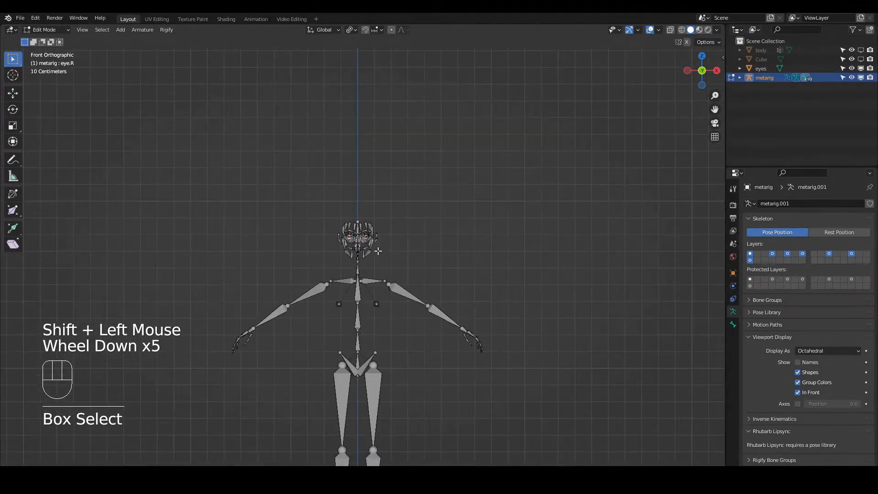
left_click_drag(337, 277, 424, 370, "shift")
key("ctrl+i")
key("x")
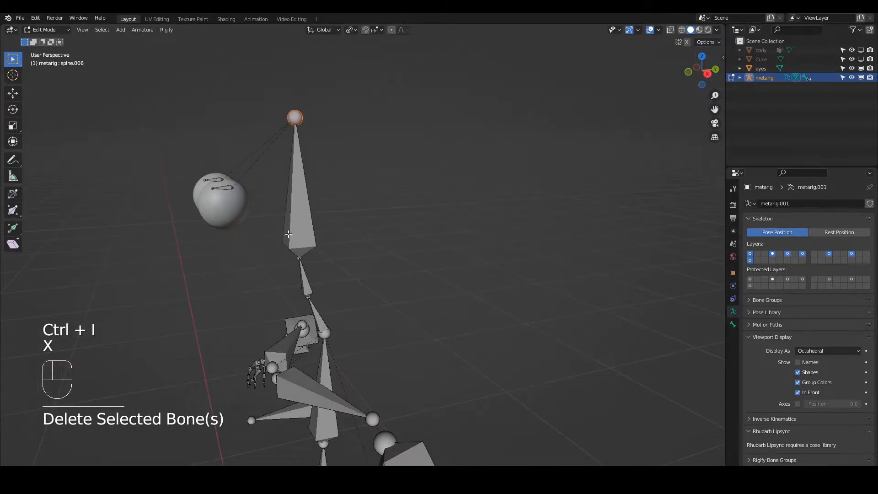
middle_click_drag(288, 234, 277, 203)
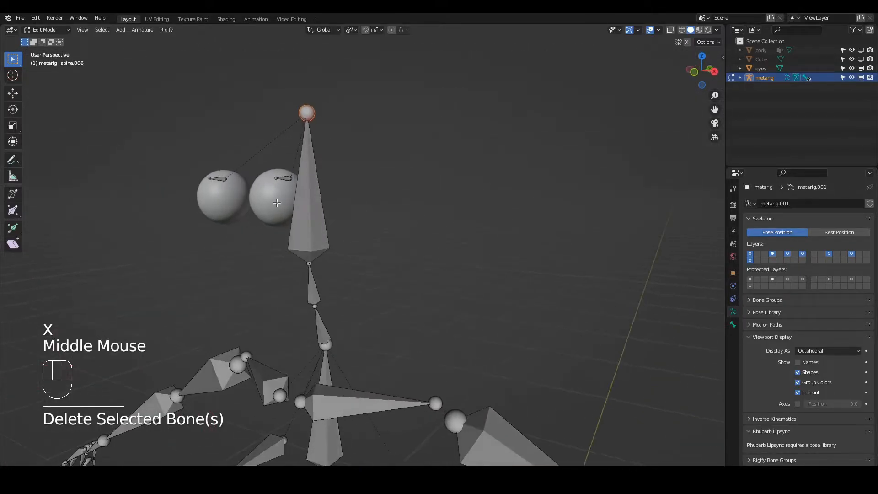
left_click(53, 28)
left_click(53, 36)
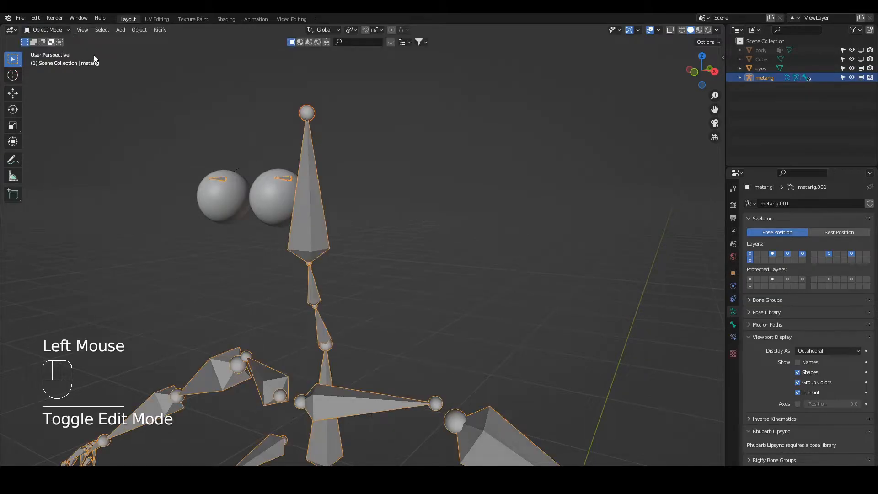
Set the eyes object's origin to its geometry using the median center, and snap the 3D cursor to that origin.
middle_click_drag(278, 202, 241, 208)
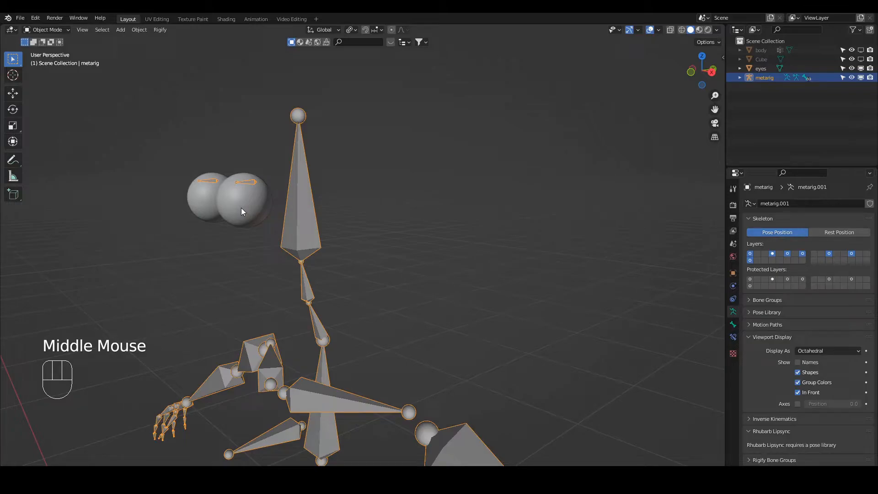
left_click(243, 211)
key("Tab")
left_click(384, 192)
middle_click_drag(275, 193, 246, 198)
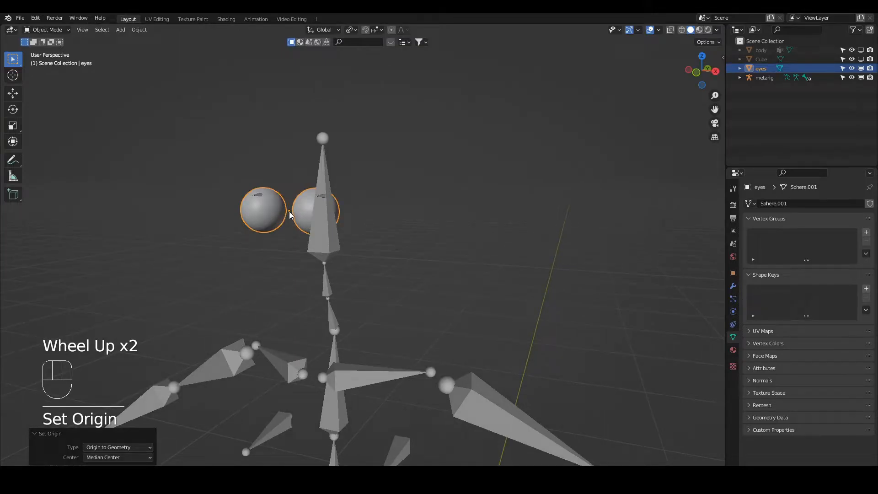
key("shift+s")
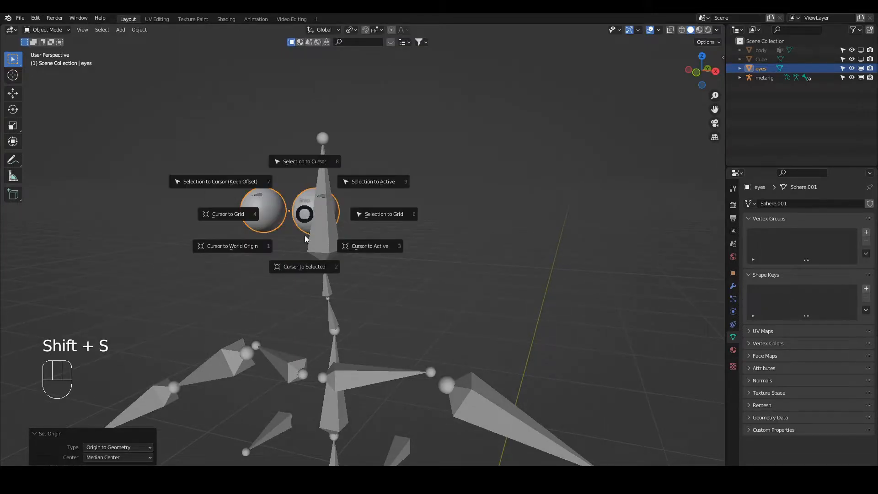
left_click(311, 264)
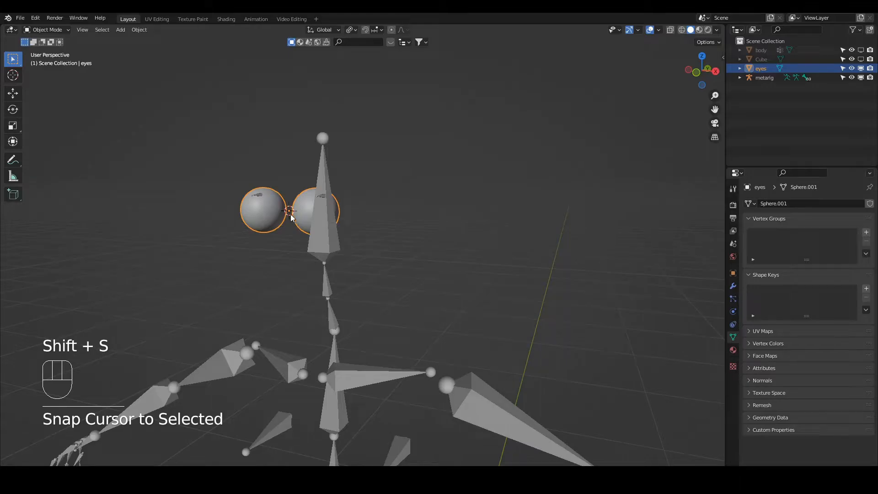
Select all linked vertices of the character's left eyeball in Edit Mode and snap the 3D cursor to their center.
left_click(302, 219)
key("Tab")
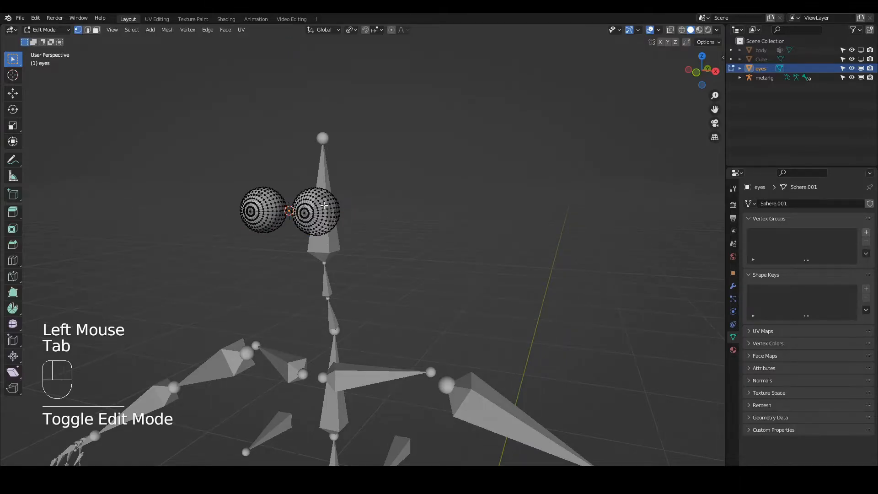
left_click(324, 205)
key("l")
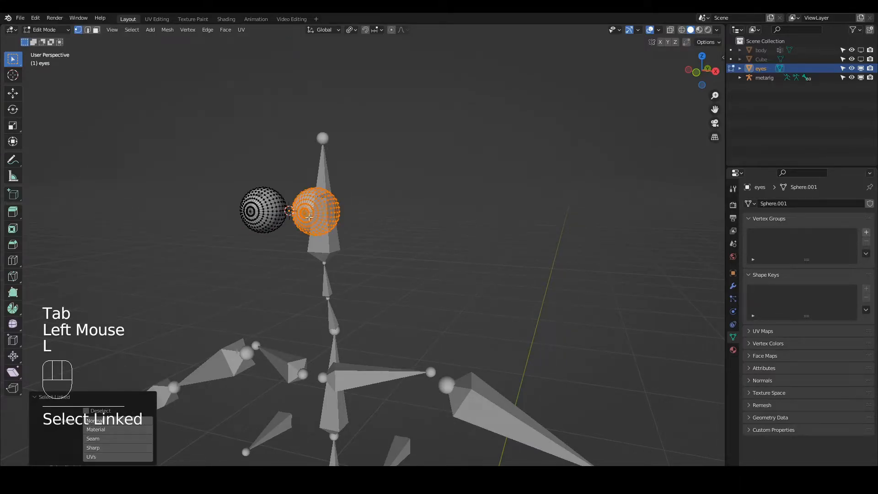
key("shift+s")
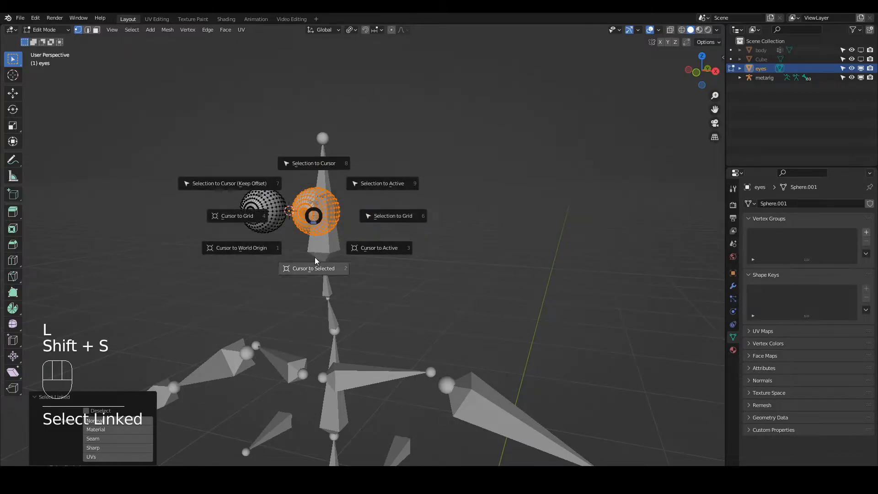
middle_click_drag(315, 261, 376, 258)
key("KP_3")
key("KP_Decimal")
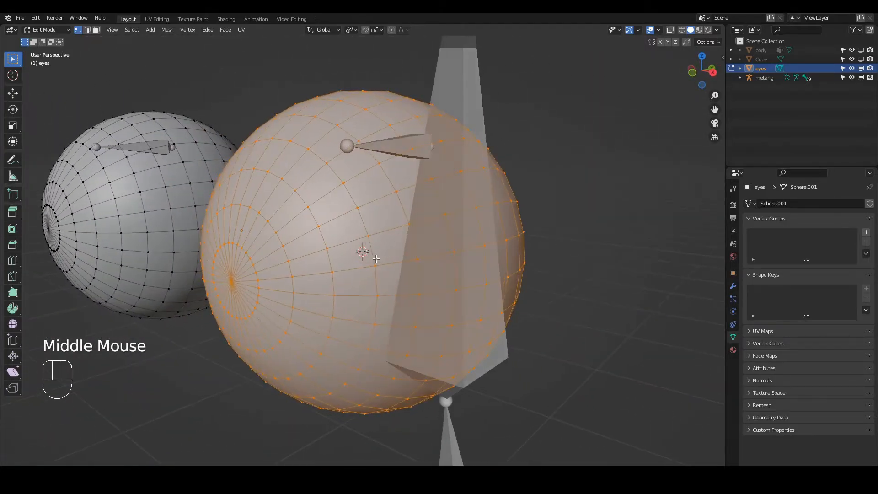
scroll(376, 259, "down", 2)
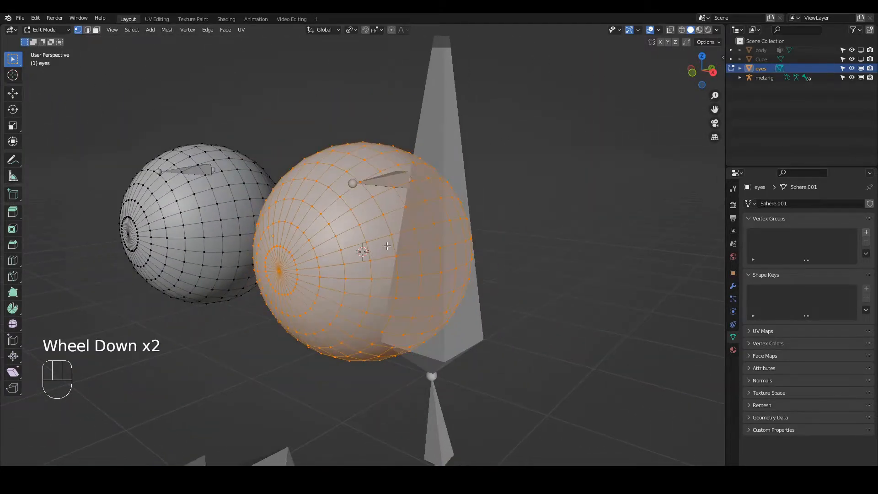
Enable X-axis mirroring for the metarig's bones and snap the root joint of the eye.L bone to the 3D cursor.
key("Tab")
left_click(383, 187)
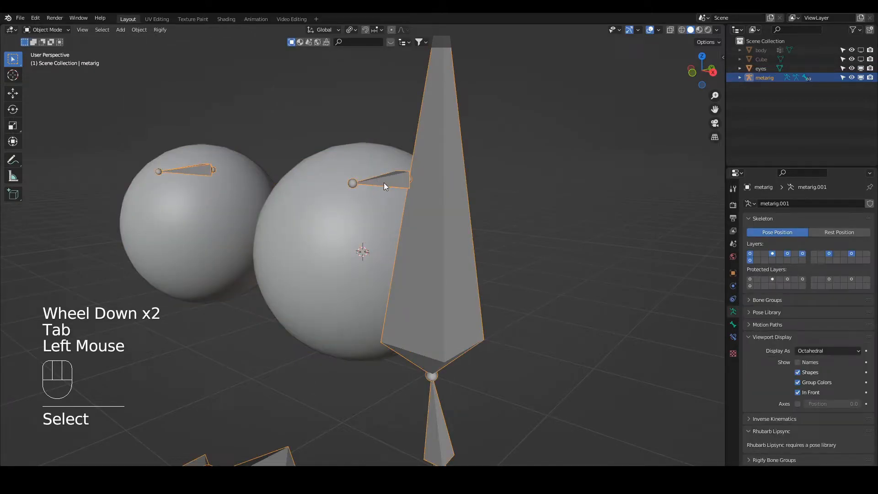
key("Tab")
middle_click_drag(384, 182, 329, 187)
left_click(688, 41)
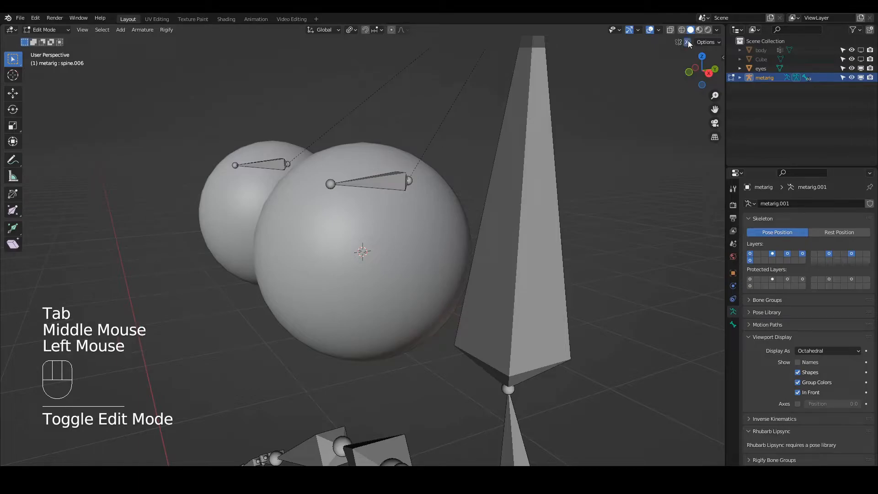
left_click(412, 181)
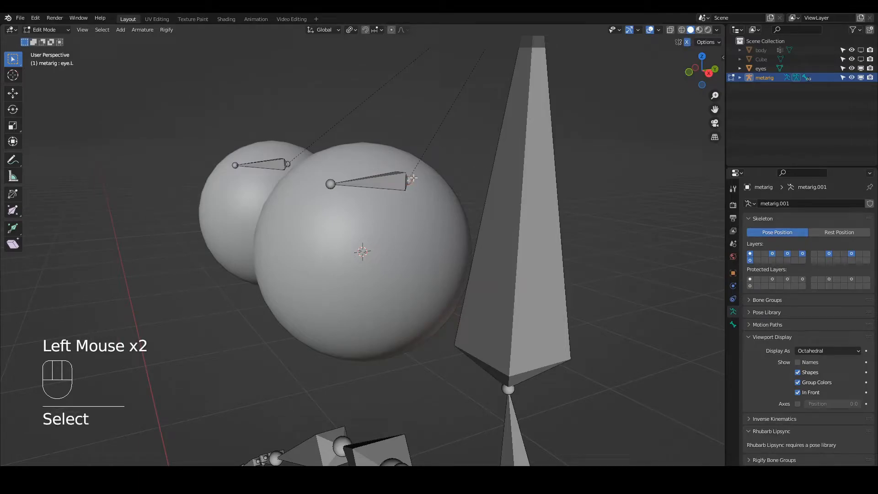
key("shift+s")
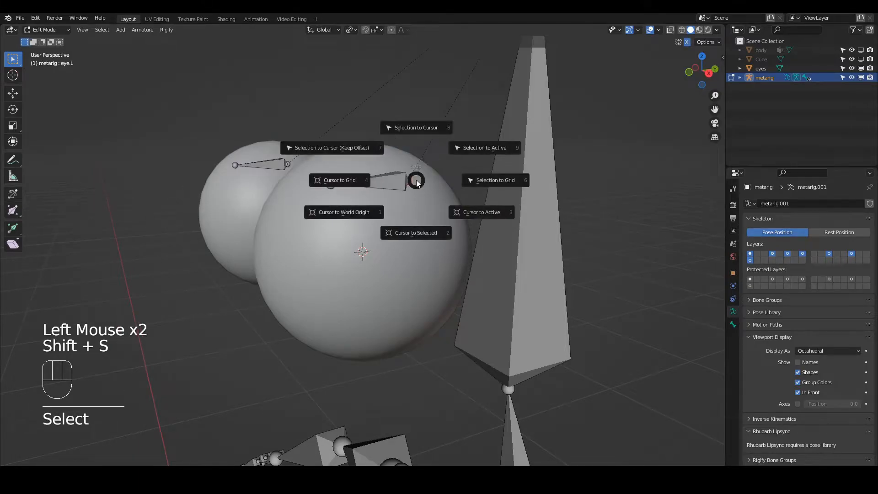
left_click(427, 128)
middle_click_drag(370, 261, 365, 252)
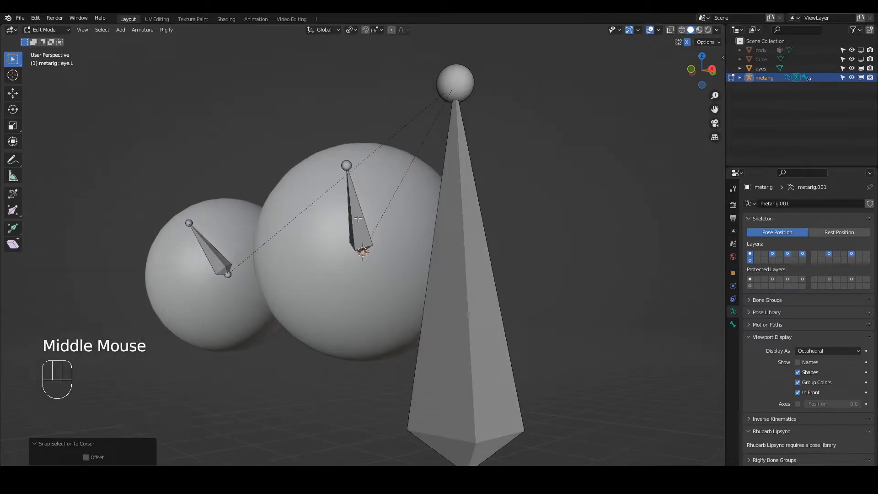
Snap the 3D cursor to the front pole vertex of the left eyeball in the eyes mesh.
key("Tab")
left_click(408, 231)
key("Tab")
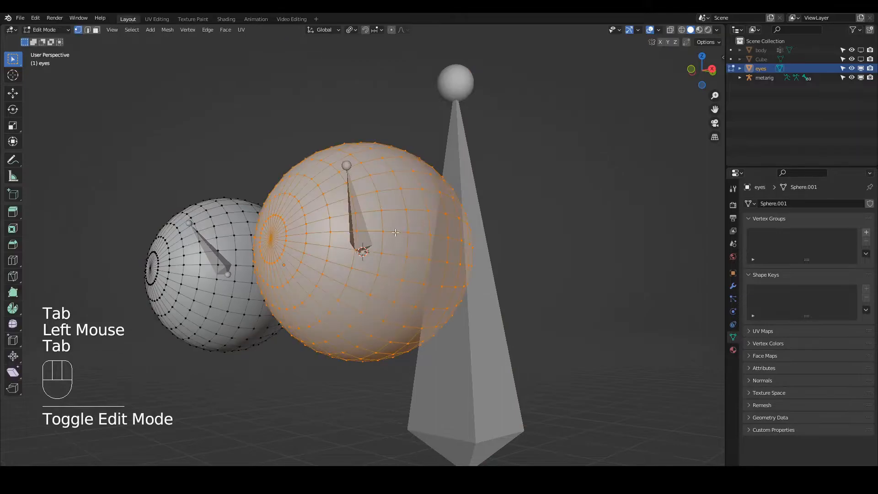
key("1")
left_click(271, 239)
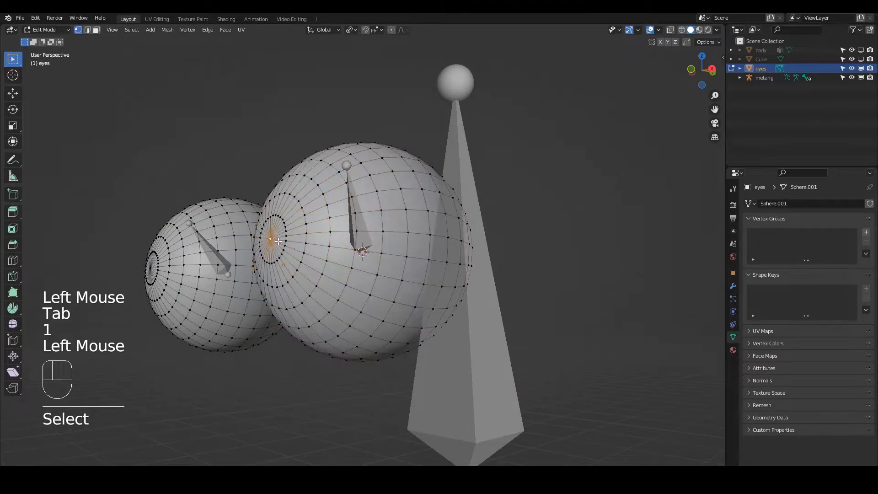
key("shift+s")
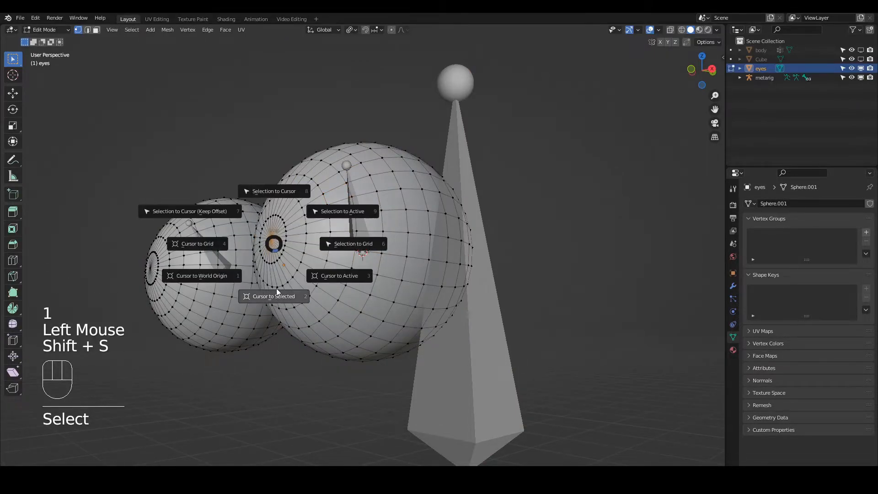
left_click(277, 293)
Snap the tip of the eye.L bone to the 3D cursor at the front of the eyeball and leave Edit Mode.
key("Tab")
left_click(355, 212)
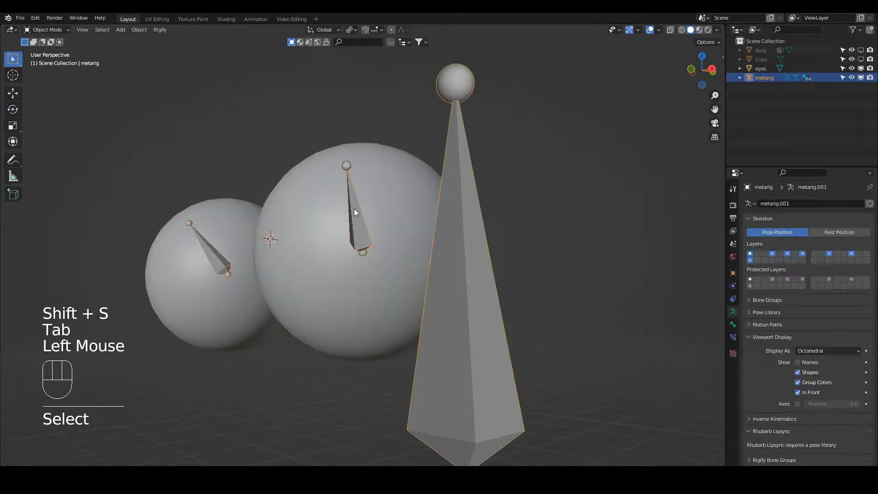
key("Tab")
left_click(348, 165)
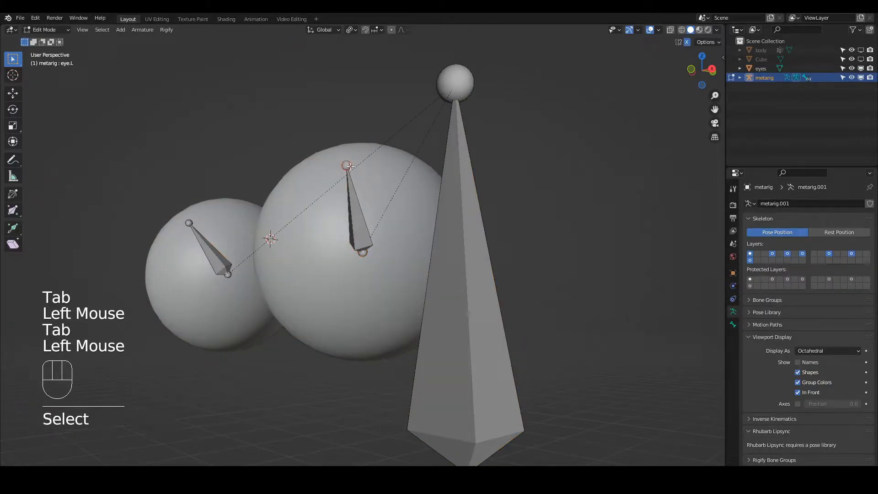
key("shift+s")
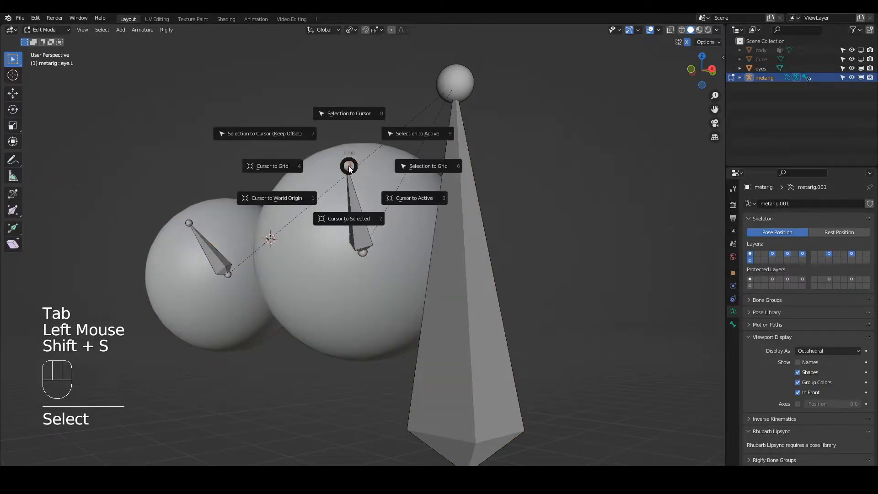
left_click(355, 113)
key("Tab")
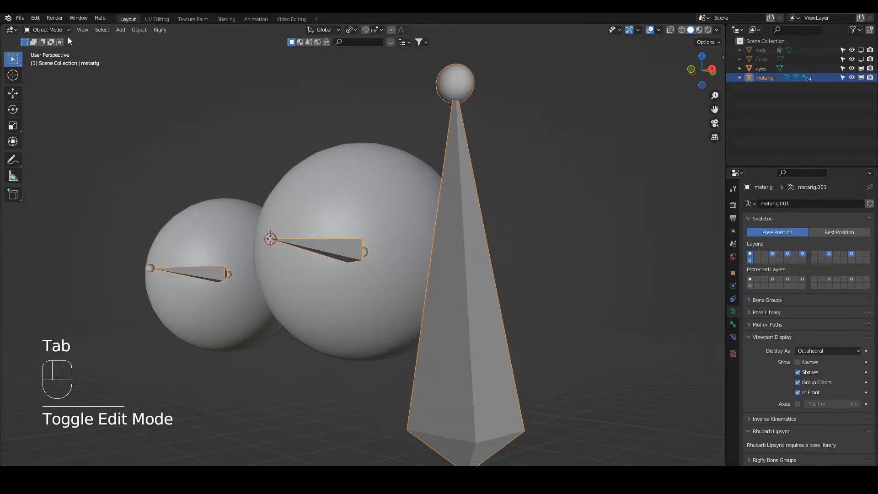
Parent the eyes object to the metarig, creating vertex groups for its bones.
left_click(48, 30)
left_click(350, 223)
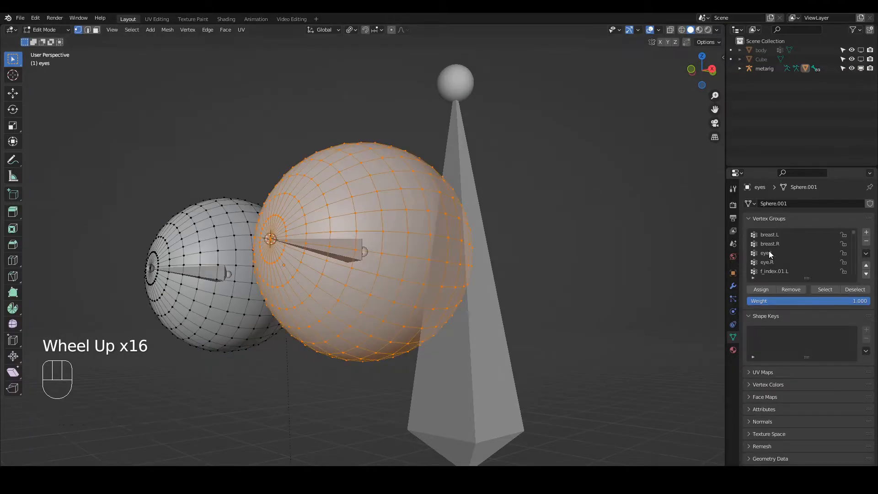
Assign the left eyeball's vertices to the eye.L vertex group with weight 1.000, and invert the selection to the other eyeball.
left_click(770, 252)
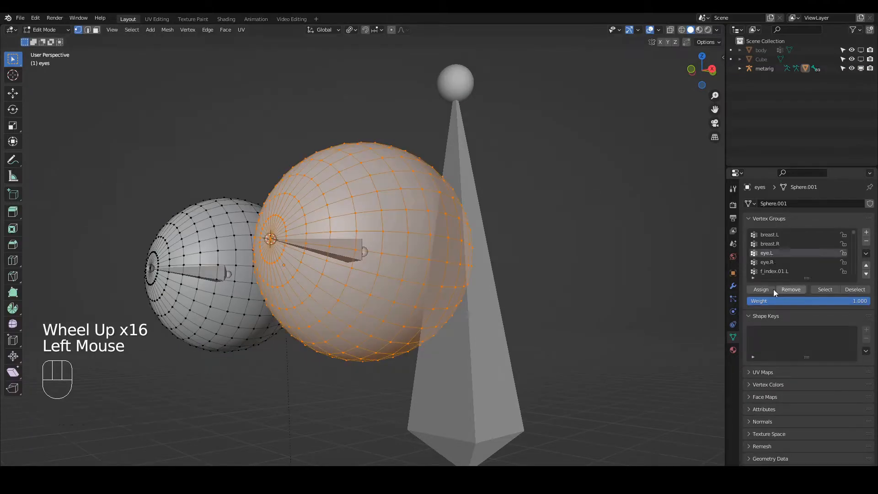
left_click(772, 290)
key("ctrl+i")
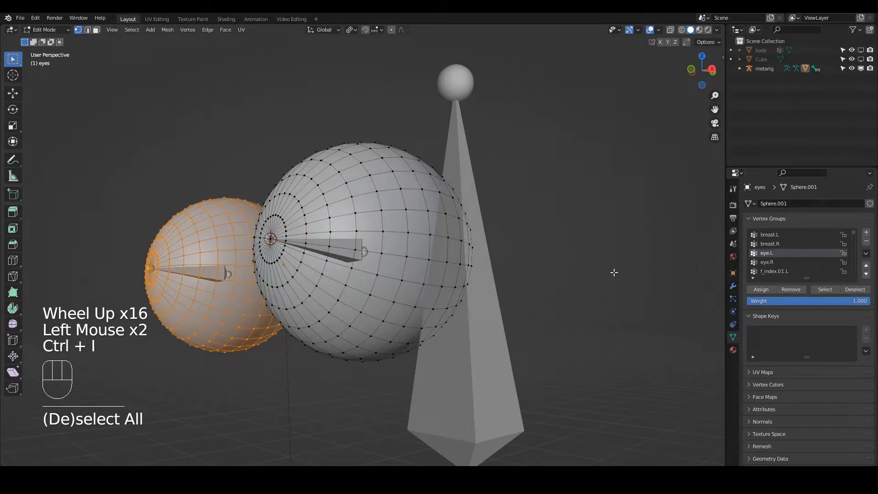
Assign the other eyeball's vertices to the eye.R vertex group and leave Edit Mode.
left_click(768, 262)
left_click(761, 290)
key("Tab")
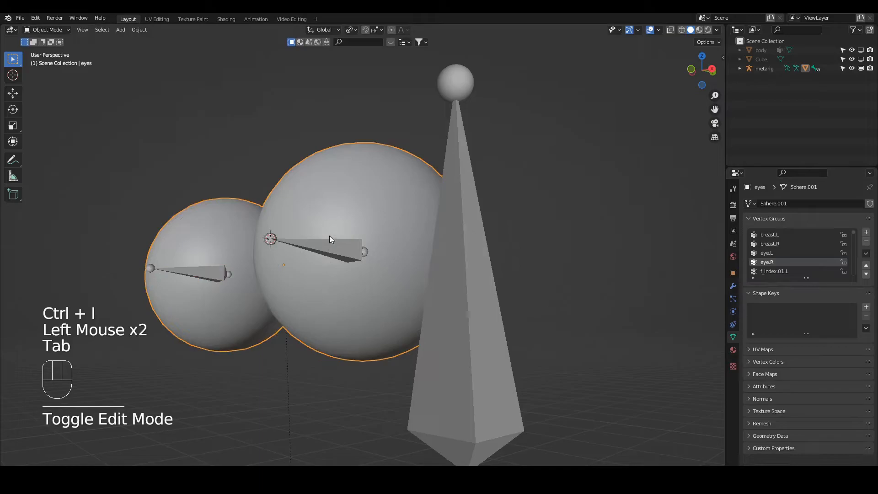
Put the metarig in Pose Mode and reset the 3D cursor to the world origin.
left_click(335, 249)
left_click(62, 30)
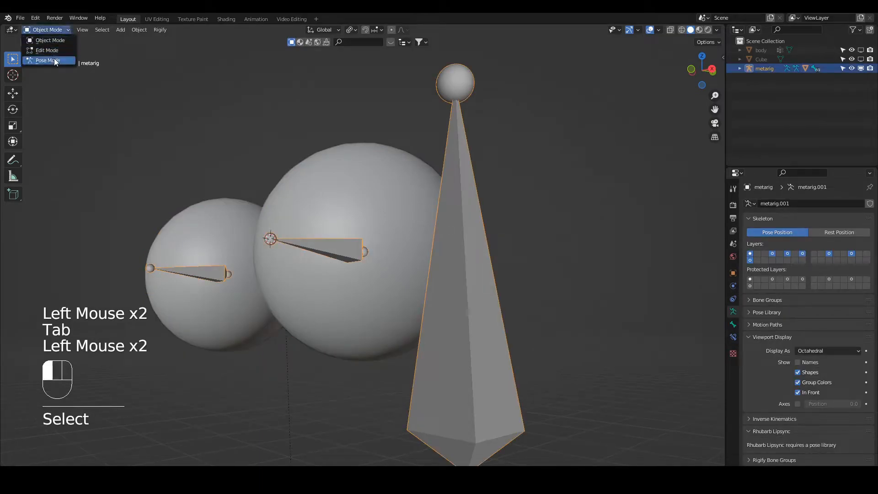
left_click(53, 59)
key("shift+s")
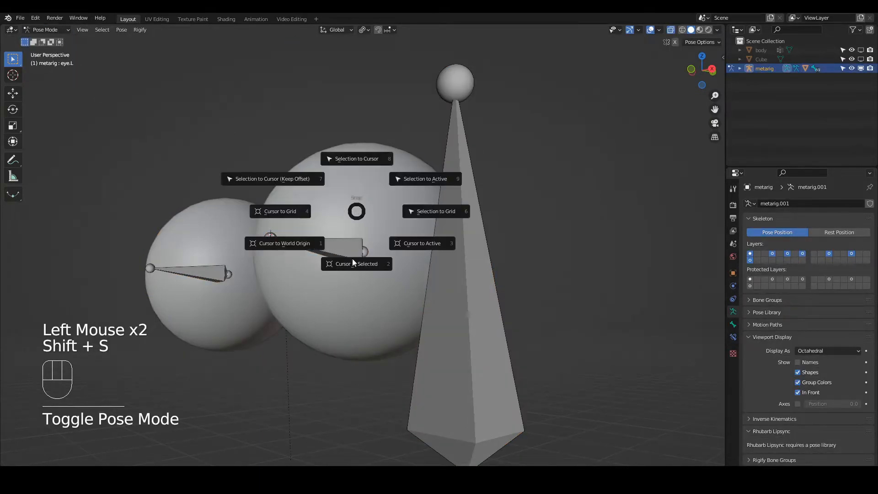
left_click(295, 240)
Select the eye.L bone and test its rotation about the Z axis, cancelling the rotation.
key("shift+s")
middle_click_drag(374, 230, 366, 241)
left_click(349, 250)
key("r")
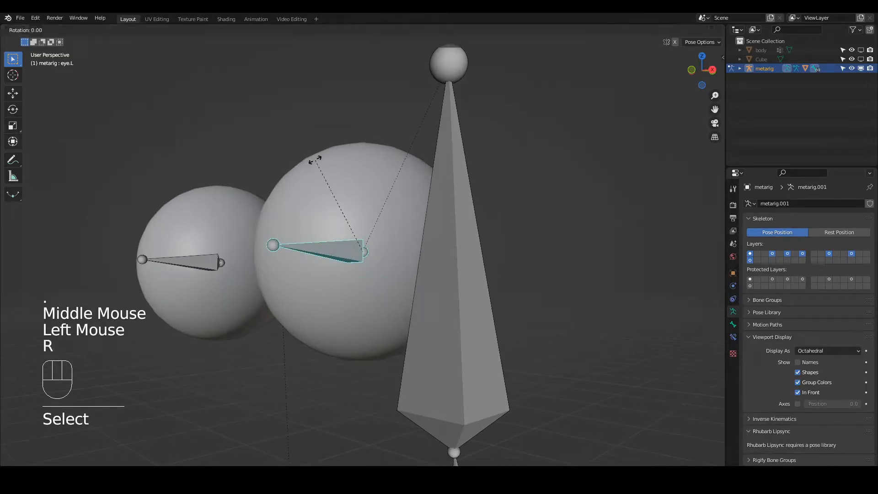
key("z")
right_click(243, 166)
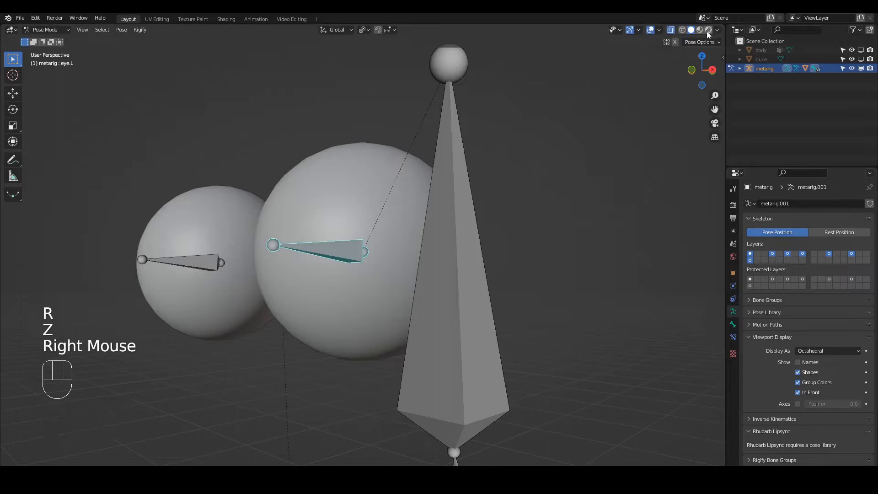
Show the eyes in Material Preview shading, test rotating eye.L about global Z and X without keeping it, and return to Object Mode.
left_click(700, 30)
scroll(398, 202, "down", 4)
key("r")
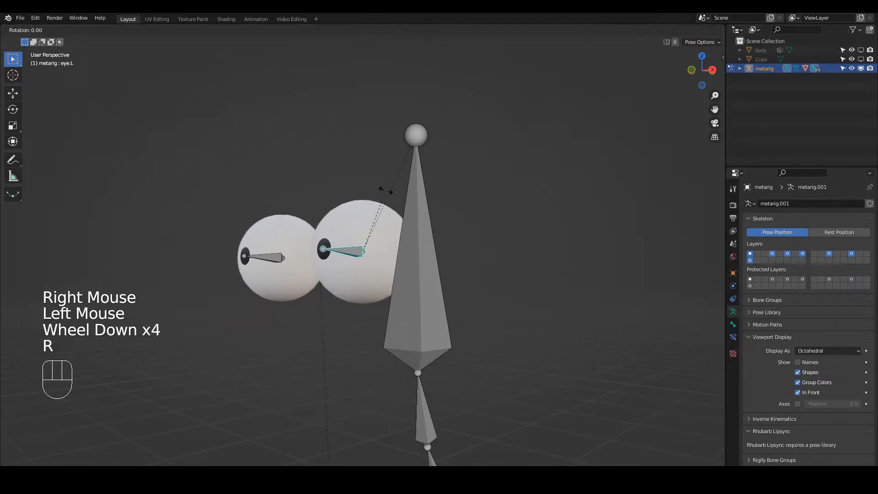
key("z")
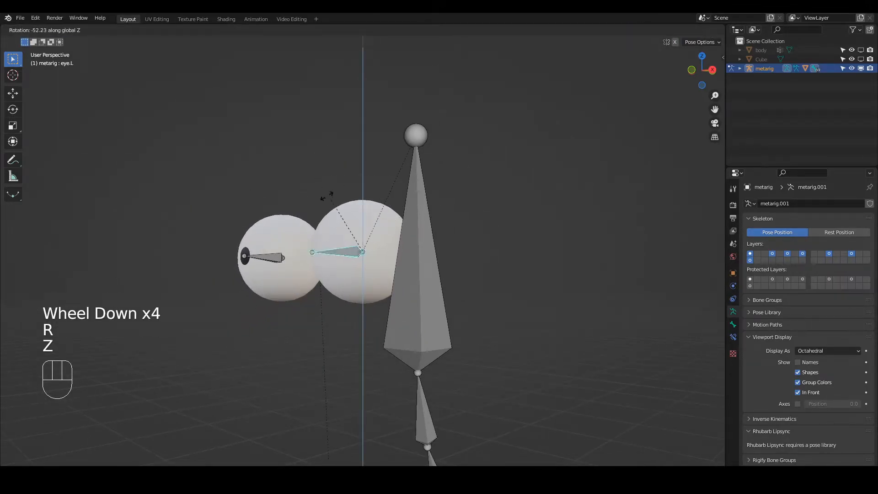
right_click(368, 192)
key("r")
key("x")
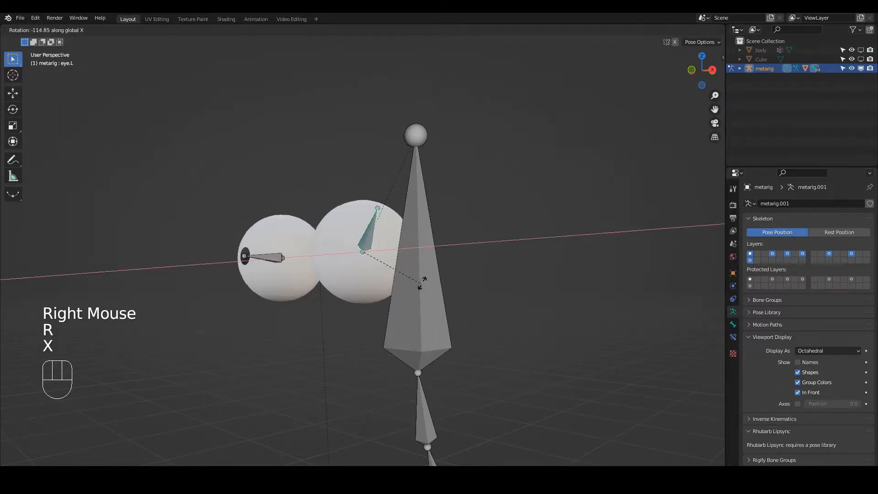
right_click(304, 181)
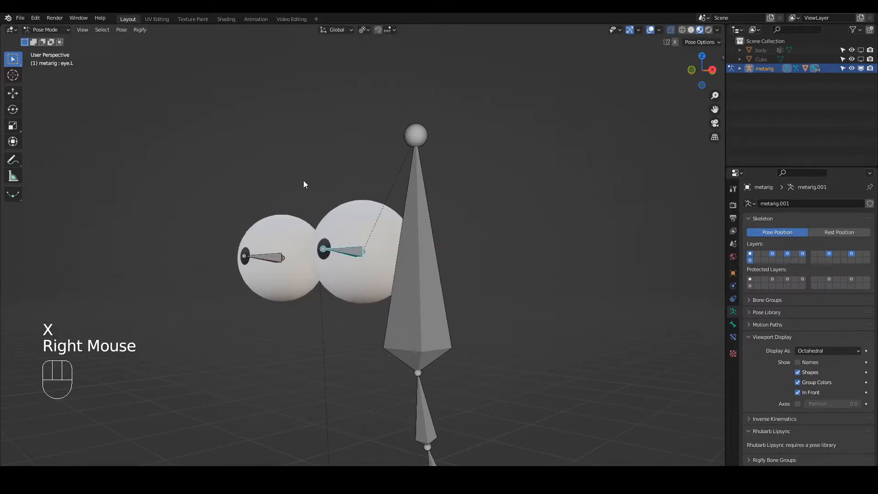
left_click(46, 30)
left_click(46, 38)
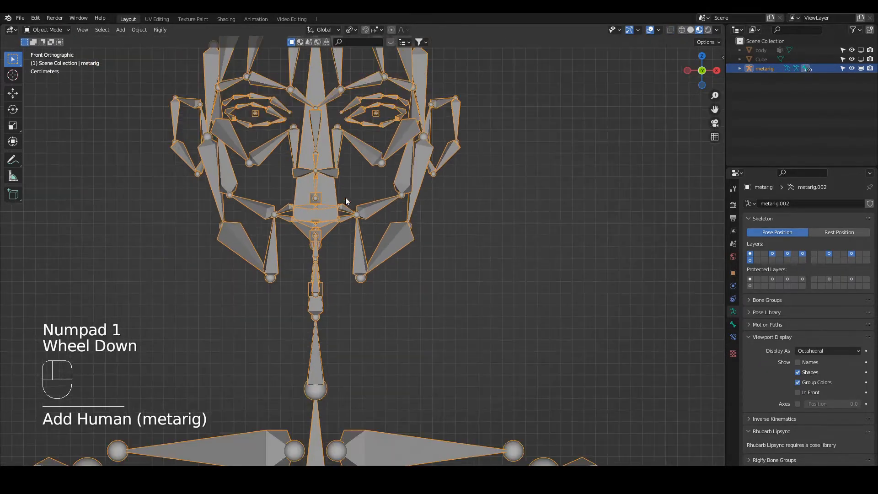
Upgrade the full metarig's legacy face rig to the new modular face.
middle_click_drag(346, 201, 662, 329, "shift")
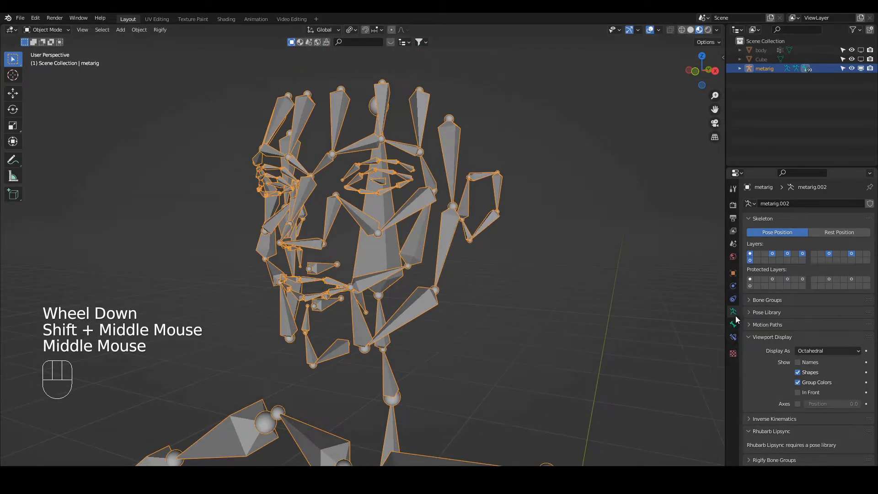
scroll(776, 355, "down", 4)
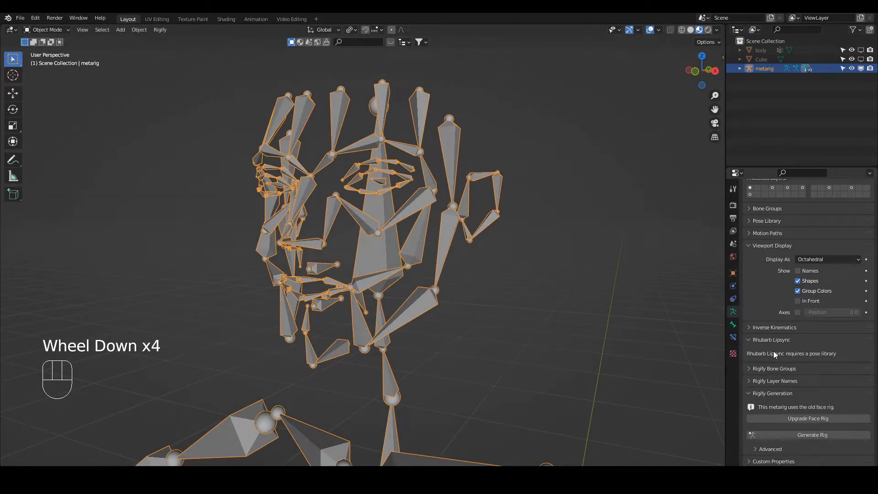
left_click(797, 419)
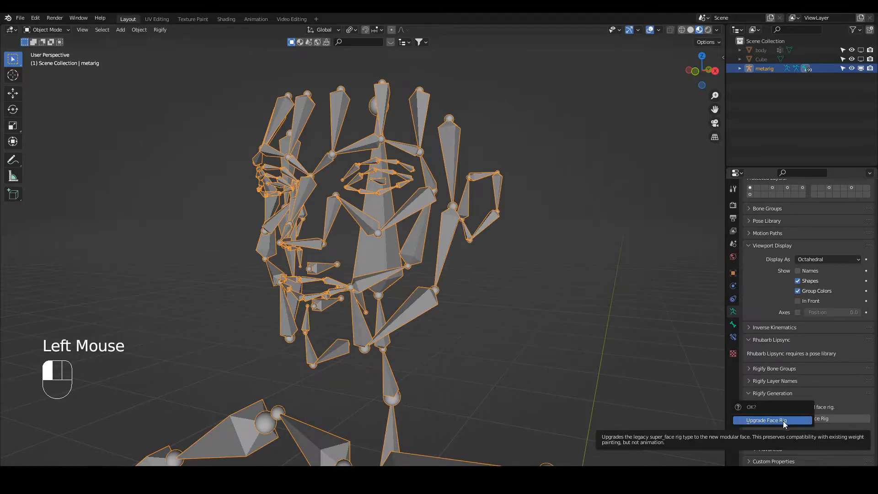
left_click(783, 420)
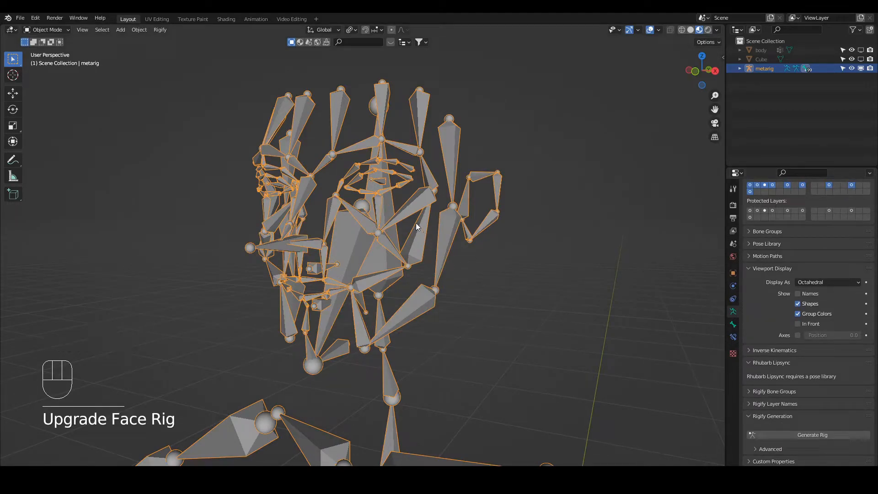
In Edit Mode, move the cheek.T.L joint below the left eye down by about 0.011 m.
scroll(415, 223, "up", 2)
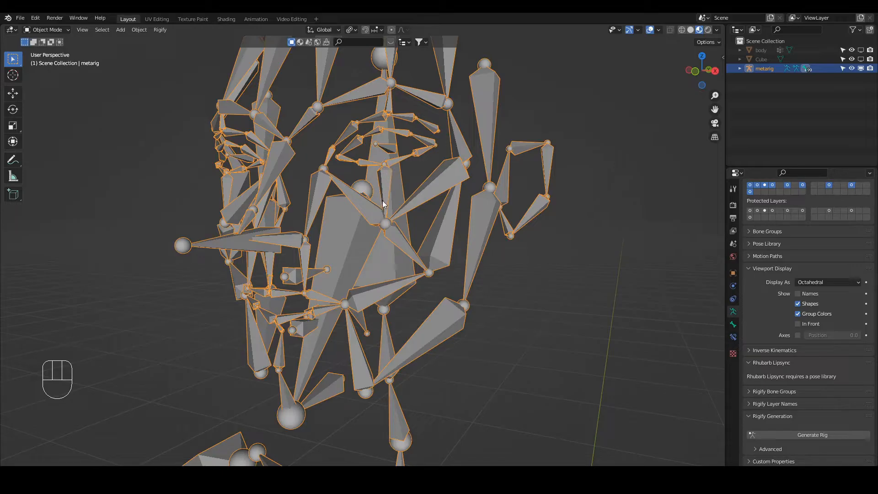
left_click(58, 31)
left_click(54, 49)
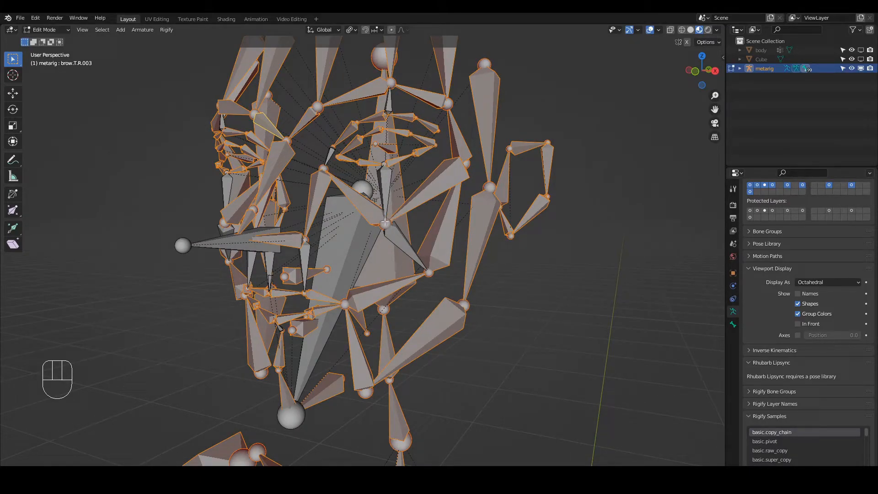
left_click(384, 224)
key("g")
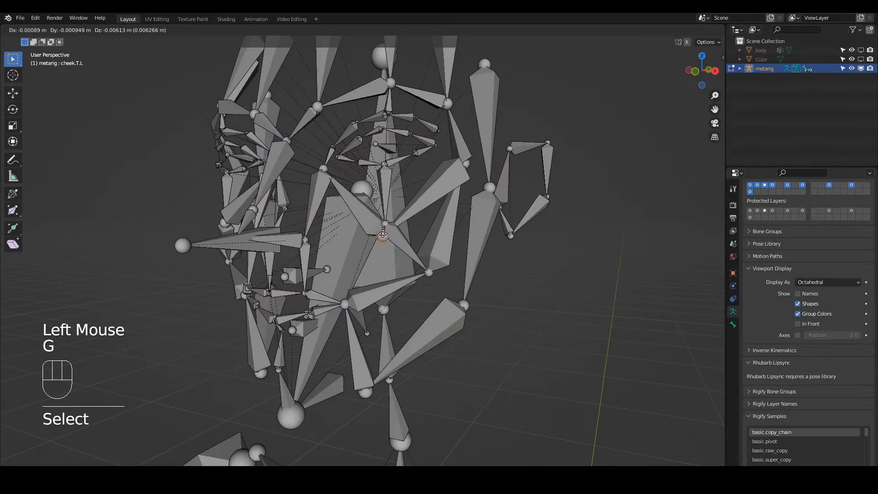
left_click(382, 243)
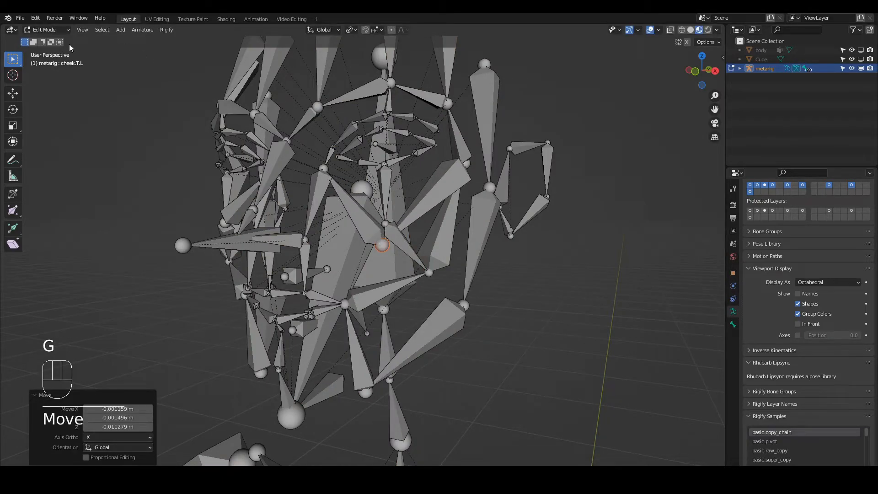
Try to generate the Rigify rig from the metarig in Object Mode, and undo the attempt.
left_click(59, 29)
left_click(45, 40)
left_click(158, 30)
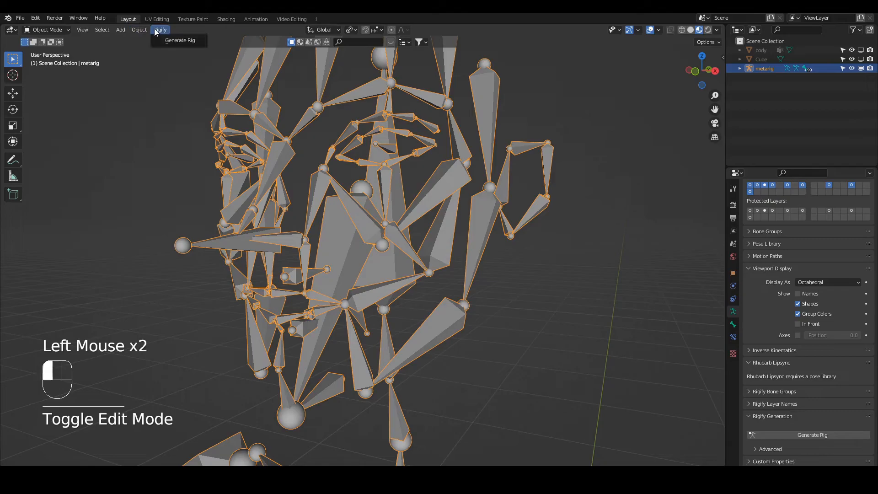
left_click(178, 41)
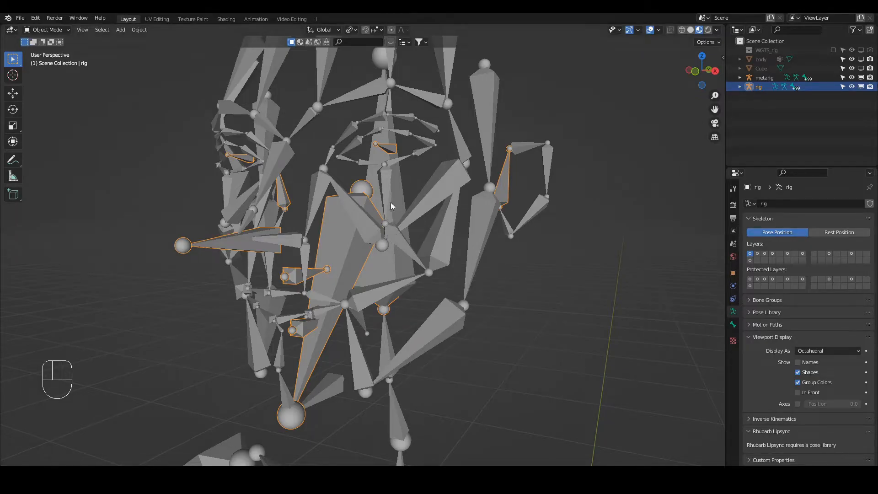
key("ctrl+z")
key("ctrl+z")
key("ctrl+z")
key("ctrl+z")
key("ctrl+z")
key("ctrl+z")
key("ctrl+z")
key("ctrl+z")
key("ctrl+z")
key("ctrl+z")
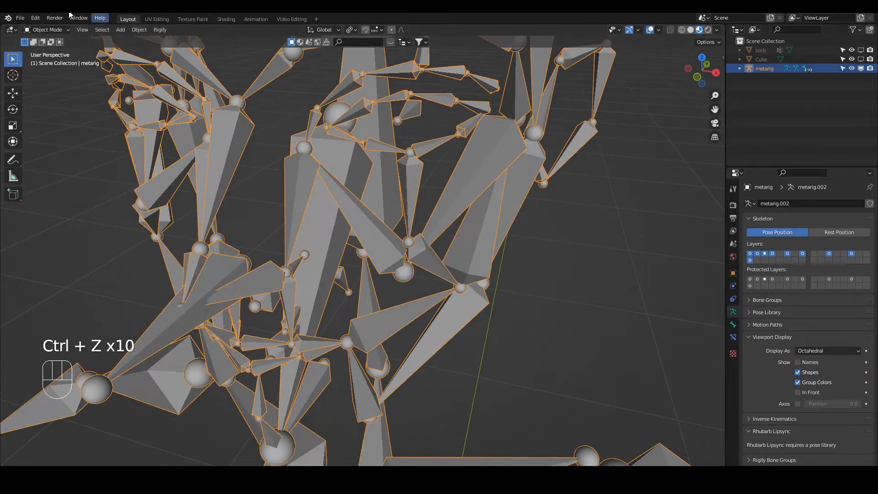
Snap the 3D cursor to the displaced cheek.T.L joint in the metarig's Edit Mode.
left_click(46, 29)
left_click(43, 48)
left_click(413, 282)
middle_click_drag(413, 282, 412, 271)
key("shift+s")
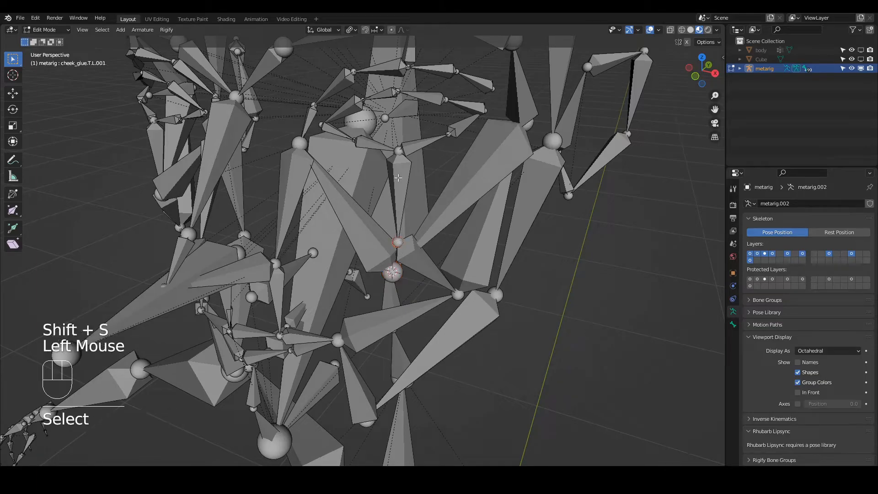
Show the lid_glue.B.L.002 bone's properties, try snapping only the head of cheek_glue.T.L.001 to the 3D cursor, and undo the snap.
left_click(396, 166)
left_click(733, 324)
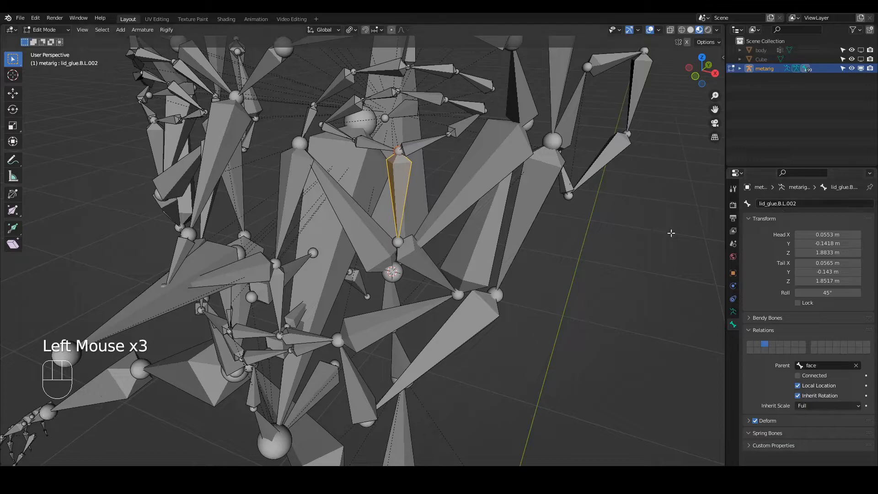
left_click(396, 241)
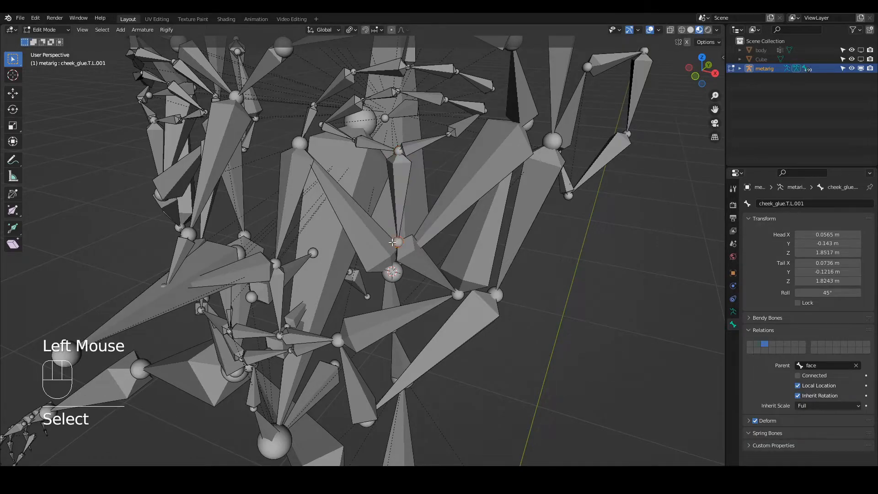
key("shift+s")
left_click(388, 191)
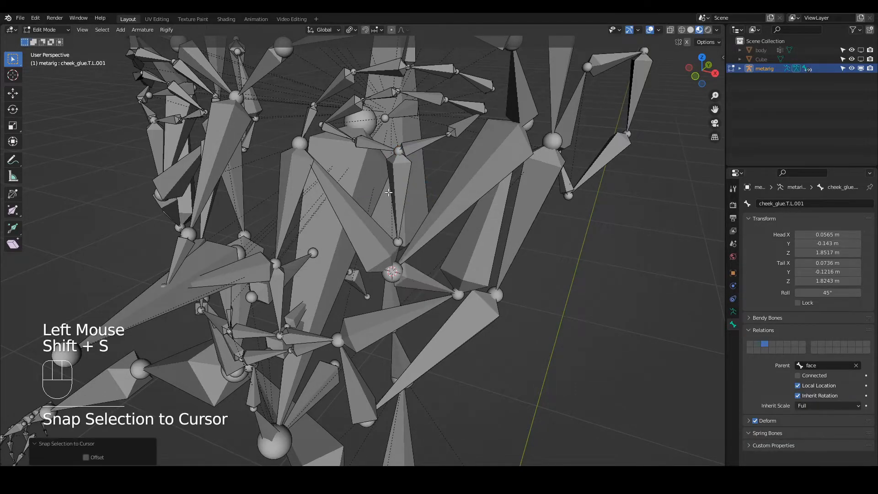
key("ctrl+z")
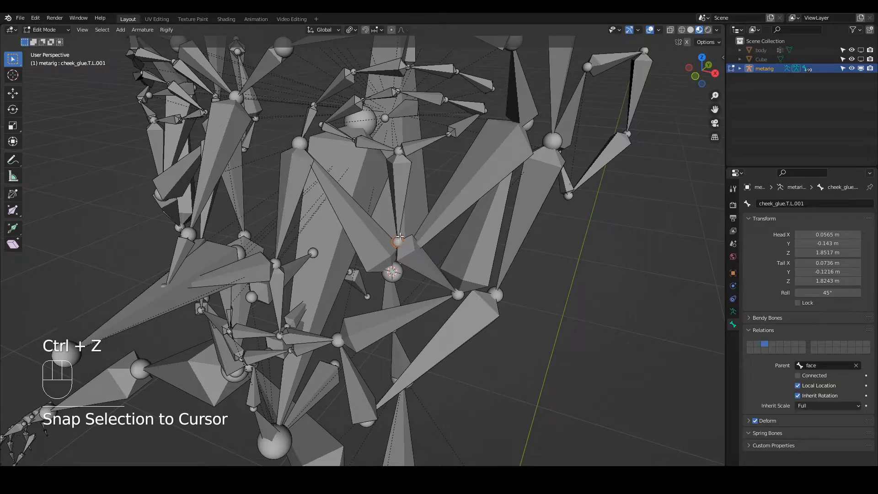
Snap the joint shared by lid_glue.B.L.002 and cheek_glue.T.L.001 to the 3D cursor at the cheek.T.L joint.
left_click(407, 252)
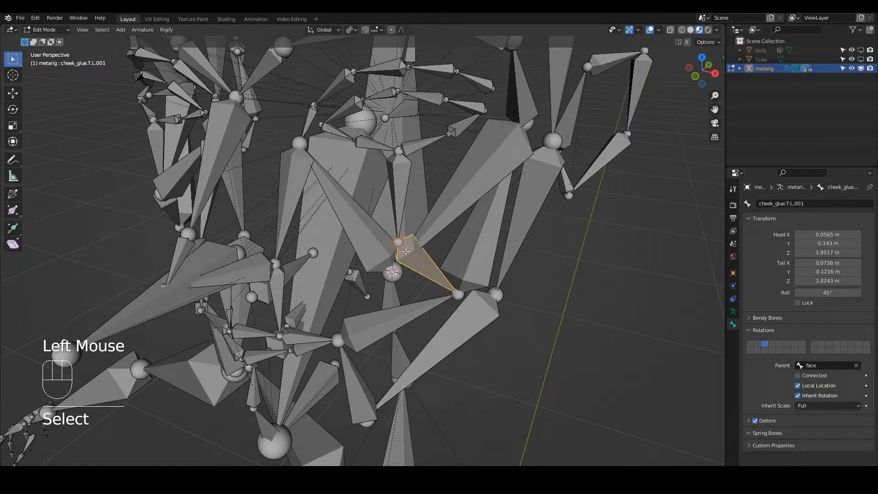
middle_click_drag(410, 232, 410, 235)
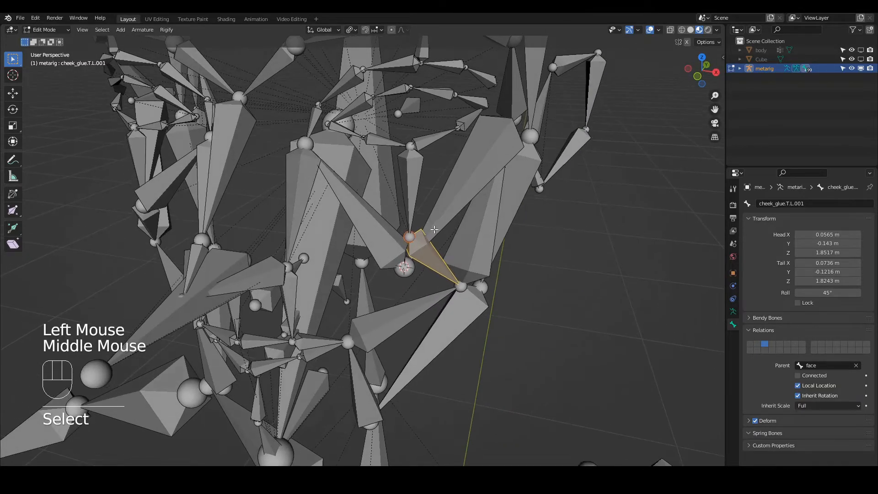
left_click(408, 235)
left_click(411, 236)
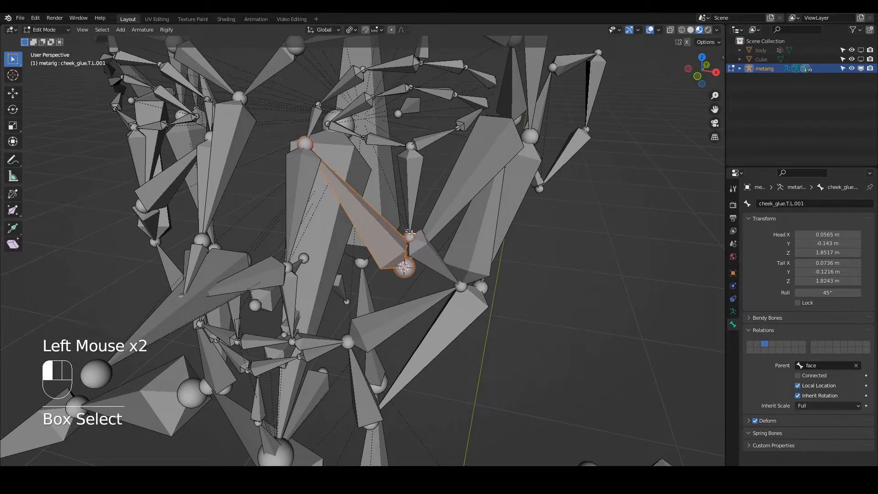
key("shift+s")
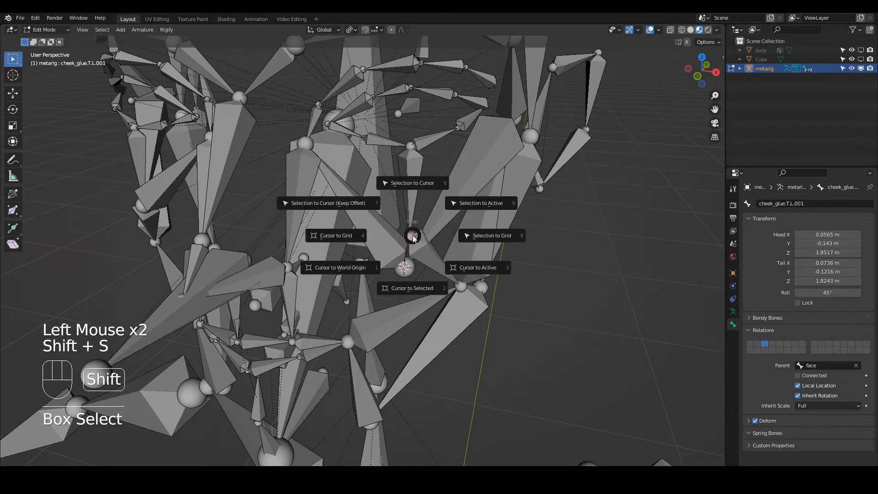
left_click(410, 183)
Generate the Rigify rig from the realigned metarig, and undo back to the metarig's Edit Mode.
middle_click(451, 234)
middle_click_drag(452, 234, 414, 232)
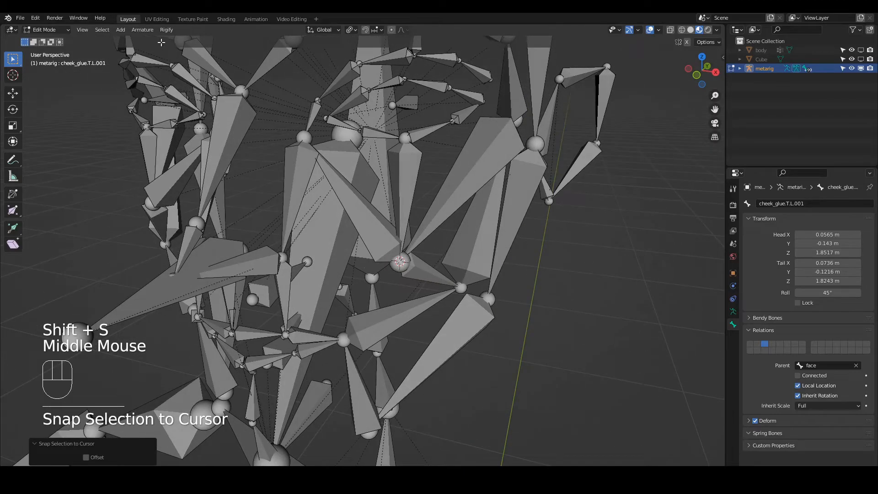
left_click(168, 30)
left_click(171, 41)
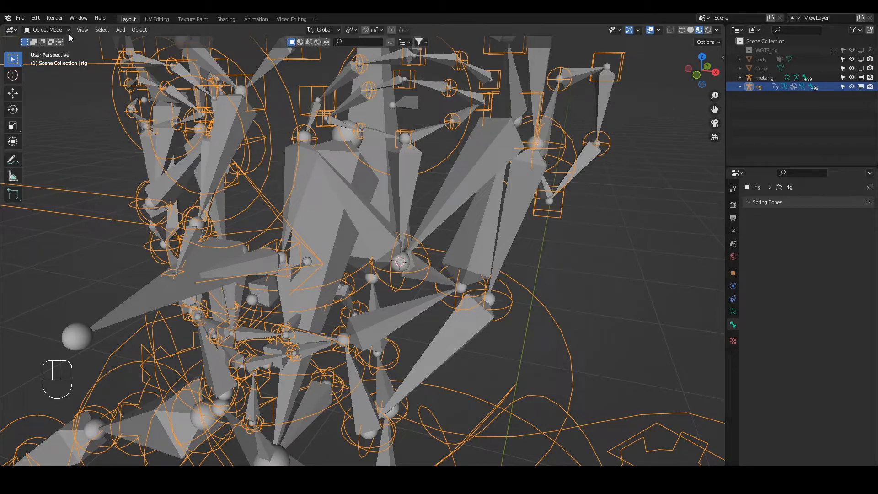
left_click(407, 187)
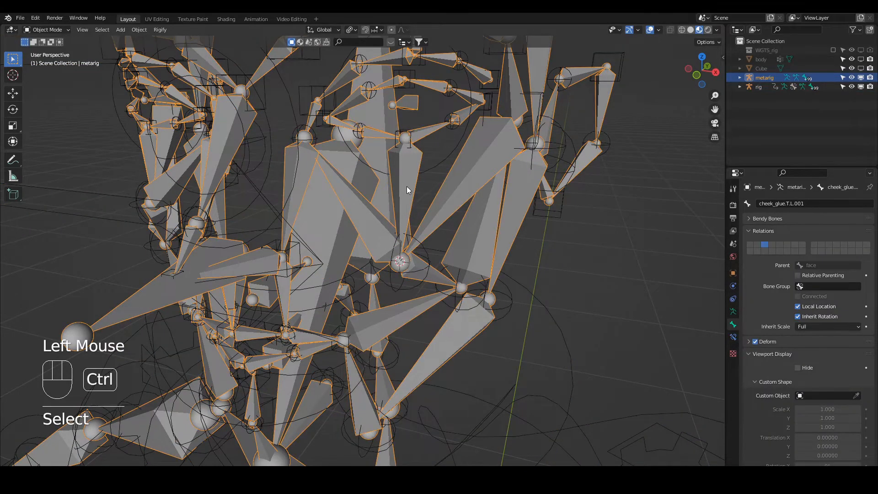
key("ctrl+z")
key("ctrl+z")
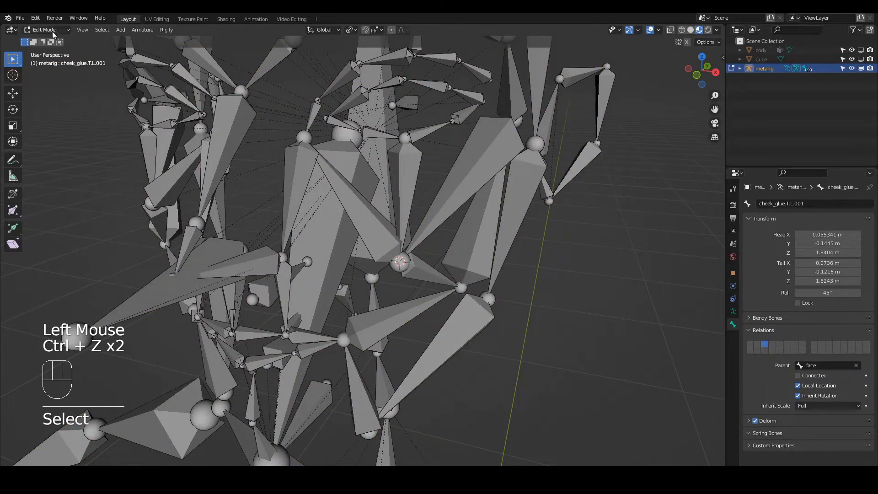
Nudge the head joint of lid_glue.B.L.002 slightly out of place with the Move tool, finishing with about 0.0005 m along Y.
left_click(401, 211)
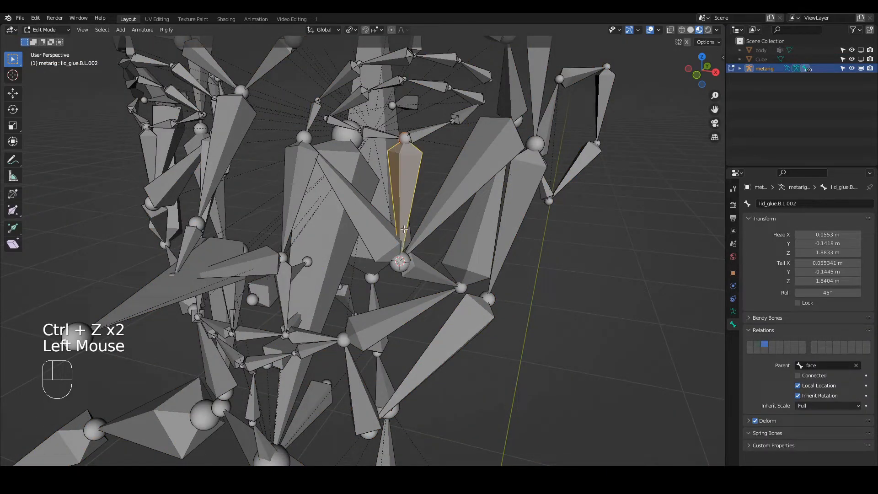
left_click(408, 139)
key("g")
key("z")
right_click(408, 143)
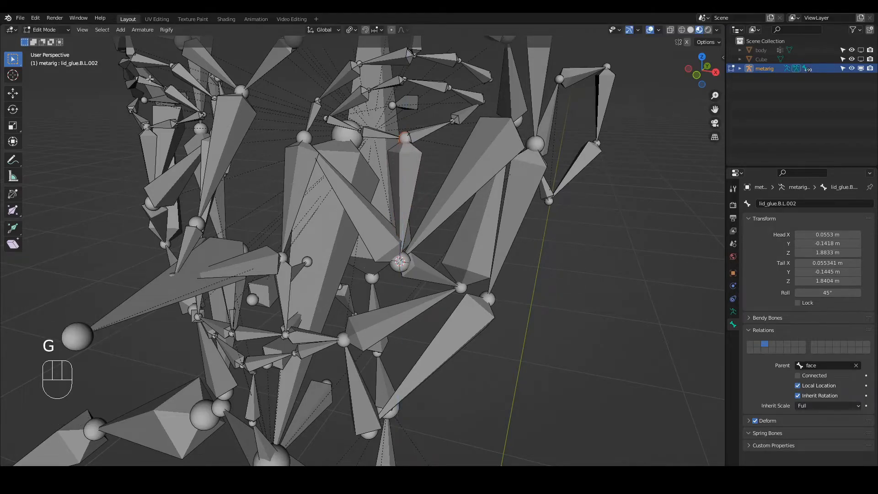
left_click(14, 95)
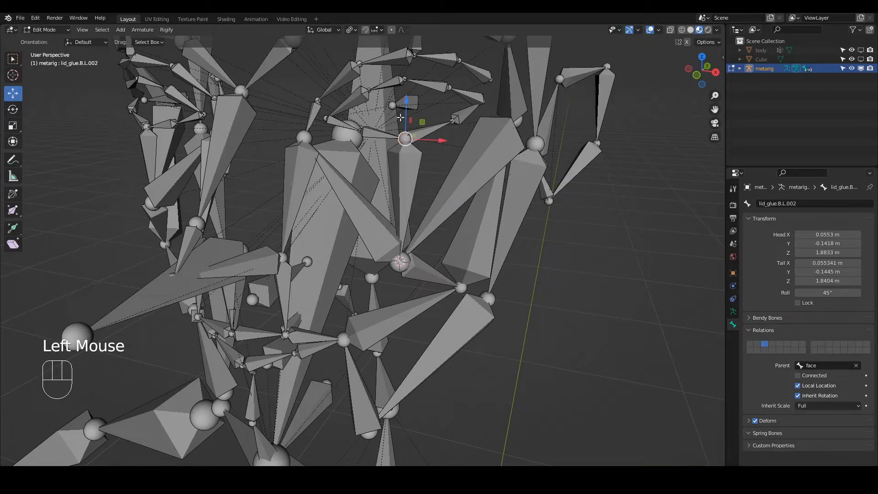
left_click_drag(407, 119, 416, 123)
middle_click_drag(416, 123, 393, 147)
left_click_drag(393, 147, 399, 149)
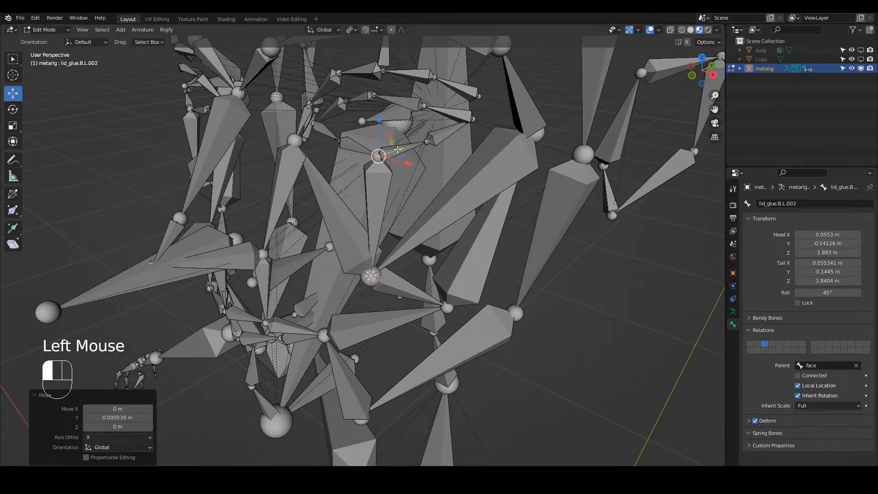
left_click(14, 60)
Snap the 3D cursor to the head joint of lid.T.L at the outer corner of the eye.
left_click(474, 119)
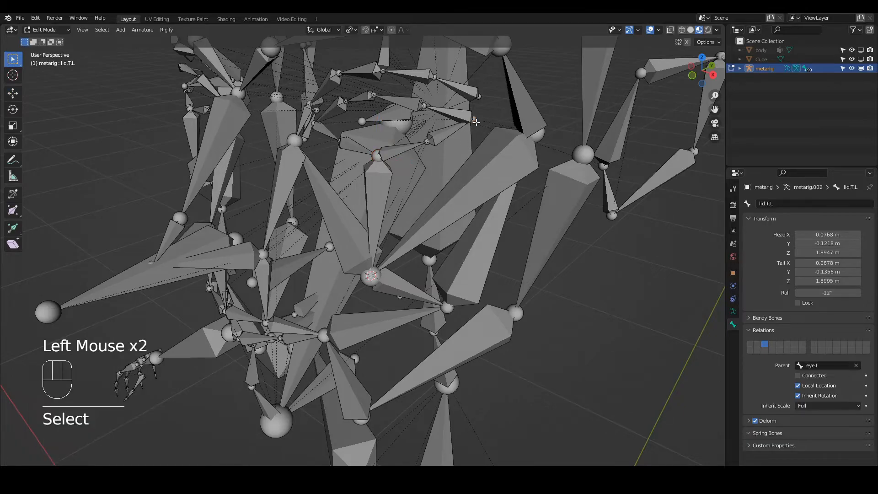
key("shift+s")
left_click(467, 170)
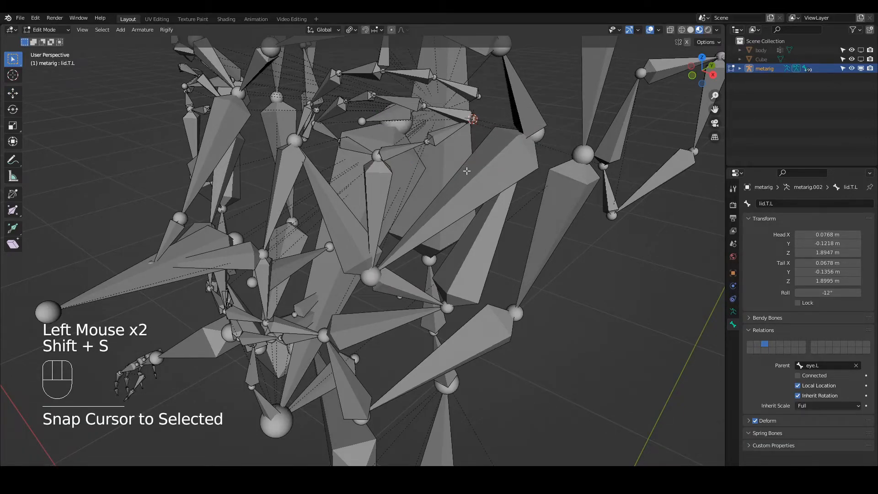
Try snapping the head of brow.B.L to the 3D cursor at the eye corner, and undo the snap.
left_click(480, 91)
key("shift+s")
left_click(488, 51)
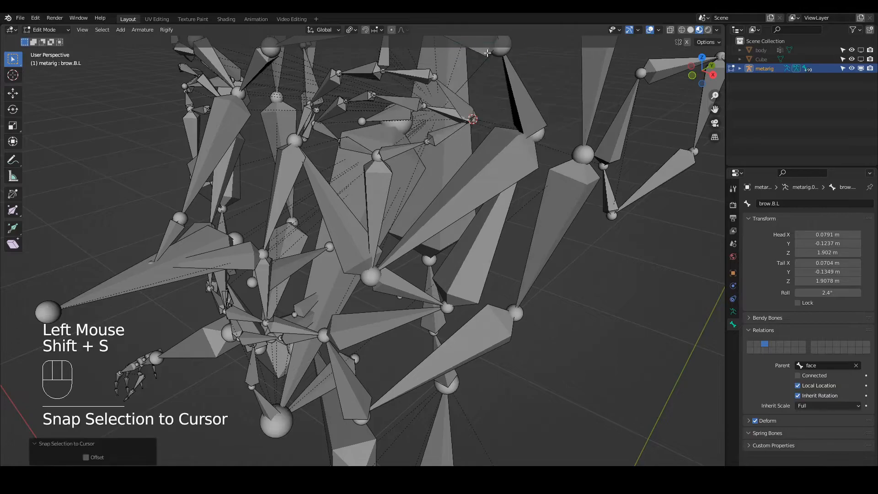
key("ctrl+z")
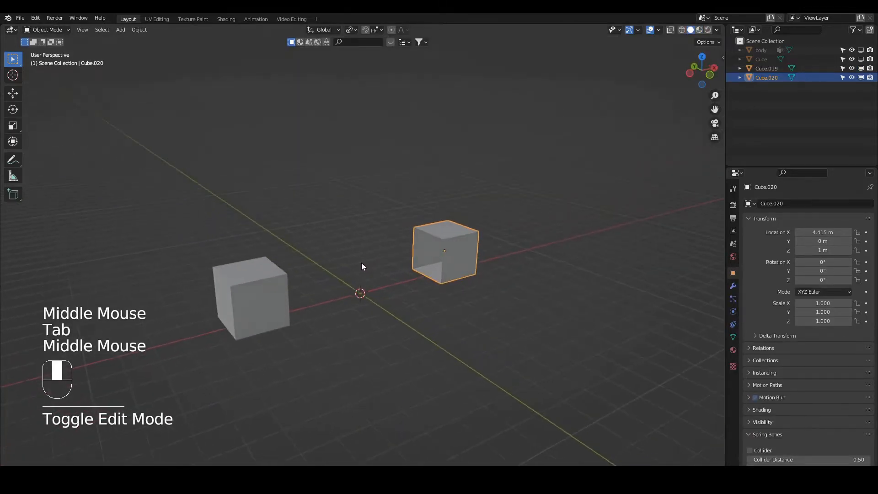
Enable snapping with Vertex as the target and try moving Cube.020 along X against Cube.019, cancelling the move.
middle_click_drag(361, 263, 318, 264)
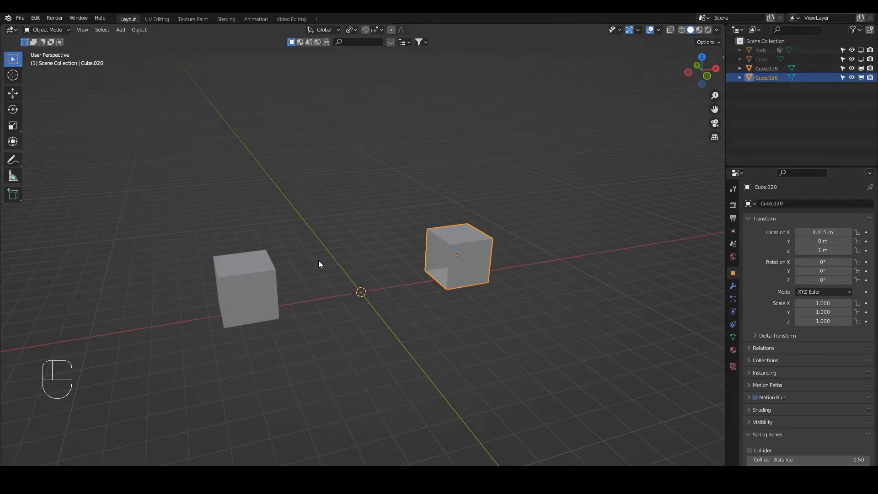
mouse_move(349, 268)
middle_mouse_down()
mouse_move(355, 257)
mouse_move(346, 261)
middle_mouse_up()
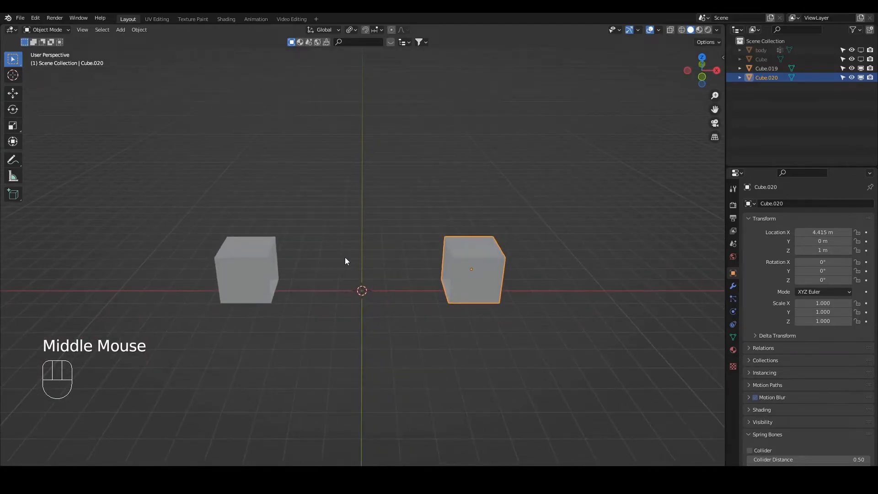
left_click(365, 30)
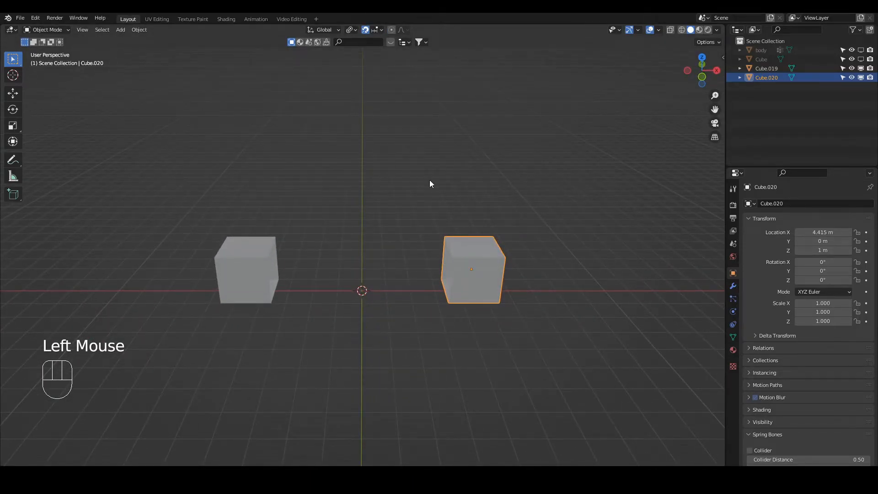
left_click(381, 30)
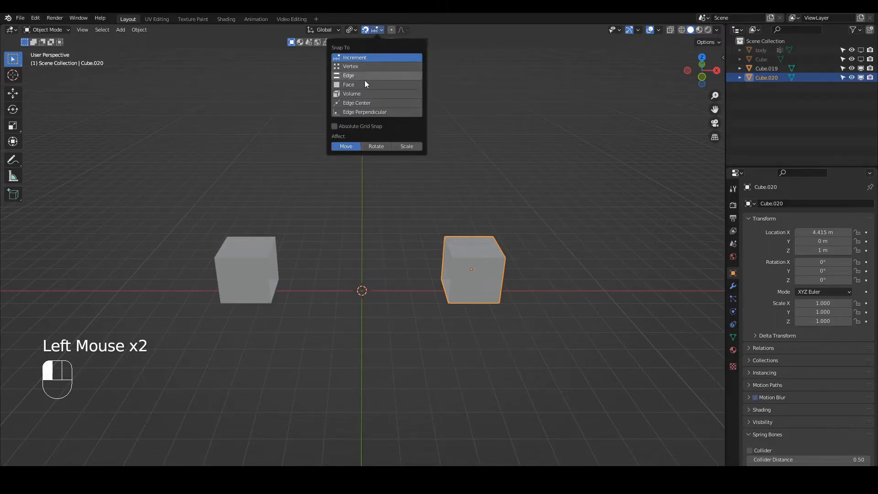
left_click(360, 65)
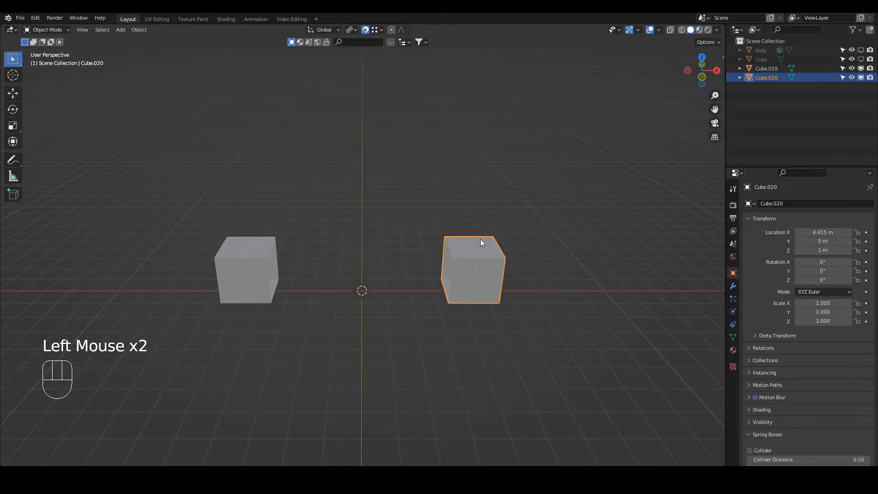
key("g")
key("x")
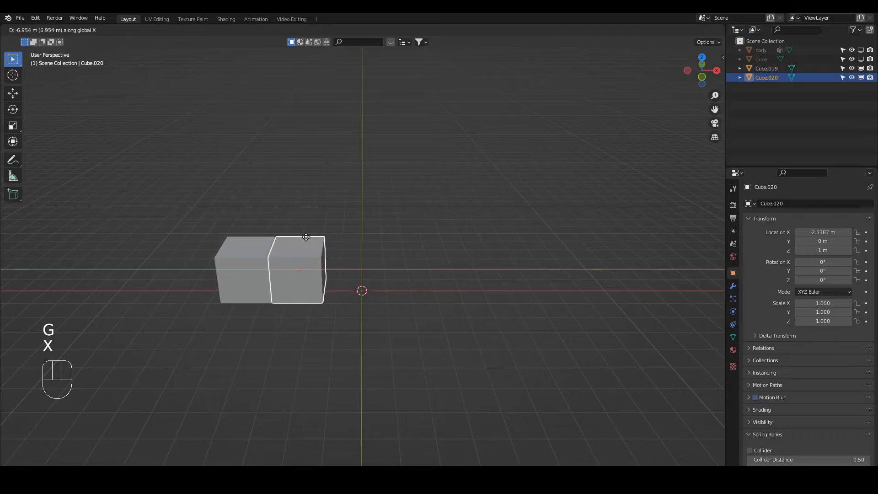
right_click(348, 138)
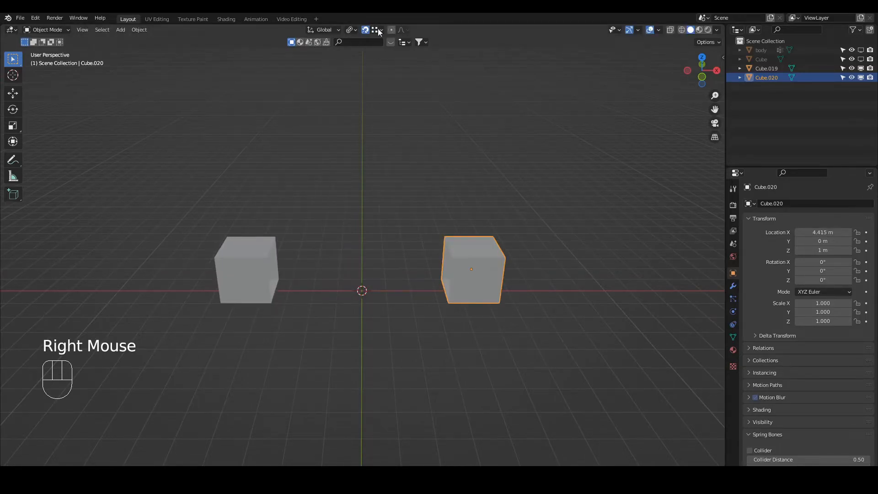
Change the snap target to Face and try moving Cube.020 along X towards Cube.019, cancelling the move.
left_click(381, 30)
left_click(359, 84)
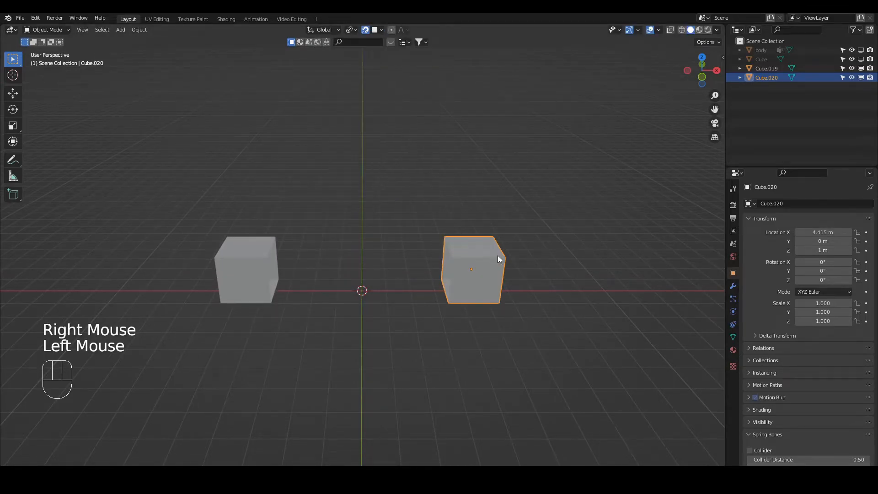
key("g")
key("x")
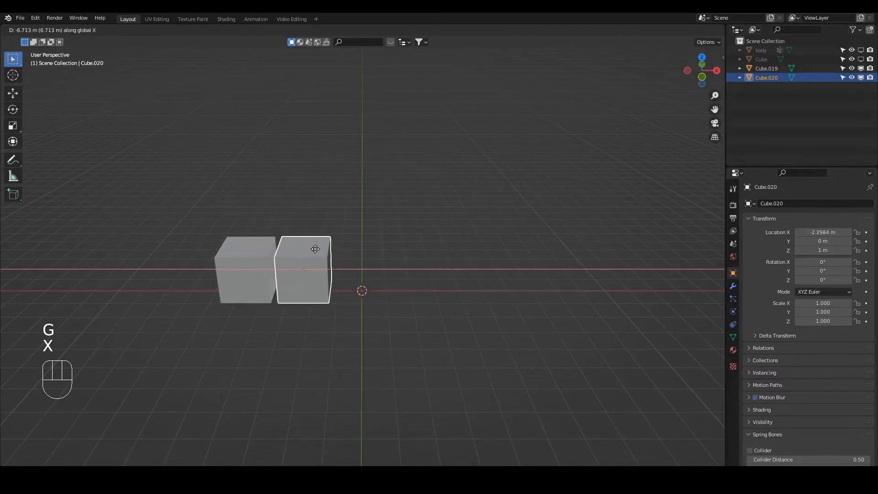
right_click(317, 248)
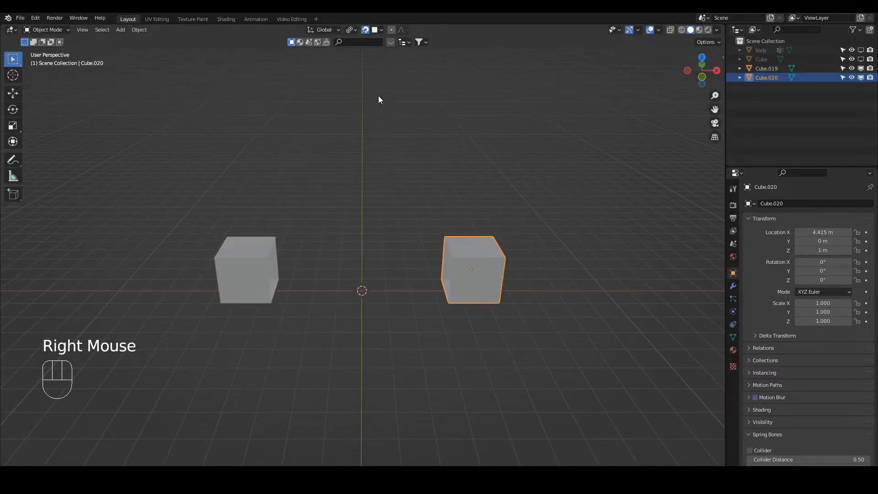
In Edit Mode, select all of Cube.020's geometry and move it about -6.95 m along X, up against Cube.019.
left_click(249, 257)
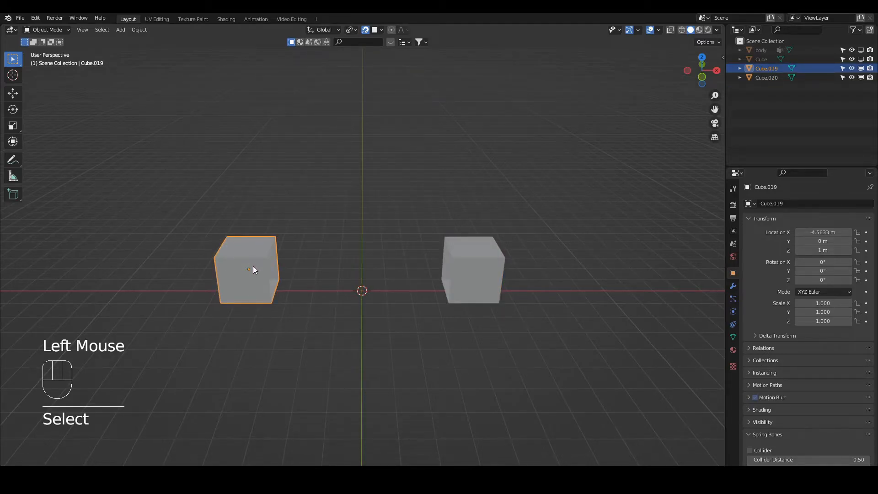
left_click(470, 271)
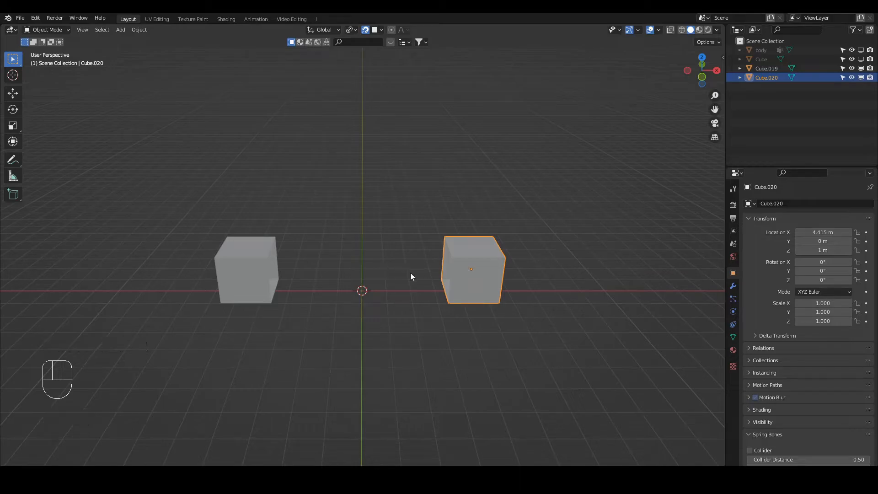
key("Tab")
key("2")
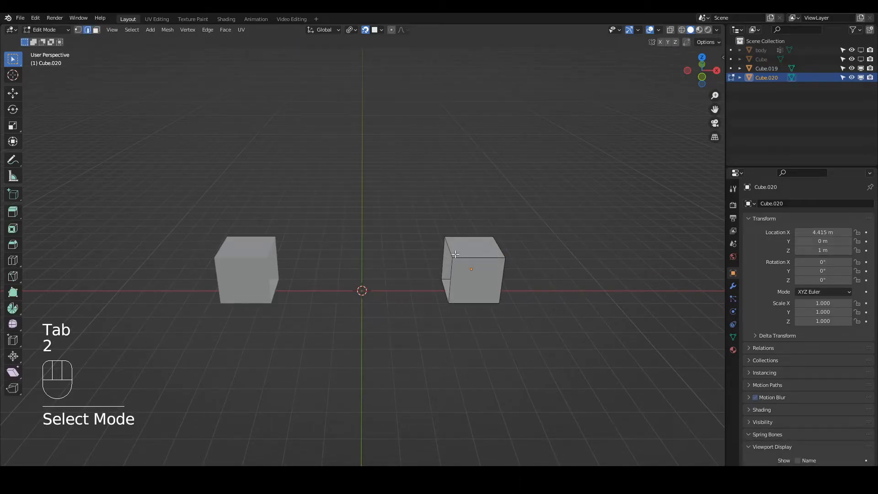
key("a")
key("g")
key("x")
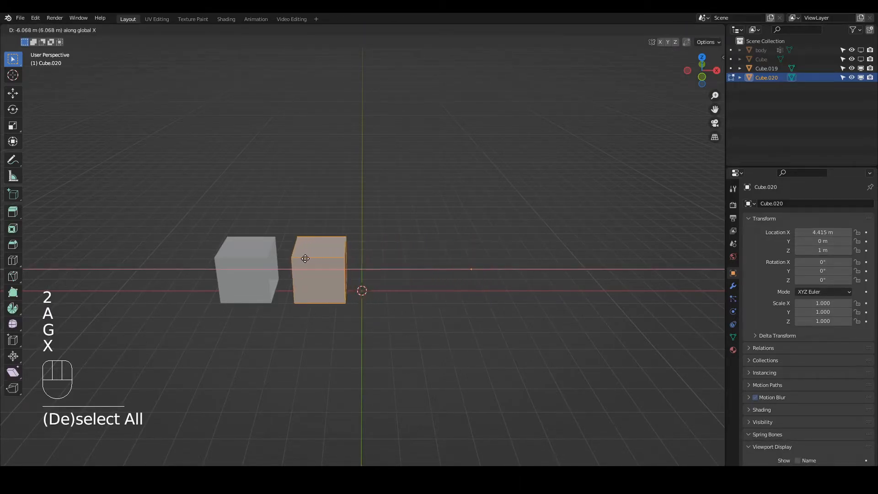
right_click(372, 259)
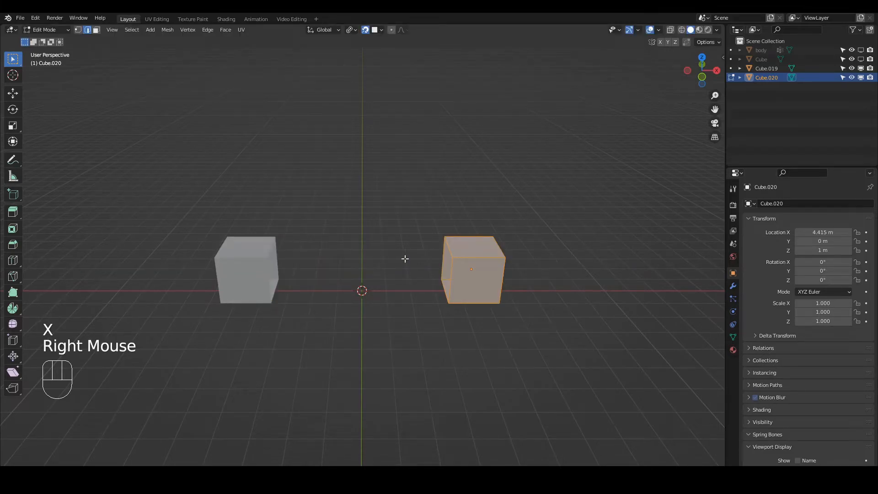
key("g")
key("x")
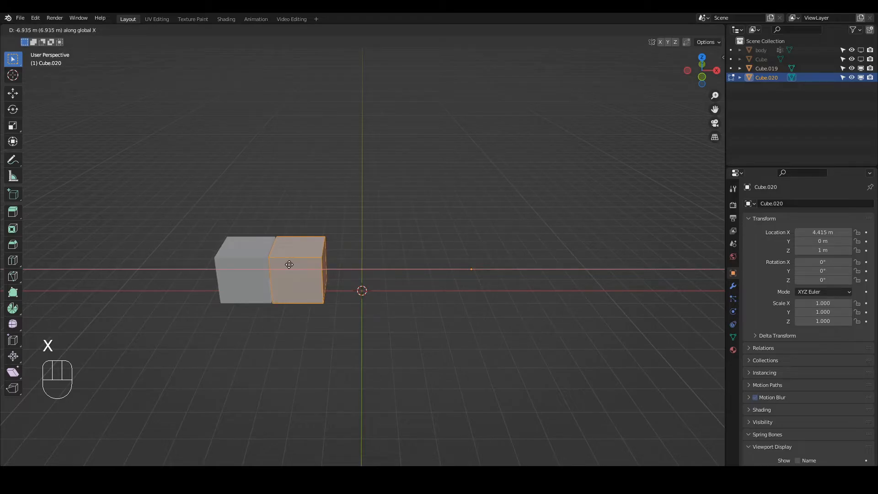
left_click(289, 262)
Inspect the seam between the two cubes, and move Cube.020's geometry back about 3.72 m along X.
scroll(290, 263, "up", 3)
middle_click_drag(290, 262, 406, 261, "shift")
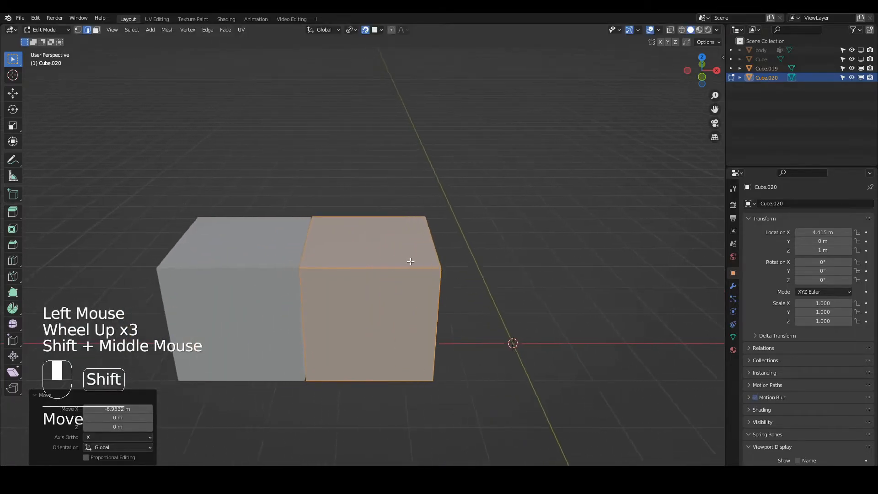
scroll(406, 261, "up", 2)
scroll(412, 262, "down", 2)
scroll(439, 267, "up", 4)
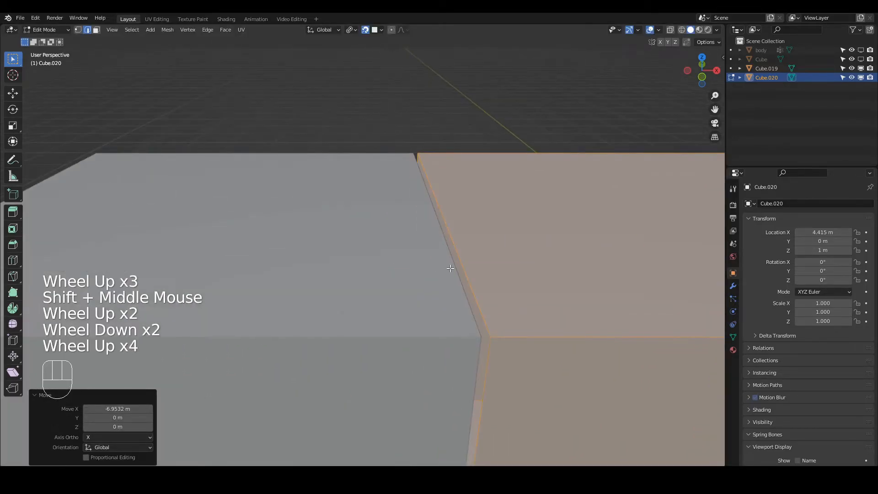
scroll(451, 269, "down", 5)
key("g")
key("x")
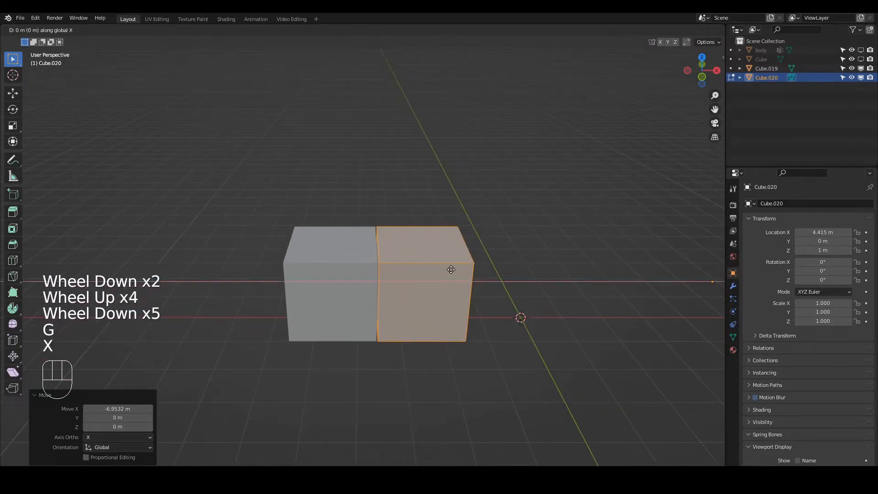
left_click(522, 276)
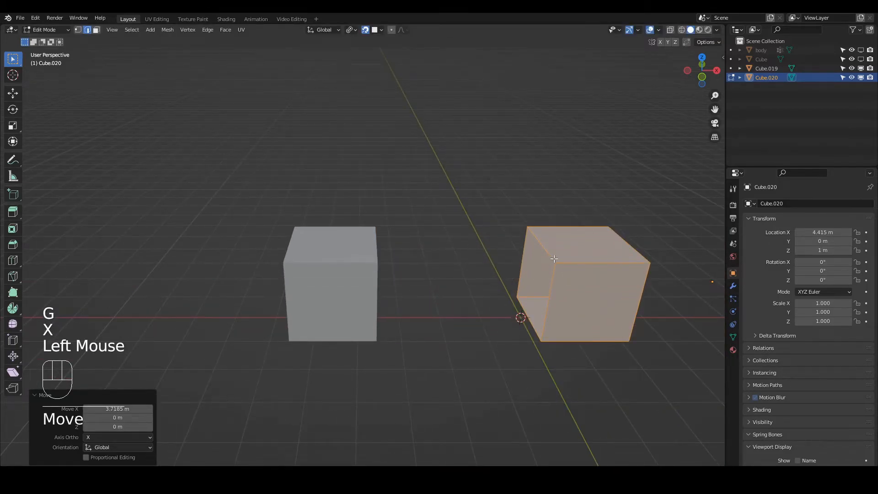
Snap the 3D cursor to Cube.020's open edge loop facing the other cube, and set the object's origin to the cursor.
key("2")
left_click(522, 311, "alt")
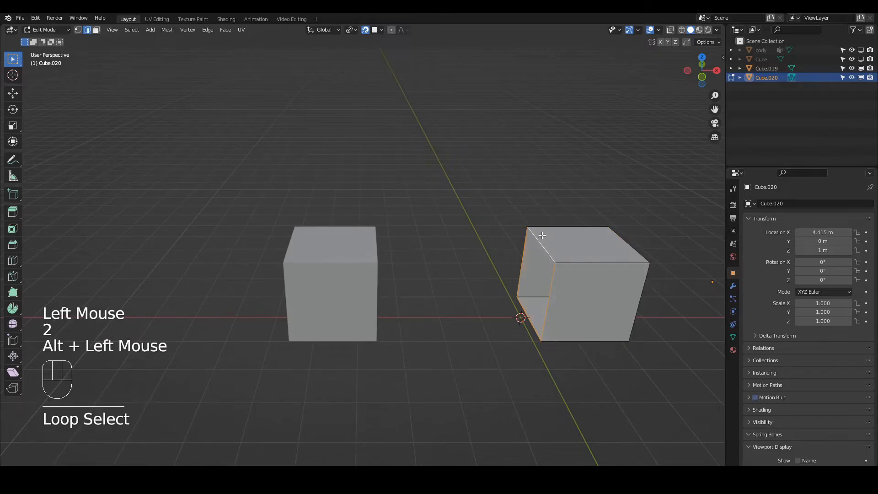
key("shift+s")
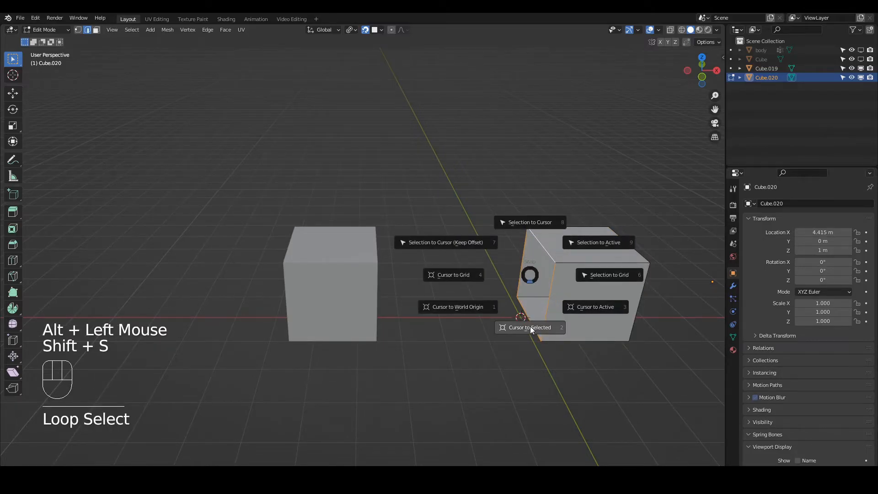
key("Tab")
right_click(570, 279)
mouse_move(569, 279)
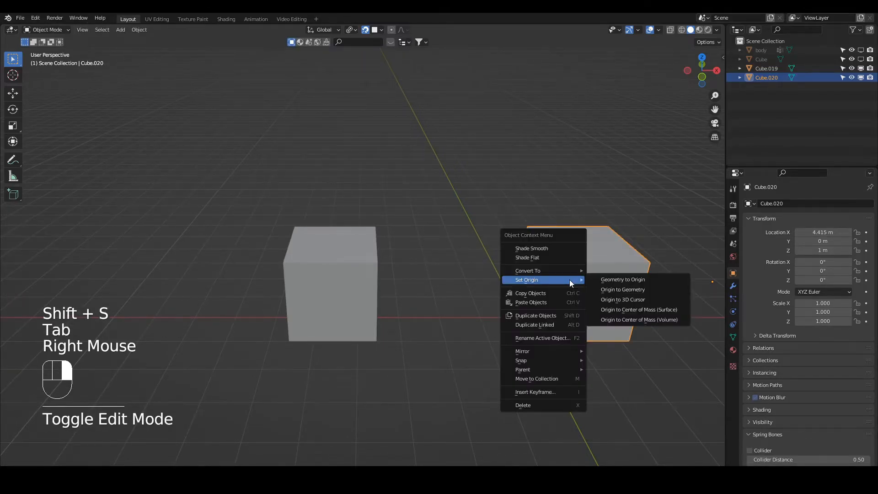
left_click(616, 299)
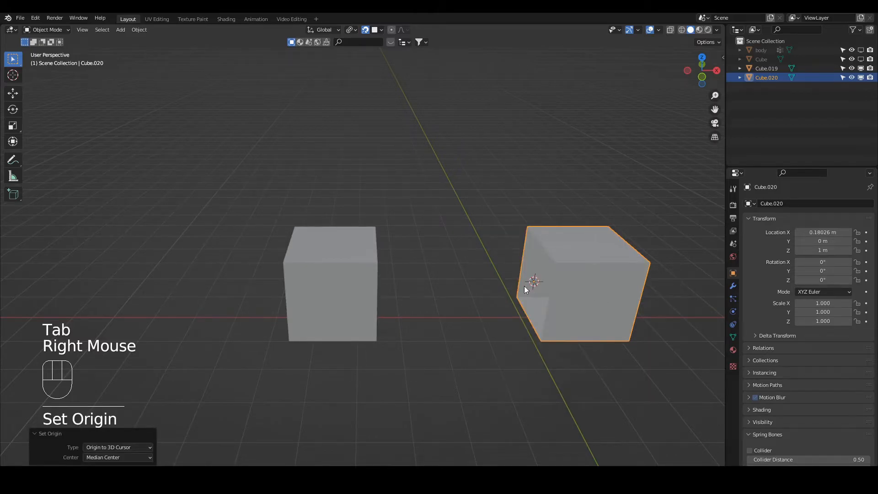
Snap the 3D cursor to the open edge loop of Cube.019 facing the other cube, and return to Object Mode.
key("Tab")
left_click(369, 261)
key("Tab")
left_click(365, 267)
middle_click_drag(364, 268, 344, 268)
key("Tab")
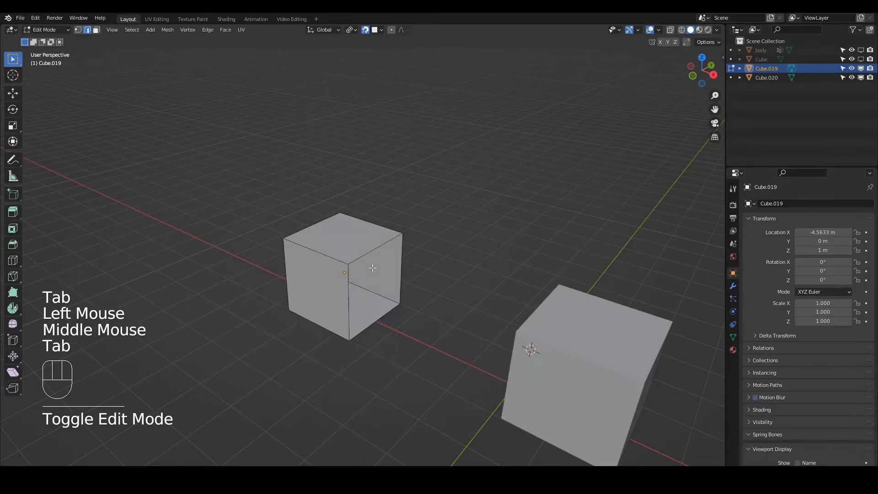
key("2")
left_click(370, 251, "alt")
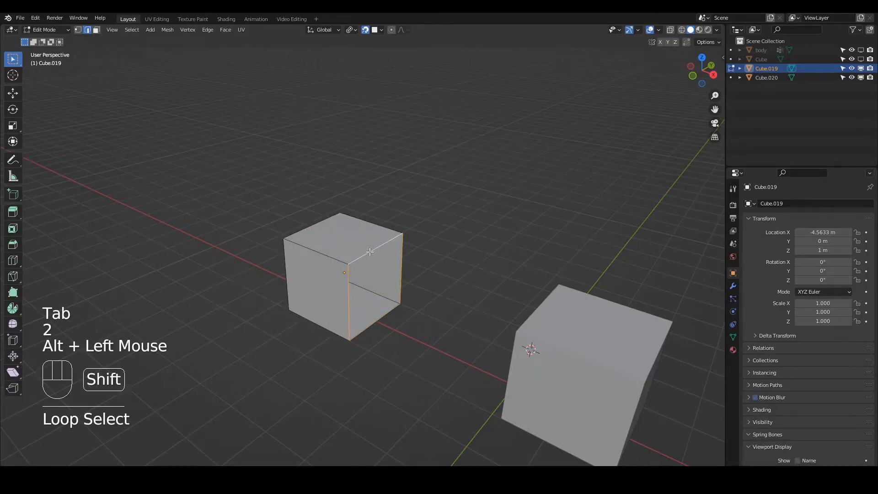
key("shift+s")
left_click(374, 301)
key("Tab")
middle_click_drag(389, 295, 469, 289)
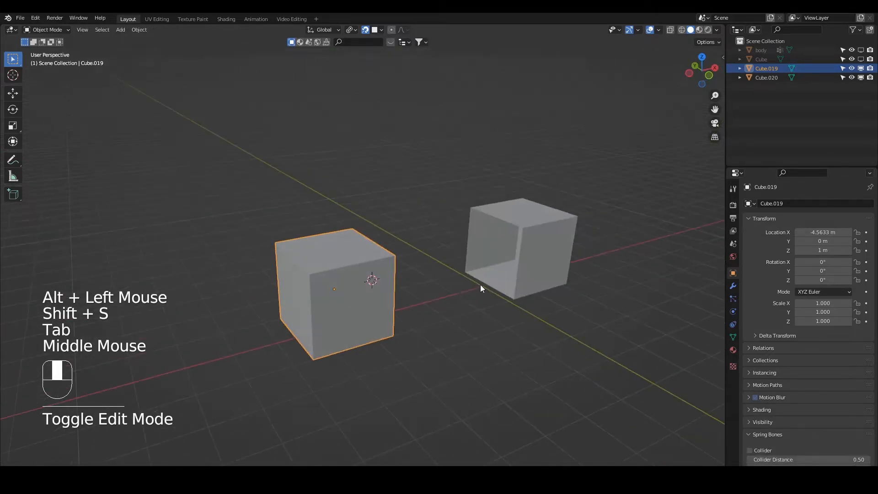
Select Cube.020 and snap it to the 3D cursor so its open edge meets Cube.019's open edge.
left_click(531, 251)
middle_click_drag(531, 251, 514, 257)
key("shift+s")
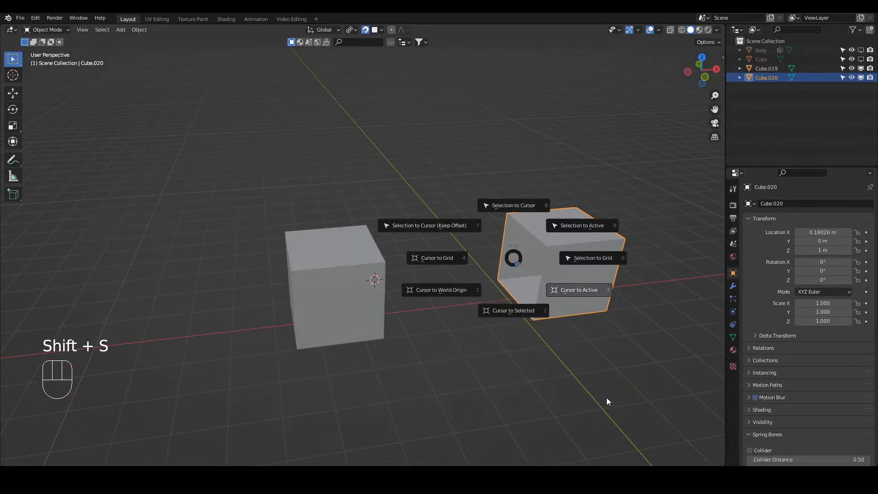
key("Escape")
middle_click_drag(568, 249, 387, 296)
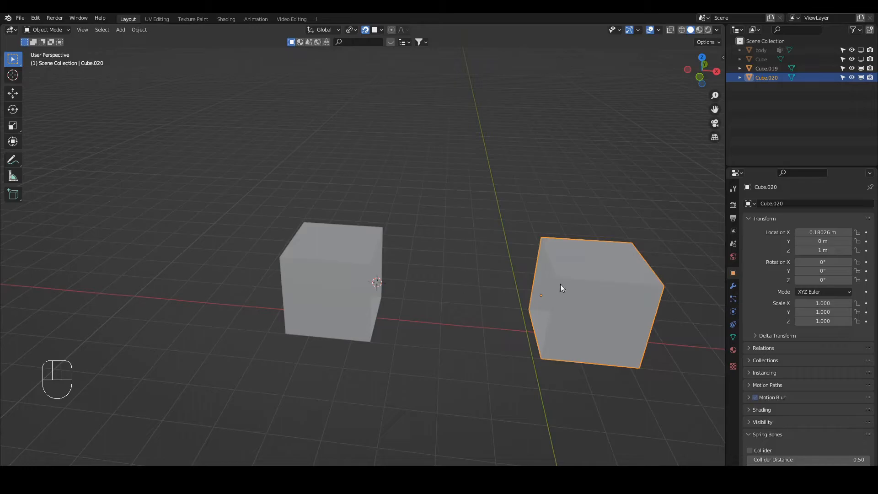
key("shift+s")
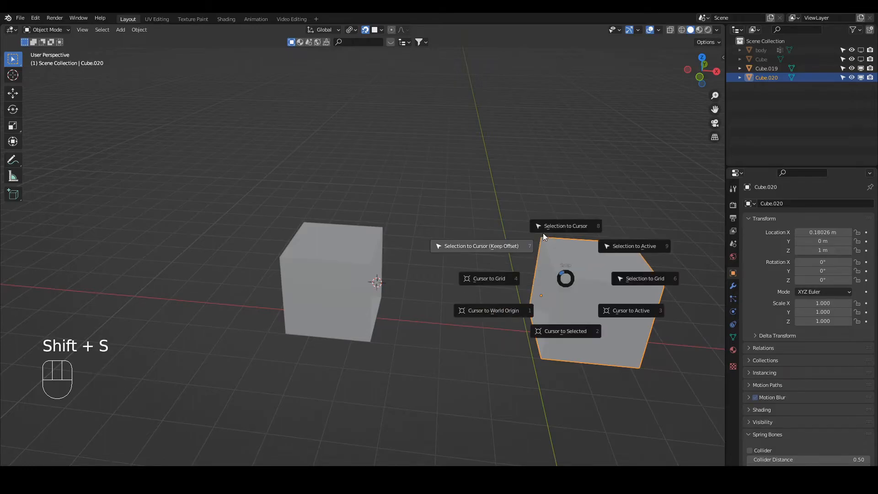
left_click(557, 223)
Select both cubes and enter Edit Mode with vertex selection, close up on their shared seam.
middle_click_drag(418, 306, 397, 302)
scroll(397, 302, "up", 2)
scroll(407, 297, "up", 4)
middle_click_drag(463, 295, 438, 315, "shift")
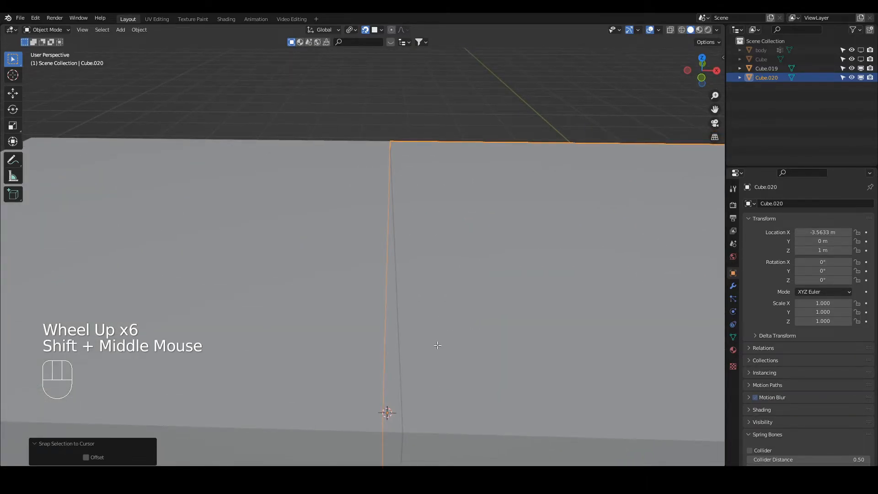
key("Tab")
key("Tab")
left_click(332, 321, "shift")
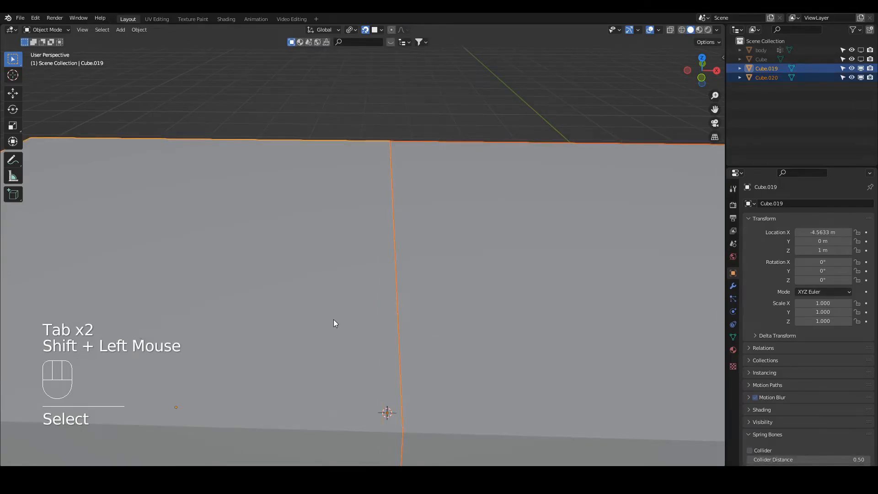
key("Tab")
scroll(402, 366, "down", 2)
key("1")
scroll(401, 369, "up", 2)
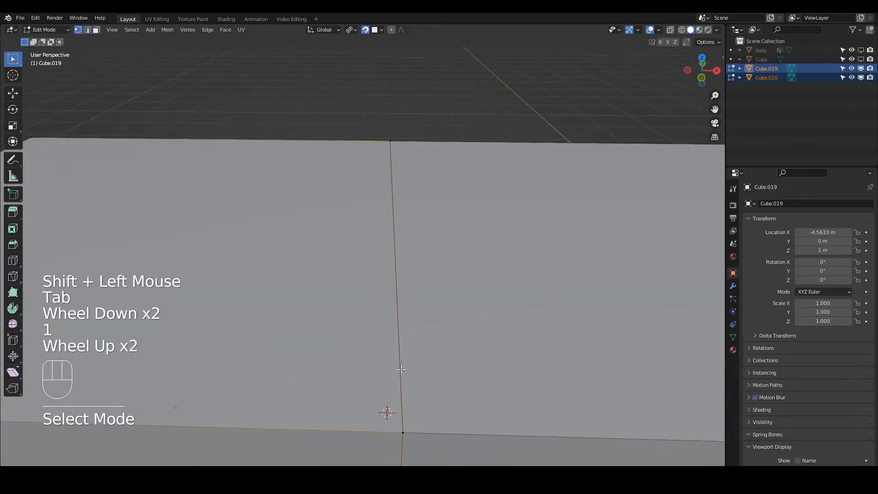
Examine the corner vertices at the seam up close, and try to move the upper one.
left_click(405, 431)
left_click(408, 431)
key("KP_Decimal")
scroll(396, 293, "up", 2)
scroll(395, 293, "up", 2)
scroll(395, 284, "down", 4)
left_click(371, 266)
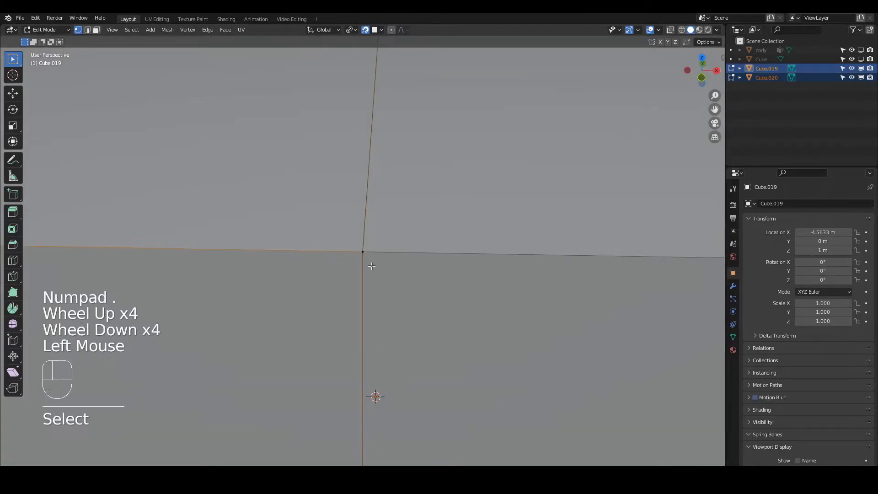
key("g")
right_click(361, 265)
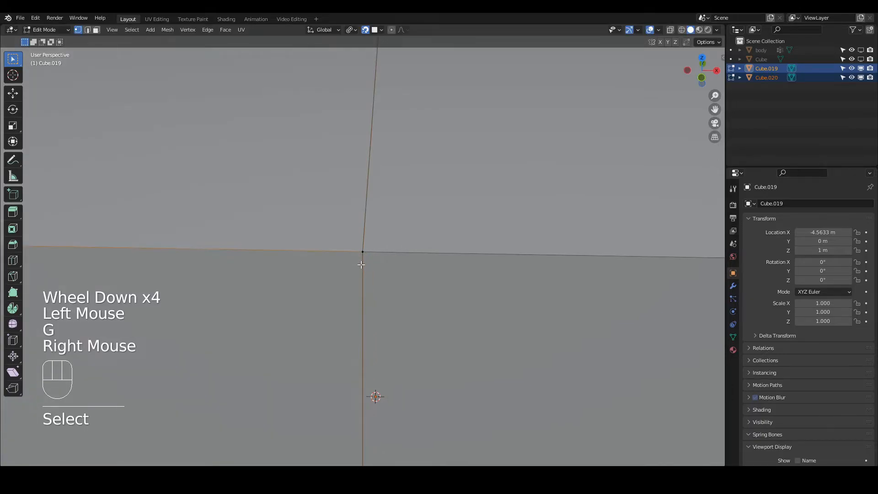
Turn off snapping and return both cubes to Object Mode.
left_click(365, 30)
scroll(392, 220, "down", 2)
scroll(392, 229, "down", 10)
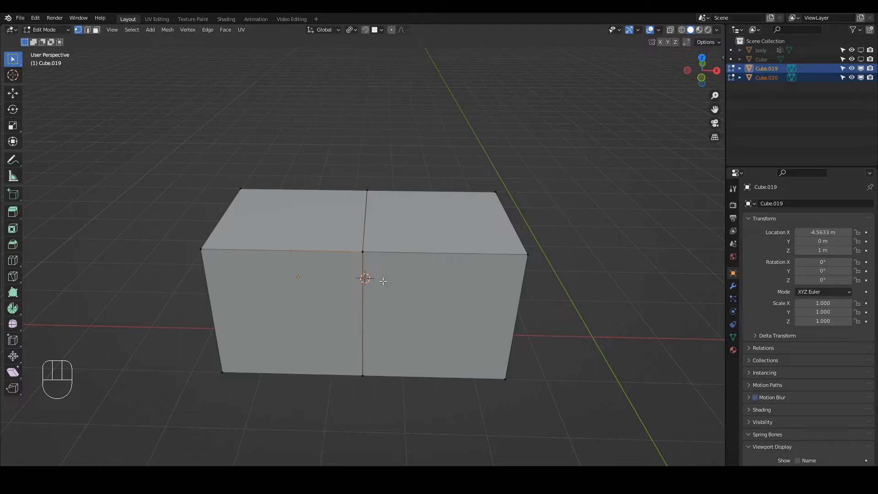
key("Tab")
In Edit Mode on Cube.020, select the end face opposite the seam and snap the 3D cursor to it.
middle_click_drag(429, 271, 498, 302)
left_click(551, 327)
key("Tab")
key("3")
left_click(499, 306)
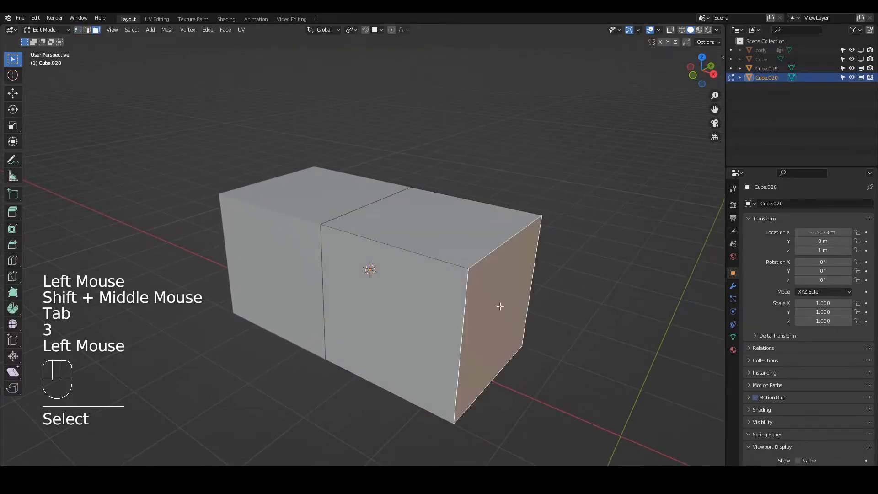
key("shift+s")
left_click(501, 360)
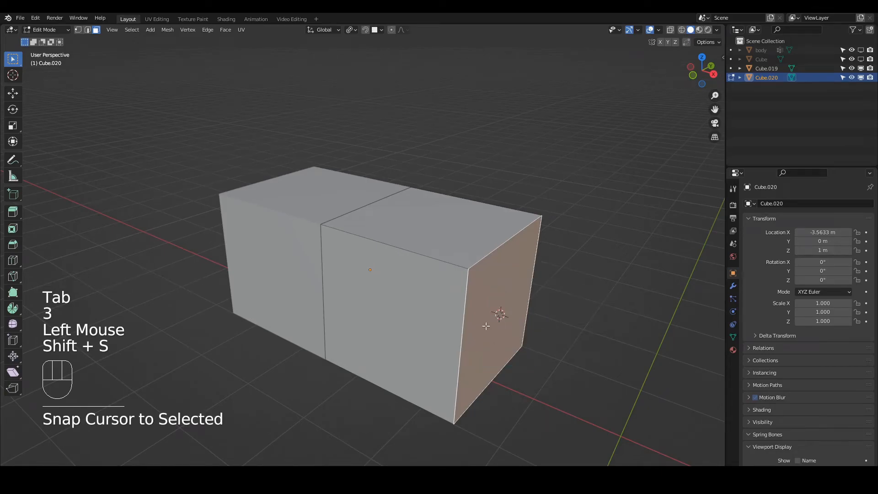
Snap the 3D cursor to the upper front corner vertex of Cube.020's end face.
key("1")
left_click(477, 305, "shift")
key("shift+s")
left_click(479, 339)
Snap the 3D cursor to the upper edge of Cube.020's end face, and return to Object Mode.
key("Tab")
key("2")
left_click(501, 242)
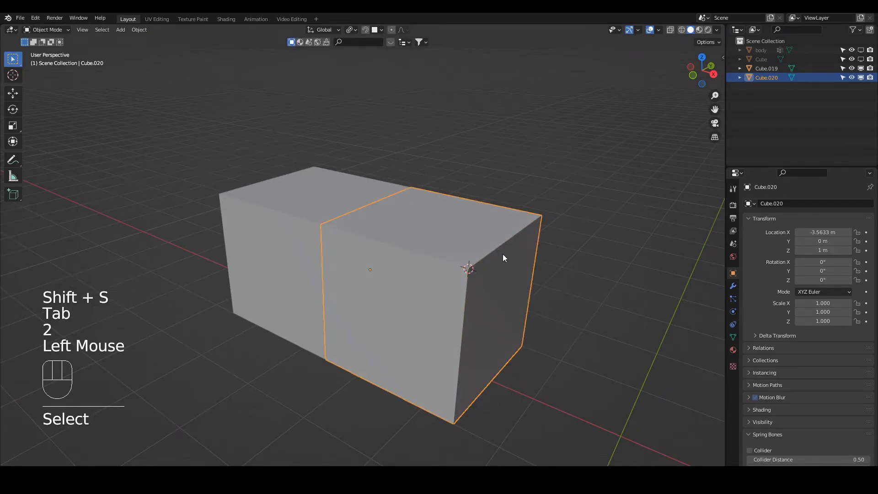
key("Tab")
key("2")
left_click(503, 254)
key("shift+s")
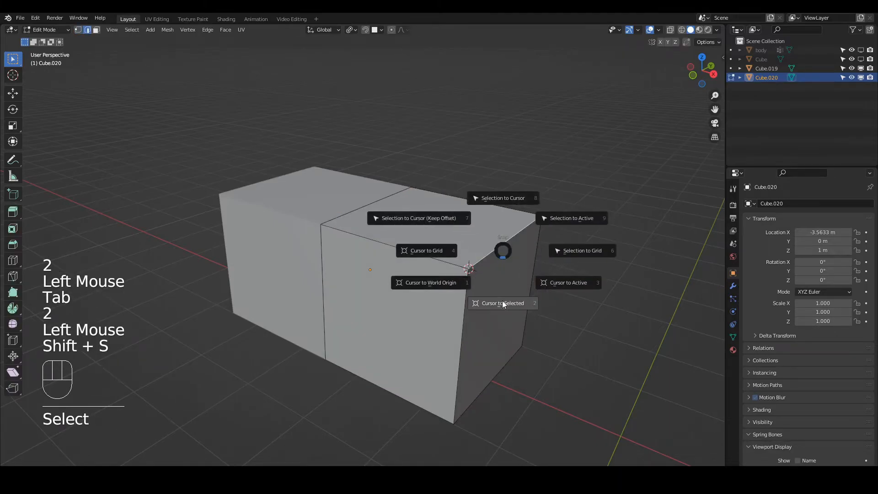
left_click(502, 302)
key("Tab")
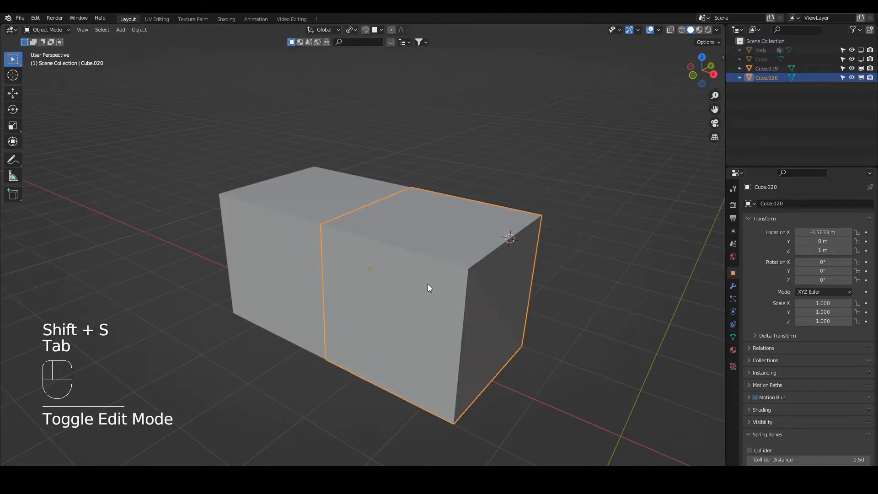
Move Cube.020 about 3.66 m along X, away from Cube.019.
scroll(428, 284, "down", 2)
middle_click_drag(399, 300, 410, 294)
key("g")
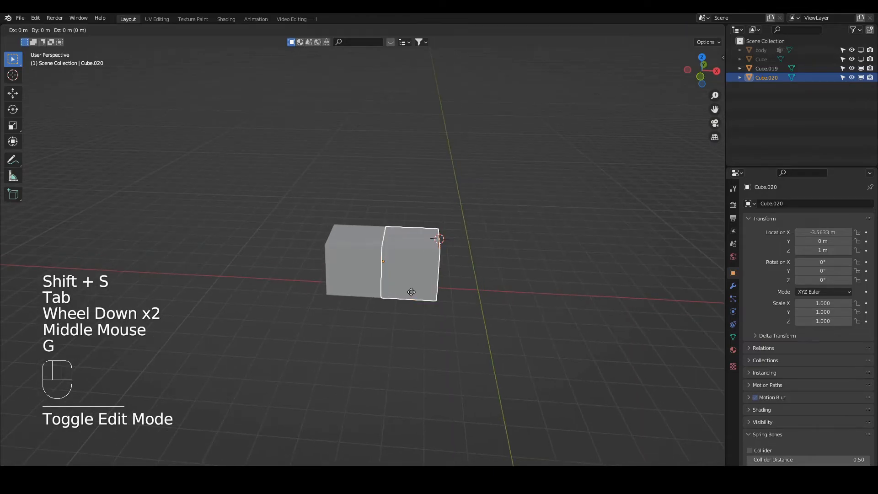
key("x")
left_click(515, 287)
Snap the 3D cursor to Cube.019's lower front corner vertex, on the side away from Cube.020, and return to Object Mode.
middle_click_drag(350, 269, 397, 269)
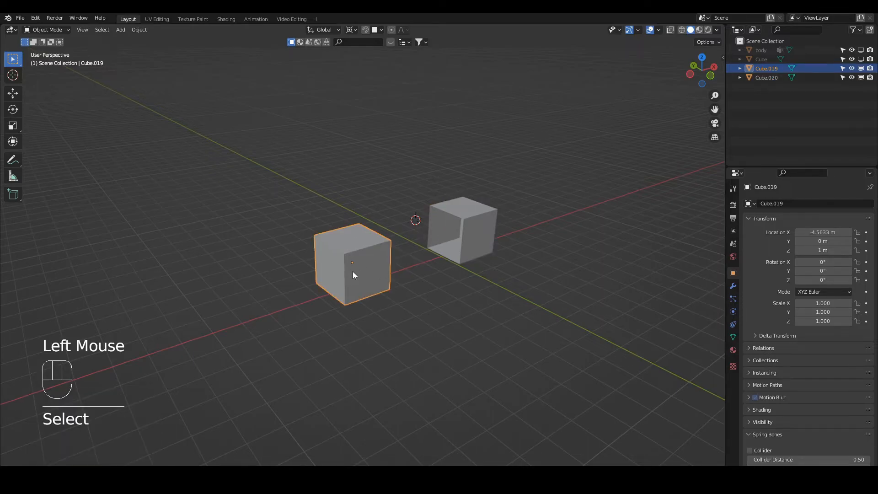
key("Tab")
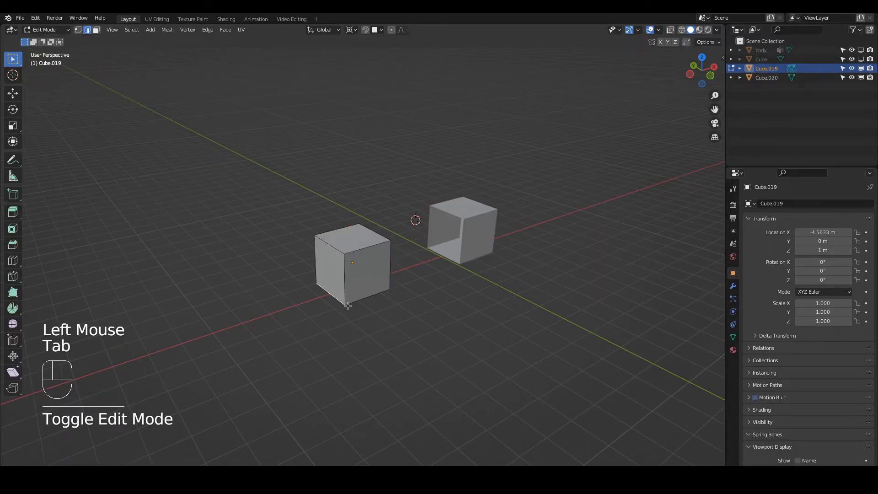
key("1")
left_click(347, 305)
key("shift+s")
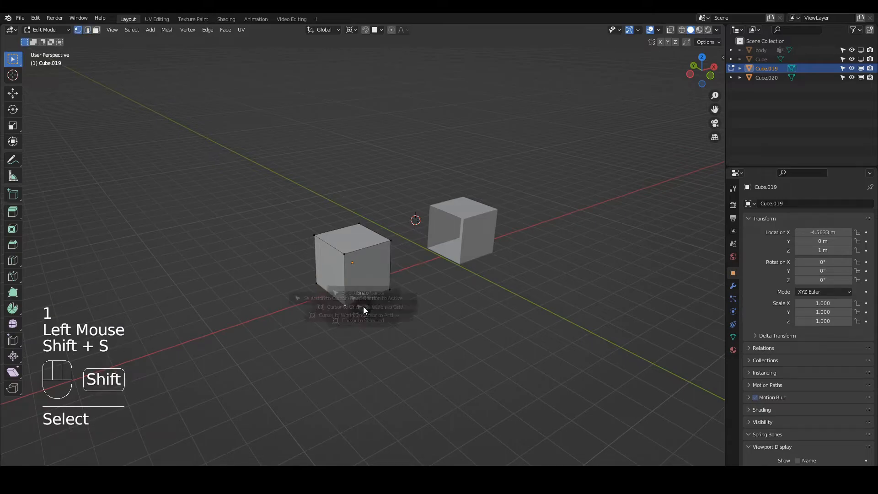
left_click(364, 355)
key("Tab")
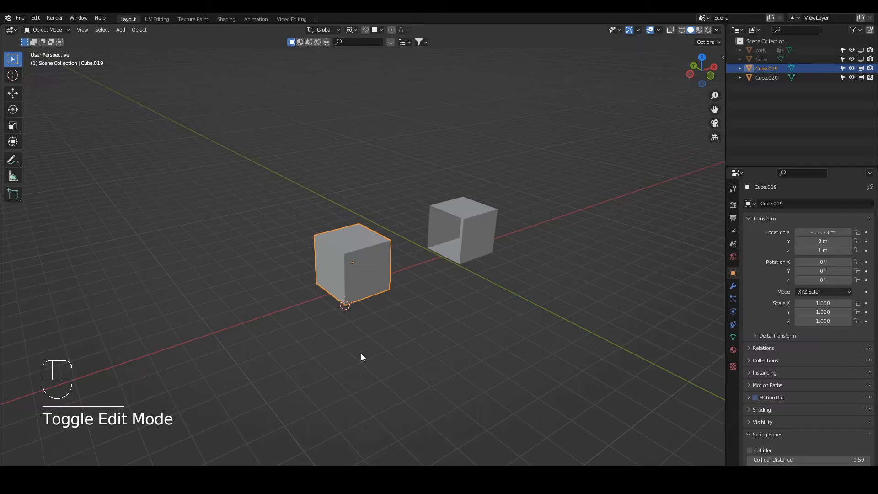
Select both cubes with Cube.019 active, and set the pivot point to 3D Cursor.
left_click(475, 224)
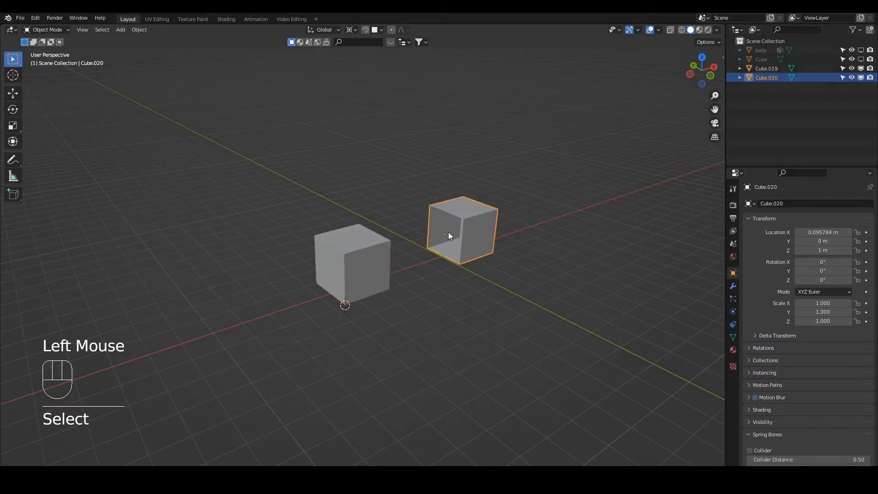
left_click(376, 250, "shift")
middle_click_drag(421, 226, 416, 215)
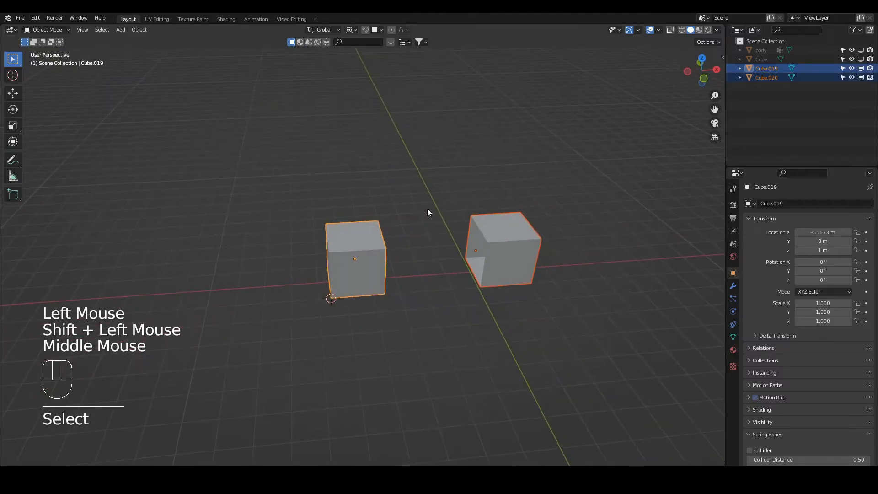
key("r")
right_click(449, 196)
key("period")
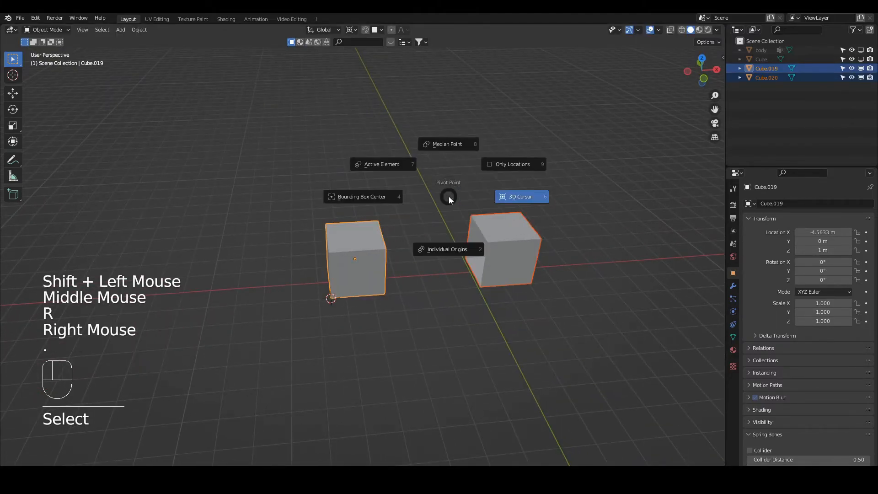
left_click(512, 199)
Set the pivot point to Individual Origins and try rotating both cubes about the global Y axis.
key("period")
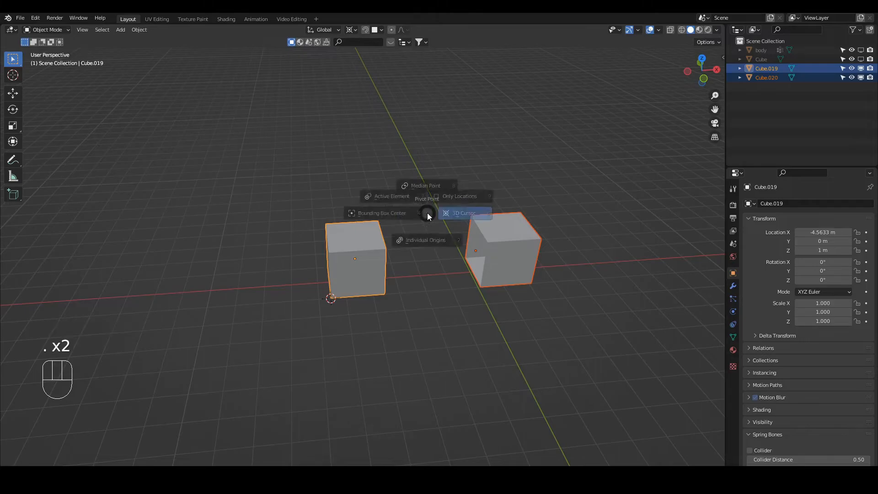
left_click(432, 266)
key("r")
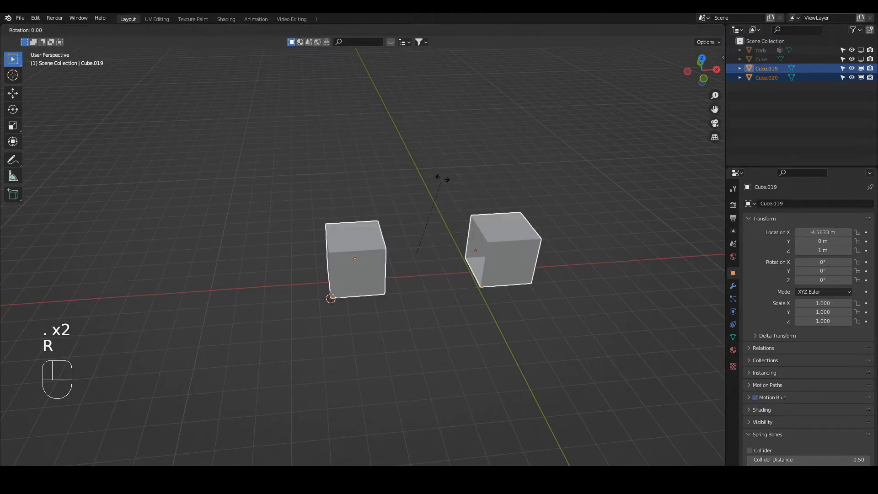
key("y")
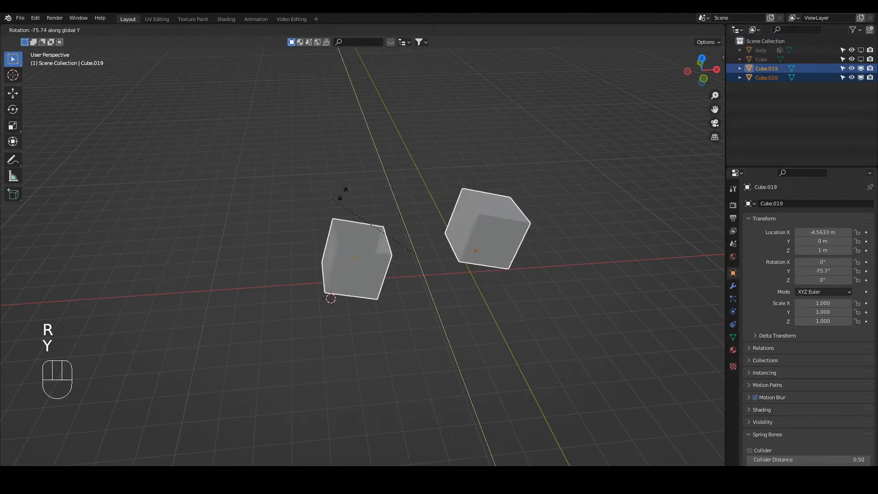
right_click(504, 259)
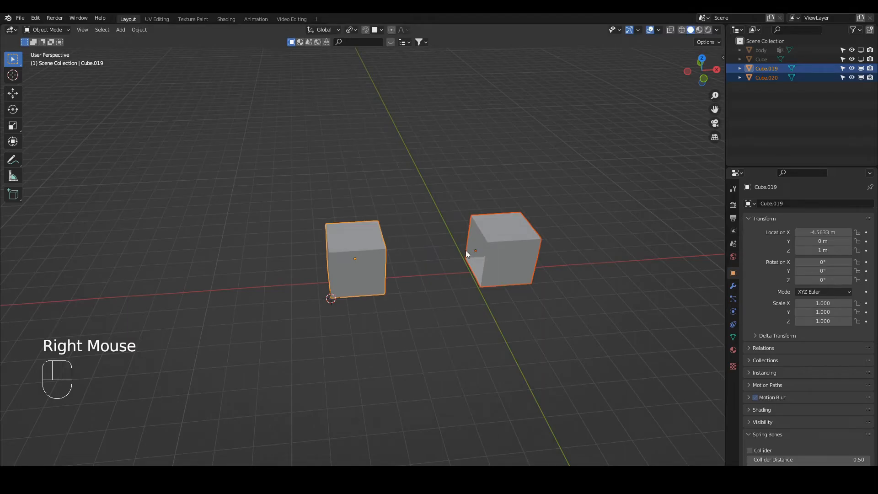
key("r")
key("y")
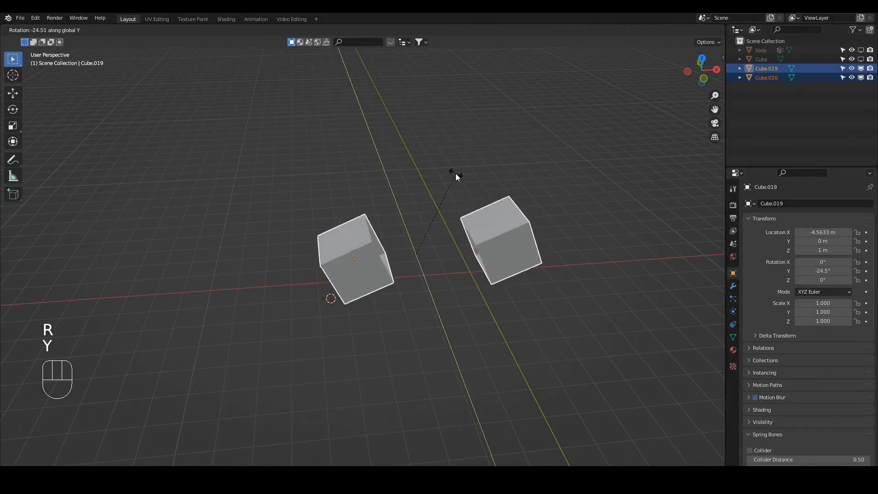
right_click(456, 175)
Set the pivot point to 3D Cursor and try rotating both cubes about the global X, Z and Y axes.
key("period")
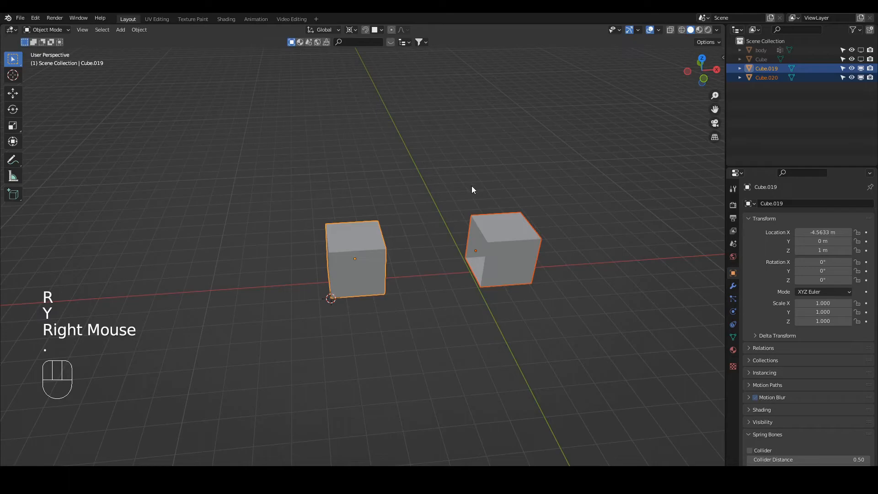
key("r")
key("x")
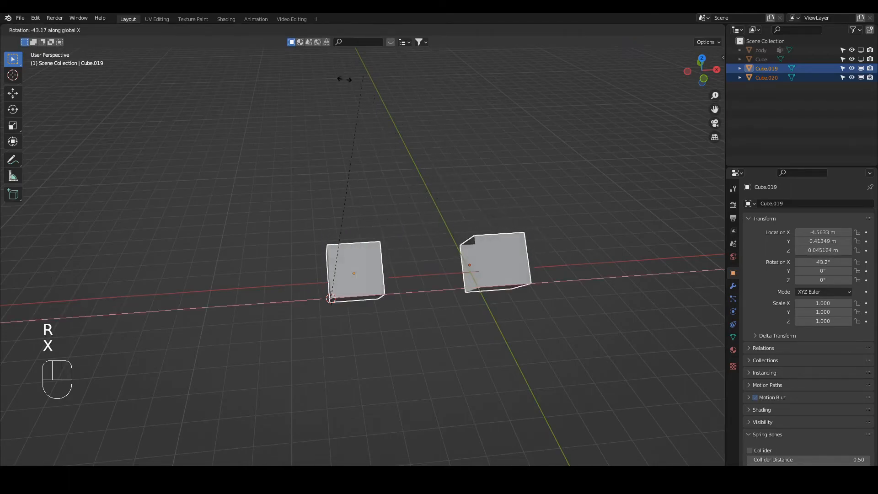
right_click(510, 172)
key("r")
key("z")
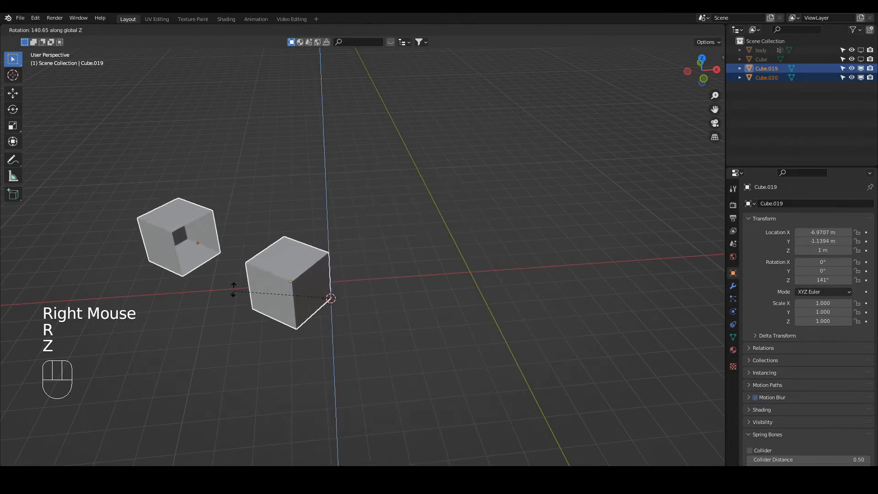
right_click(377, 316)
key("r")
key("y")
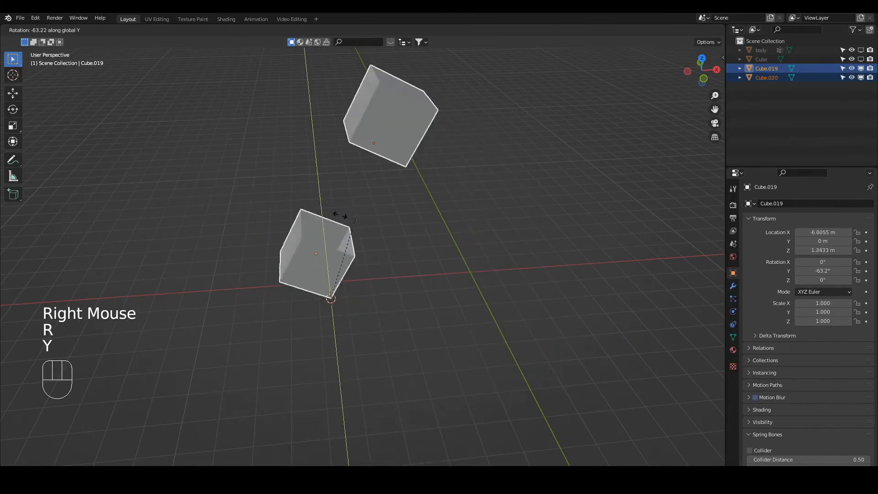
right_click(374, 210)
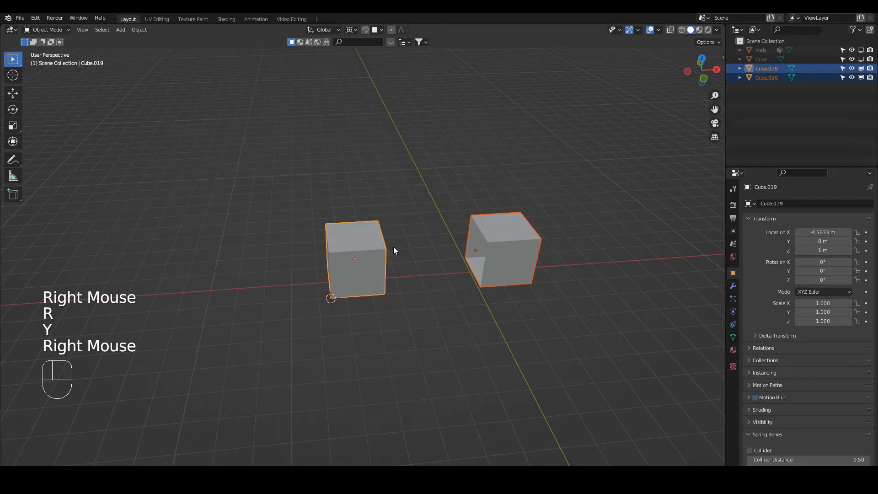
Select both cubes with Cube.020 as the active object, and set the pivot point to Active Element.
left_click(372, 260)
left_click(508, 243, "shift")
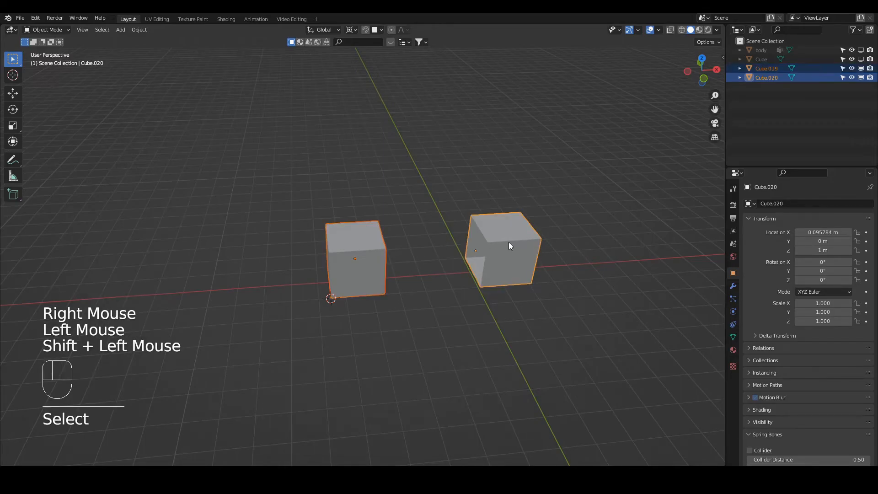
key("period")
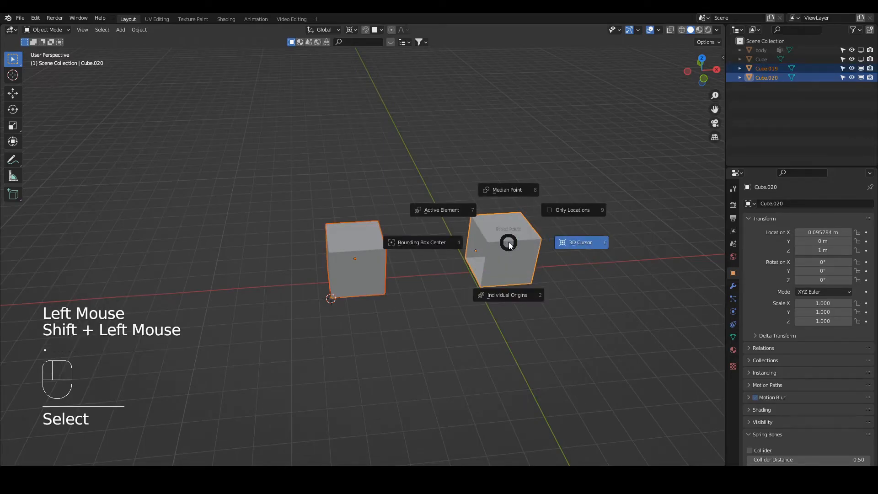
left_click(435, 210)
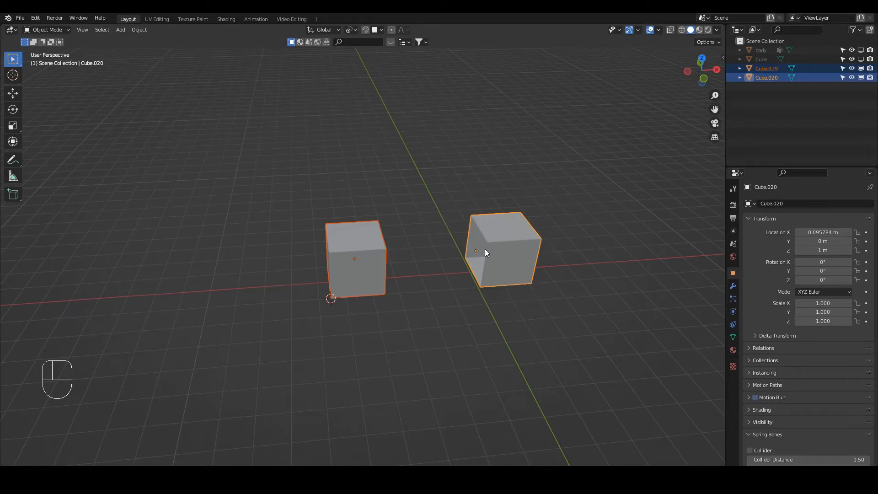
Try rotating both cubes about the global Y and Z axes around the active cube's origin, cancelling each rotation.
key("r")
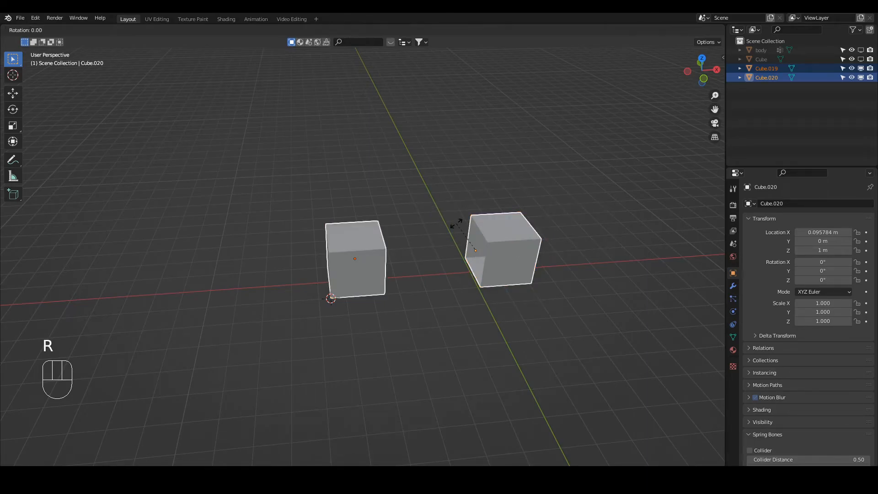
key("y")
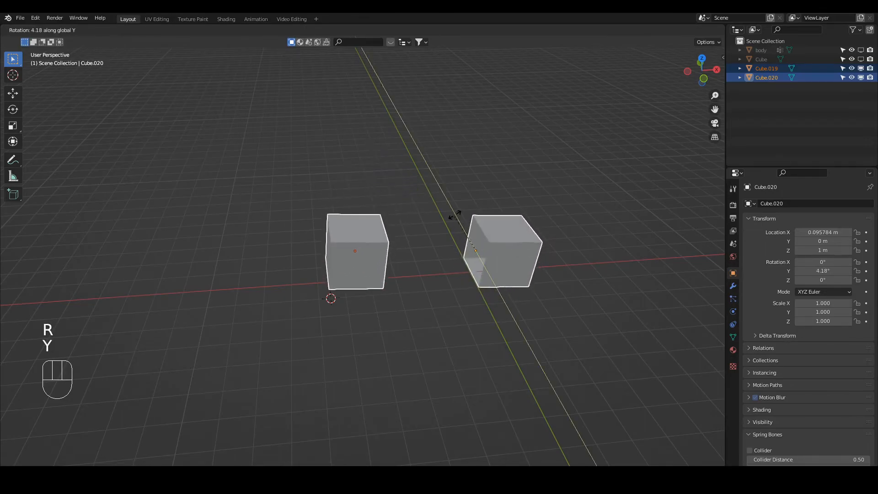
right_click(495, 216)
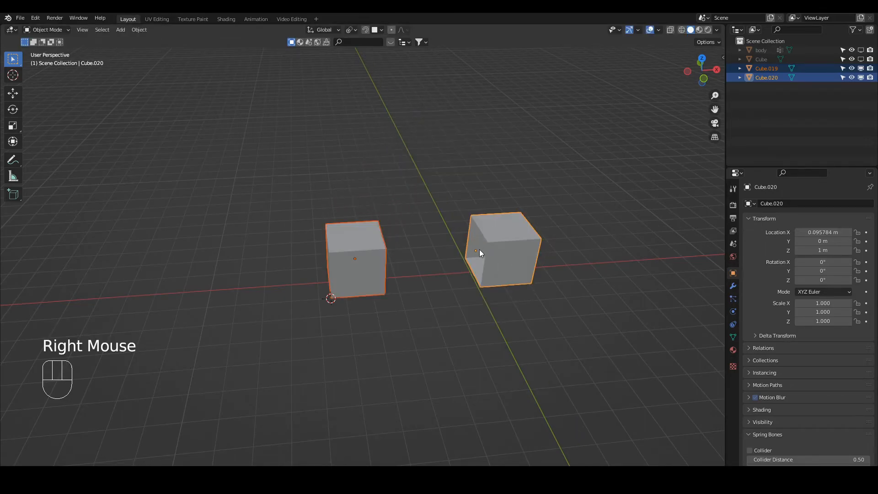
key("r")
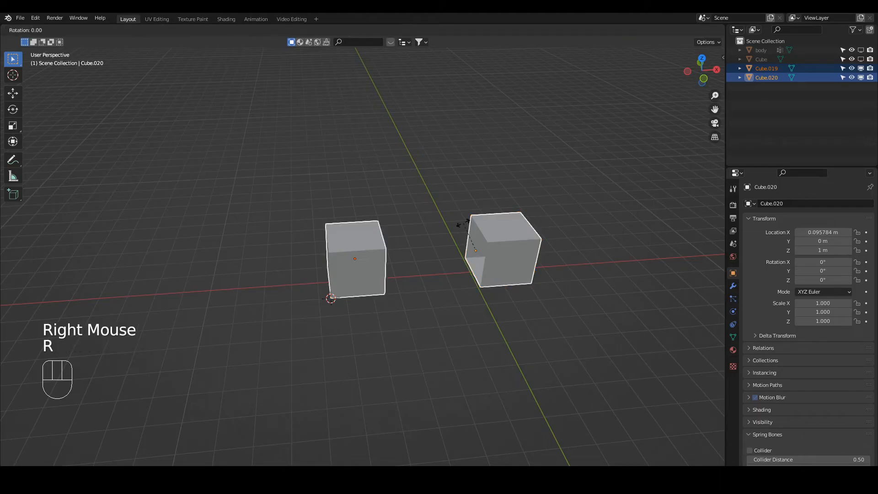
key("z")
right_click(490, 209)
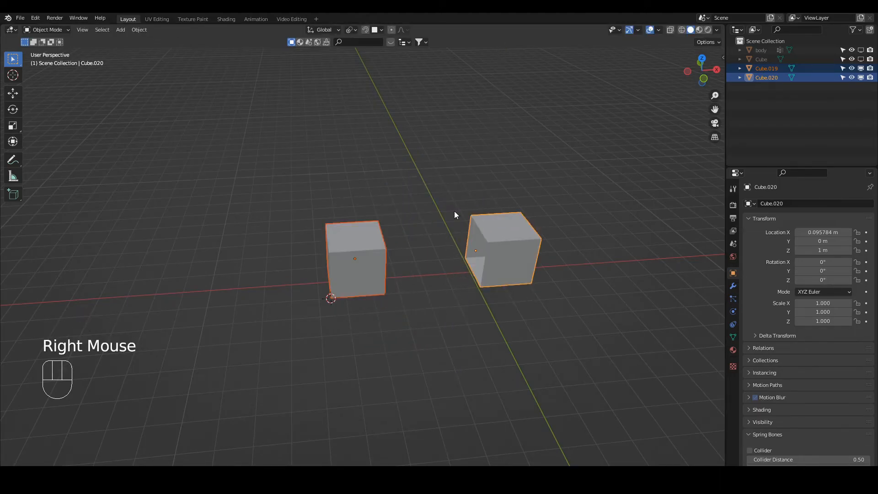
key("period")
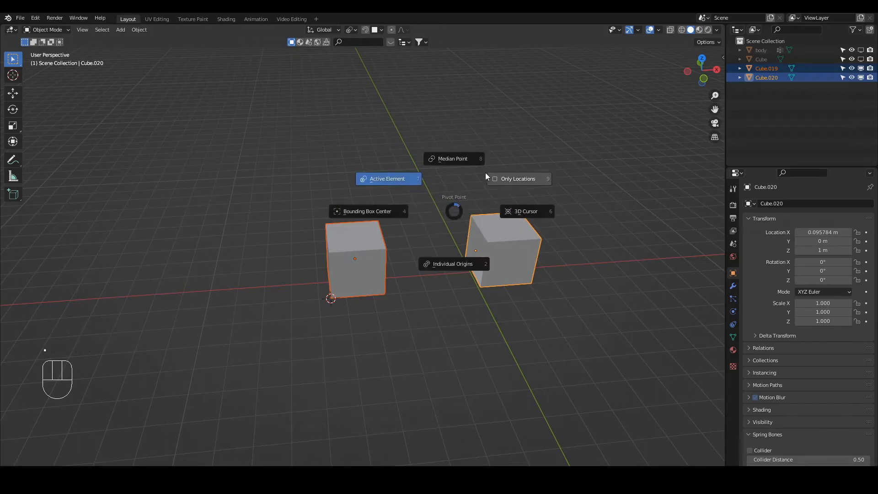
left_click(336, 32)
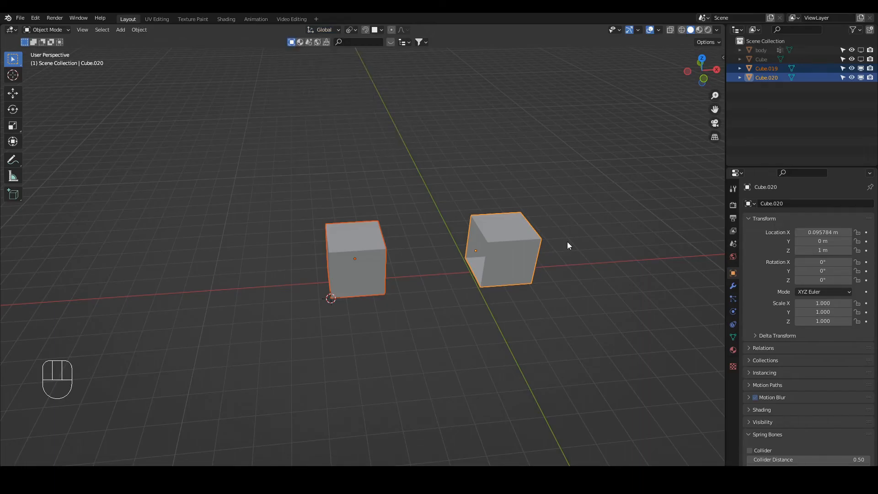
Select only Cube.020, display its axes in the viewport, and rotate it 180° about the global Z axis.
left_click(493, 248)
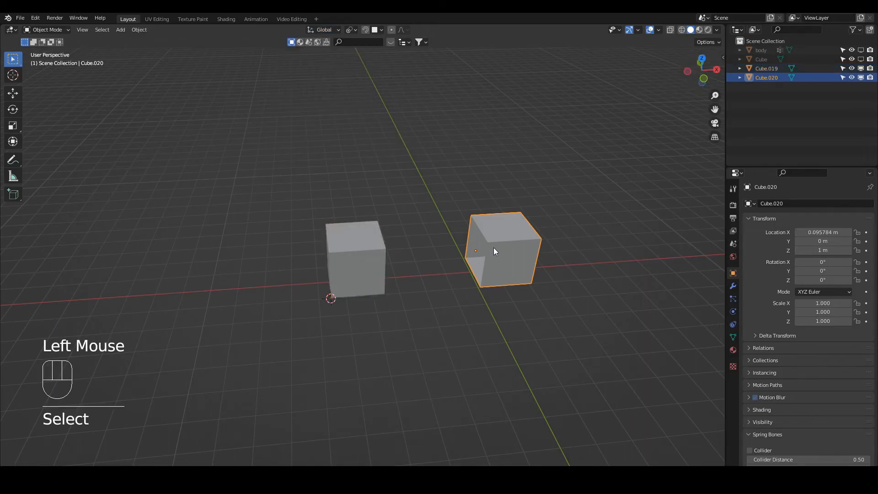
middle_click_drag(505, 237, 515, 241)
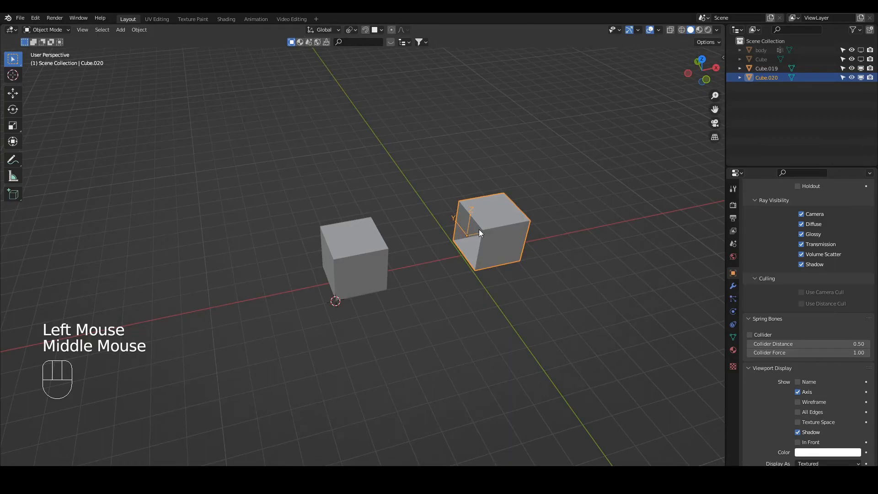
type("rz")
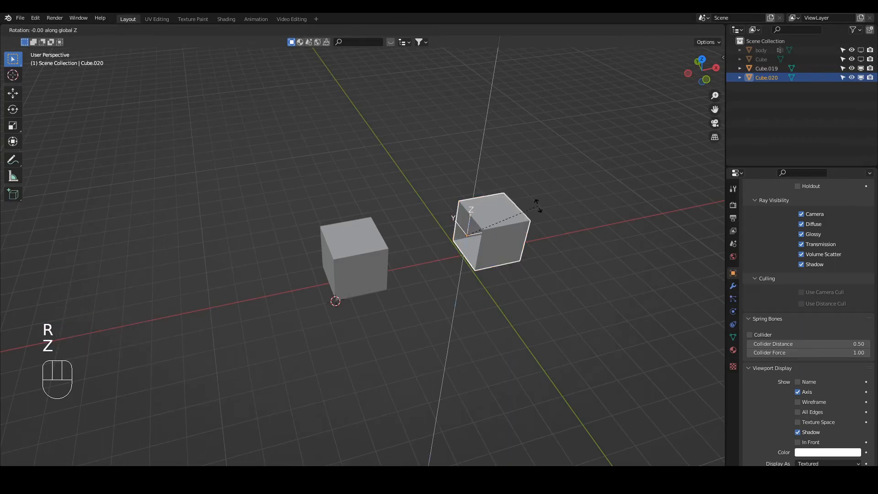
type("180")
key("Return")
type("r90")
key("Return")
key("ctrl+z")
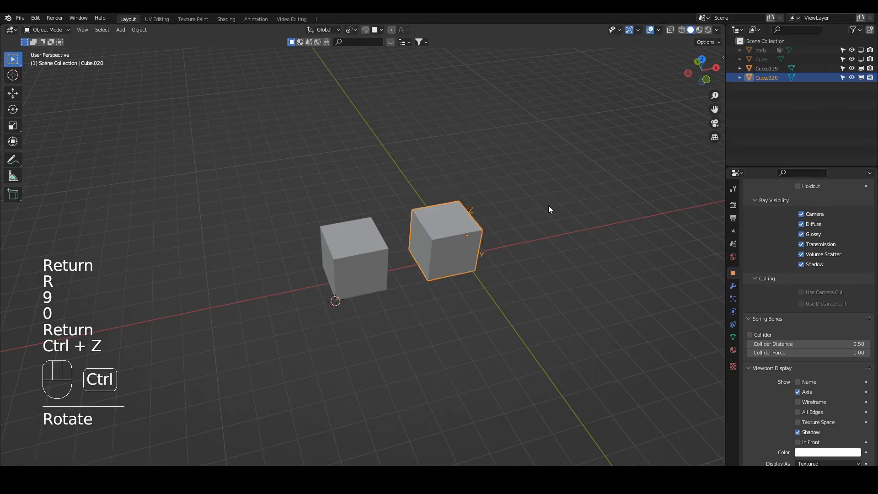
Rotate Cube.020 a further 90° about the global Z axis.
type("rz90")
key("Return")
Set the transform orientation to Local and try rotating Cube.020 about its local Y axis and about the global Y axis.
middle_click_drag(548, 207, 356, 192)
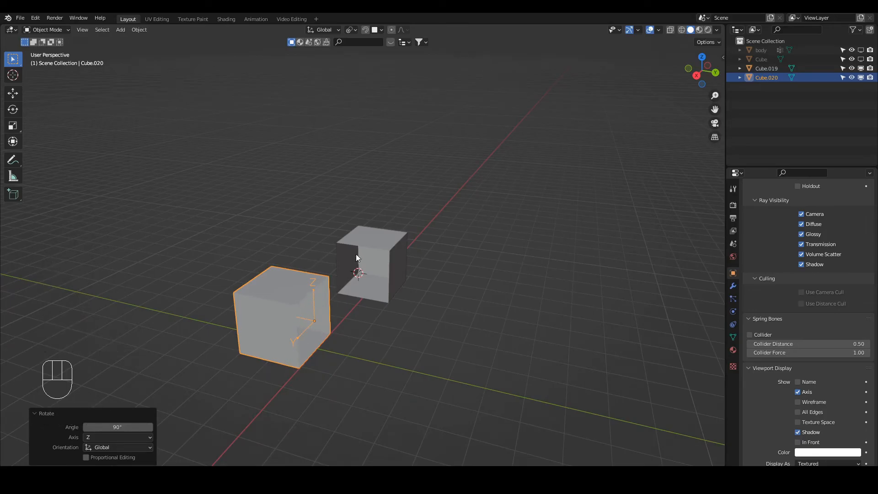
key("comma")
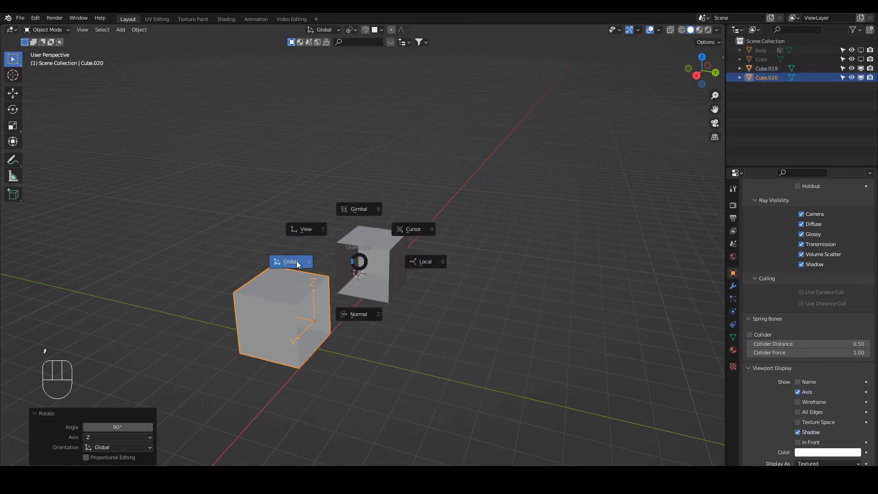
left_click(431, 259)
key("r")
key("y")
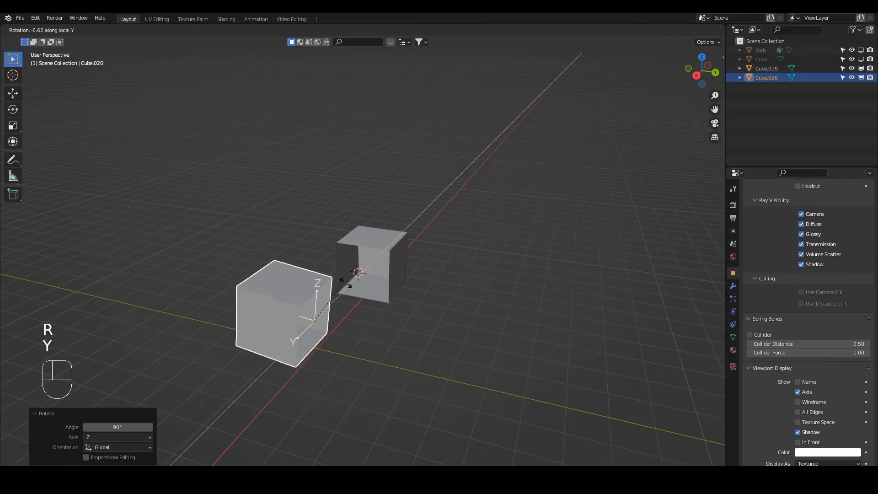
right_click(303, 261)
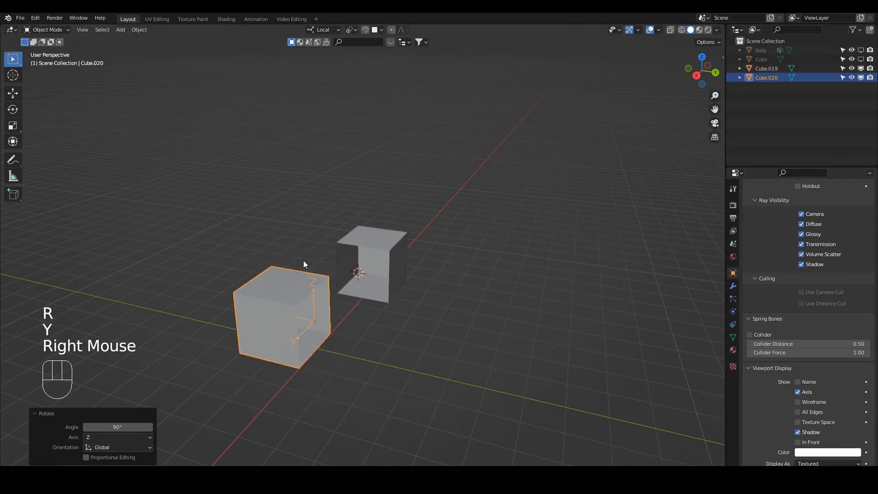
key("r")
key("y")
key("y")
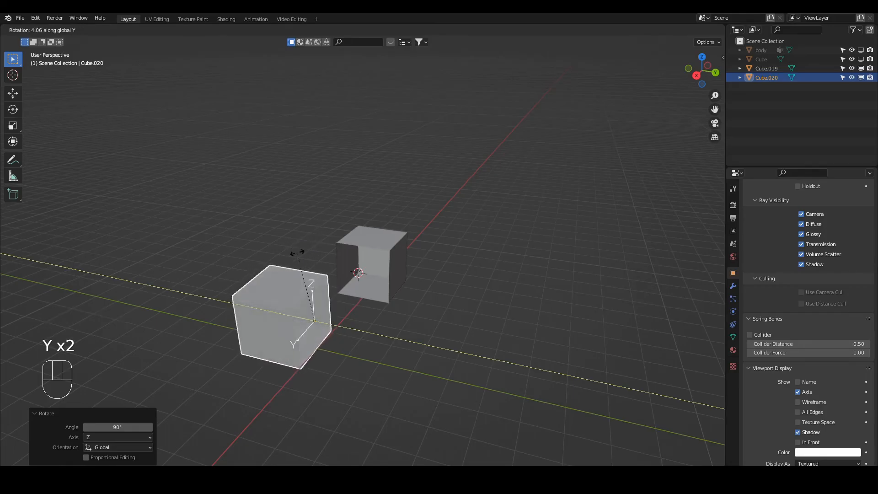
right_click(298, 257)
Set the transform orientation back to Global and try rotating Cube.020 about the global Y axis and its local Y axis.
key("comma")
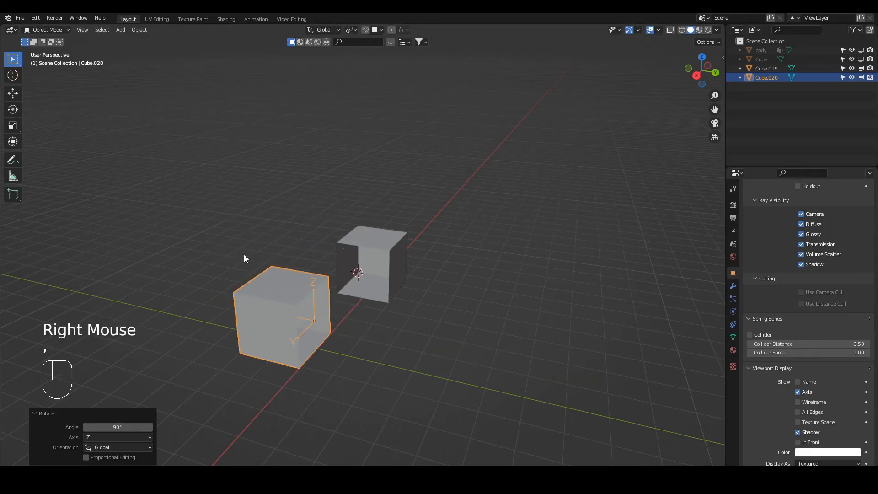
key("r")
key("y")
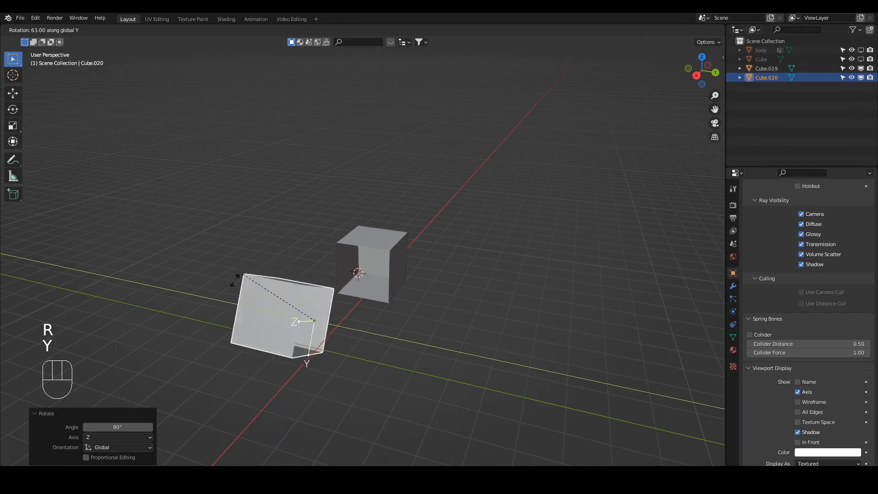
right_click(316, 216)
key("r")
key("y")
key("y")
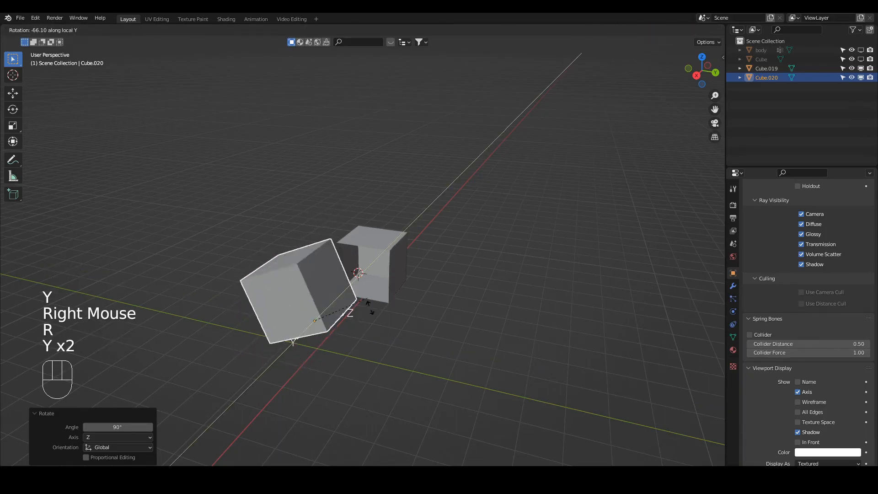
right_click(297, 296)
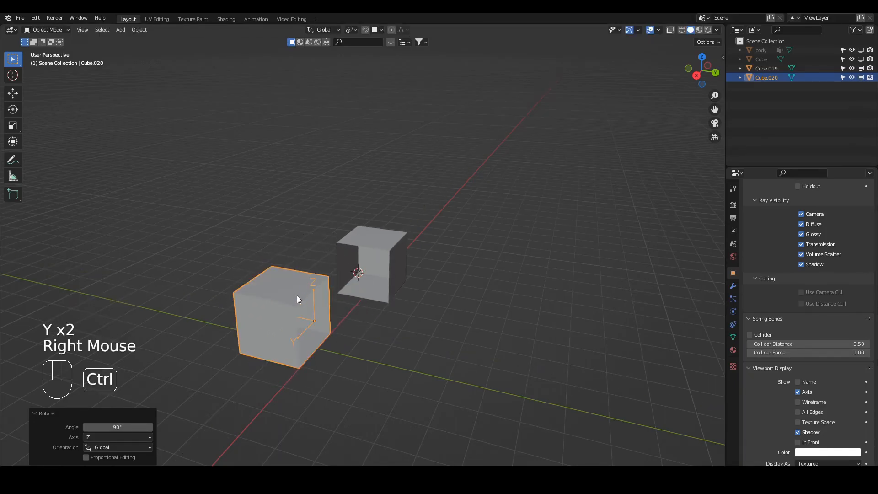
Apply location, rotation and scale to Cube.020, and try rotating it about the global Y axis.
key("ctrl+a")
left_click(297, 295)
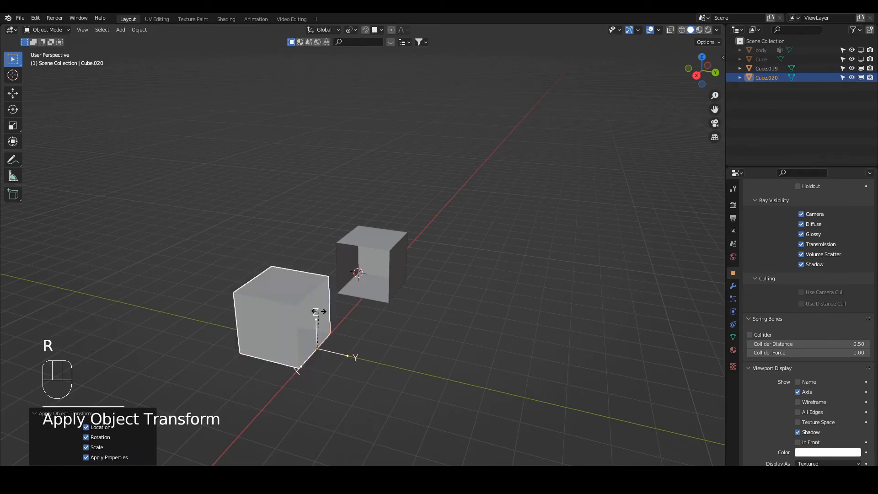
key("r")
key("y")
right_click(336, 279)
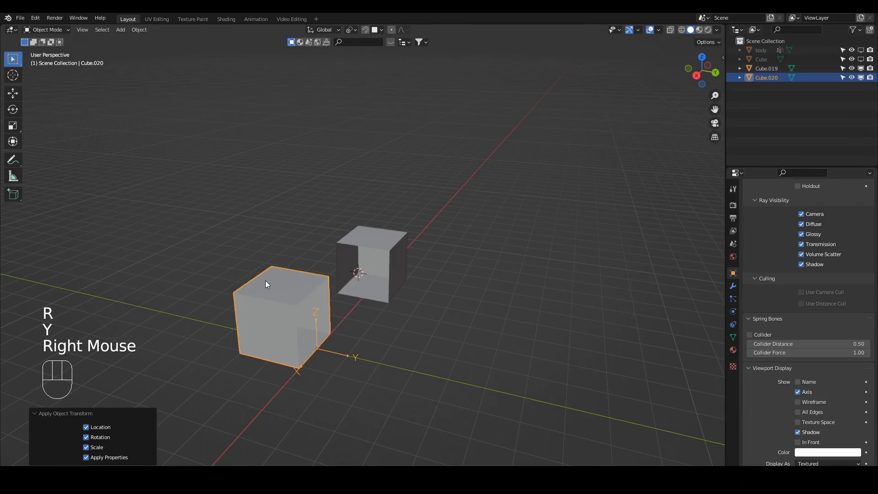
Select Cube.019 and isolate it in local view.
scroll(368, 286, "up", 2)
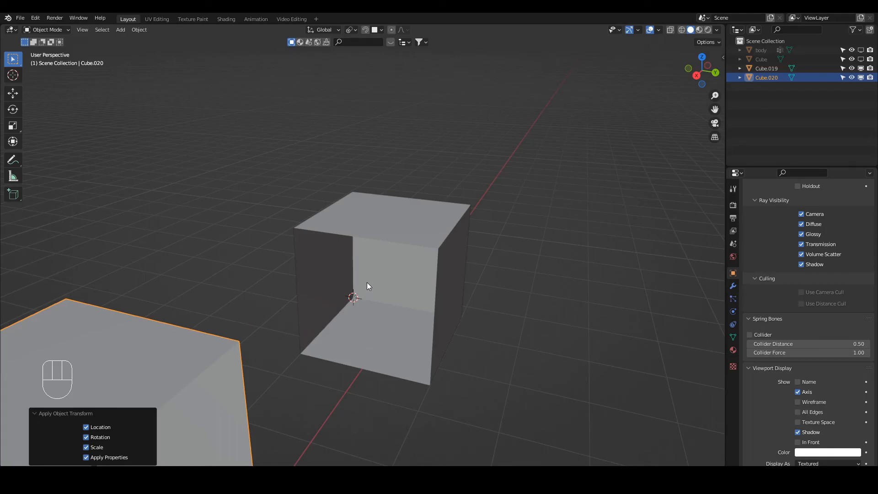
middle_click_drag(368, 314, 352, 331)
left_click(334, 318)
key("slash")
right_click(360, 307)
scroll(377, 259, "down", 2)
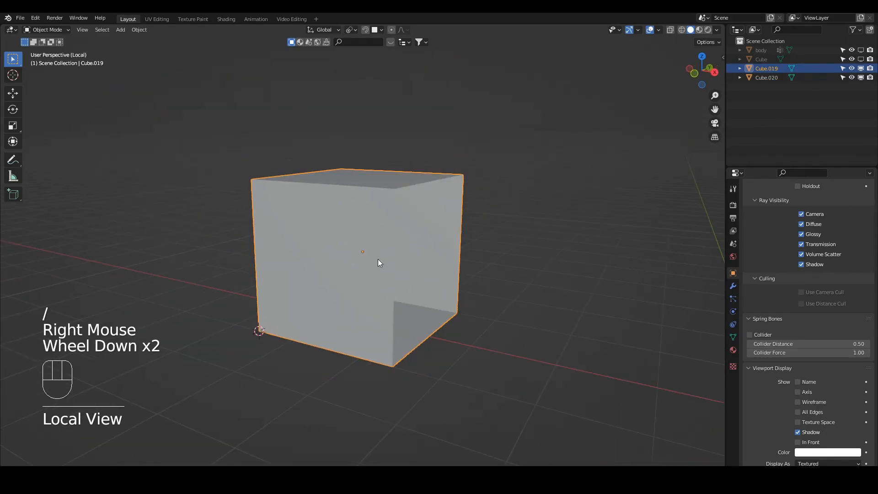
Set the pivot point to 3D Cursor and try scaling Cube.019 from the cursor at its lower corner.
middle_click_drag(378, 259, 408, 263)
key("period")
key("6")
key("s")
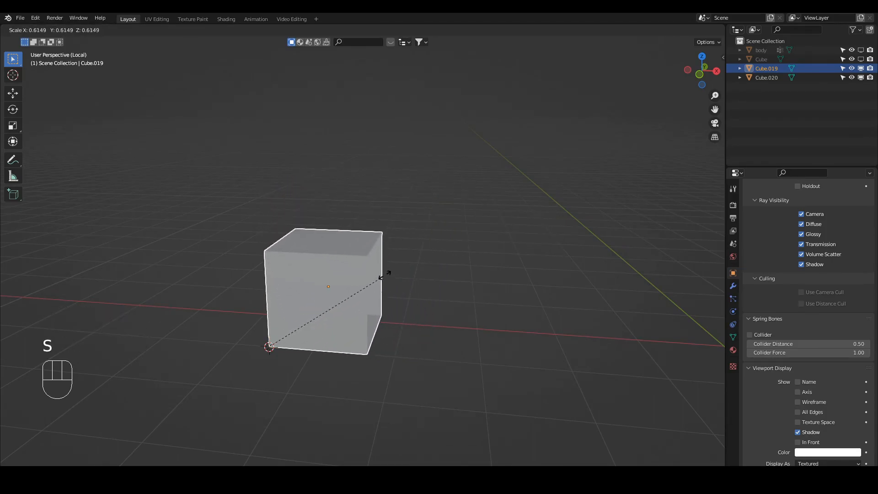
right_click(329, 304)
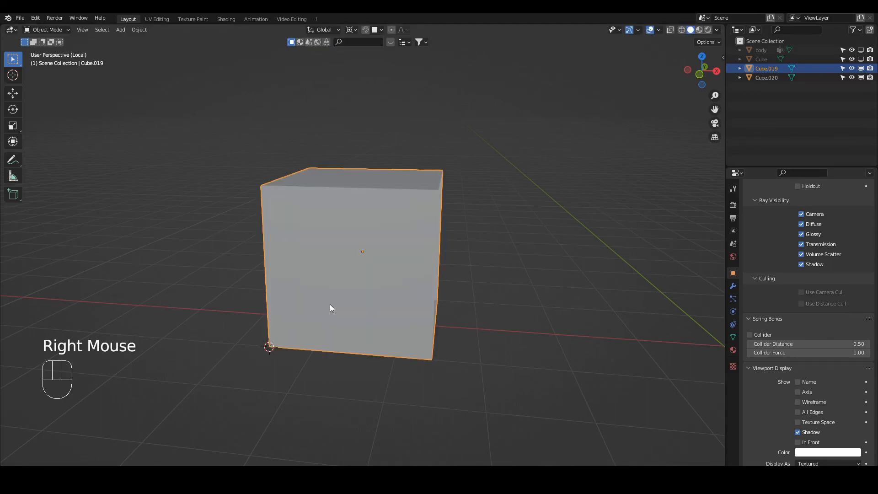